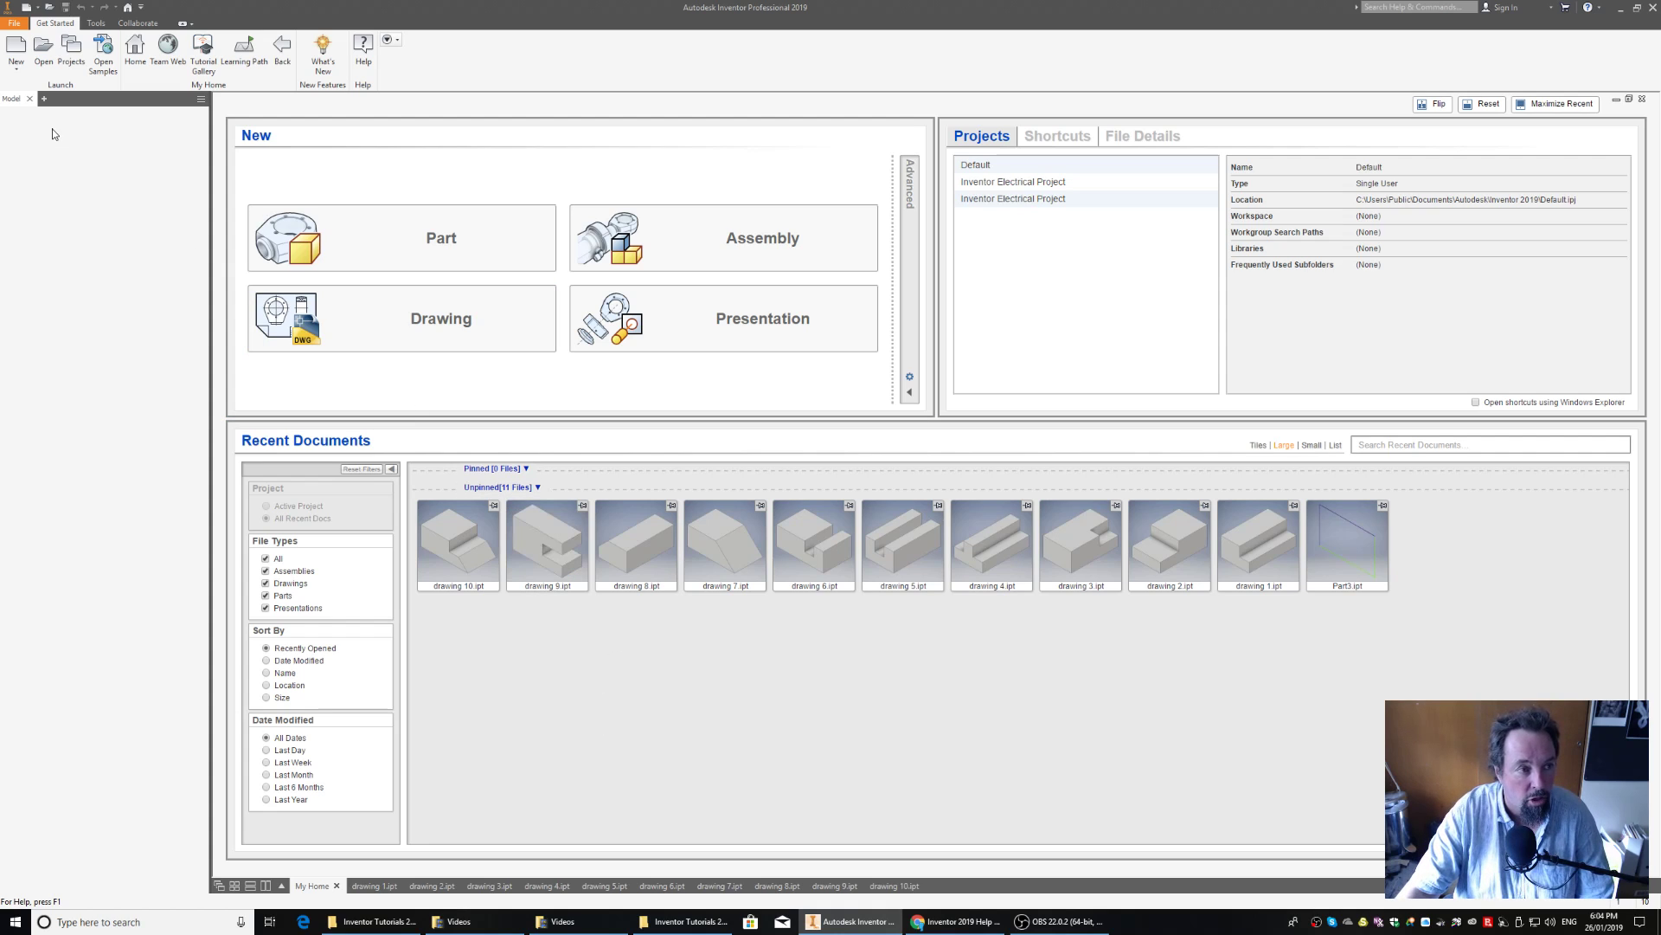
Create a new part file from the metric Standard (mm).ipt template
left_click(17, 50)
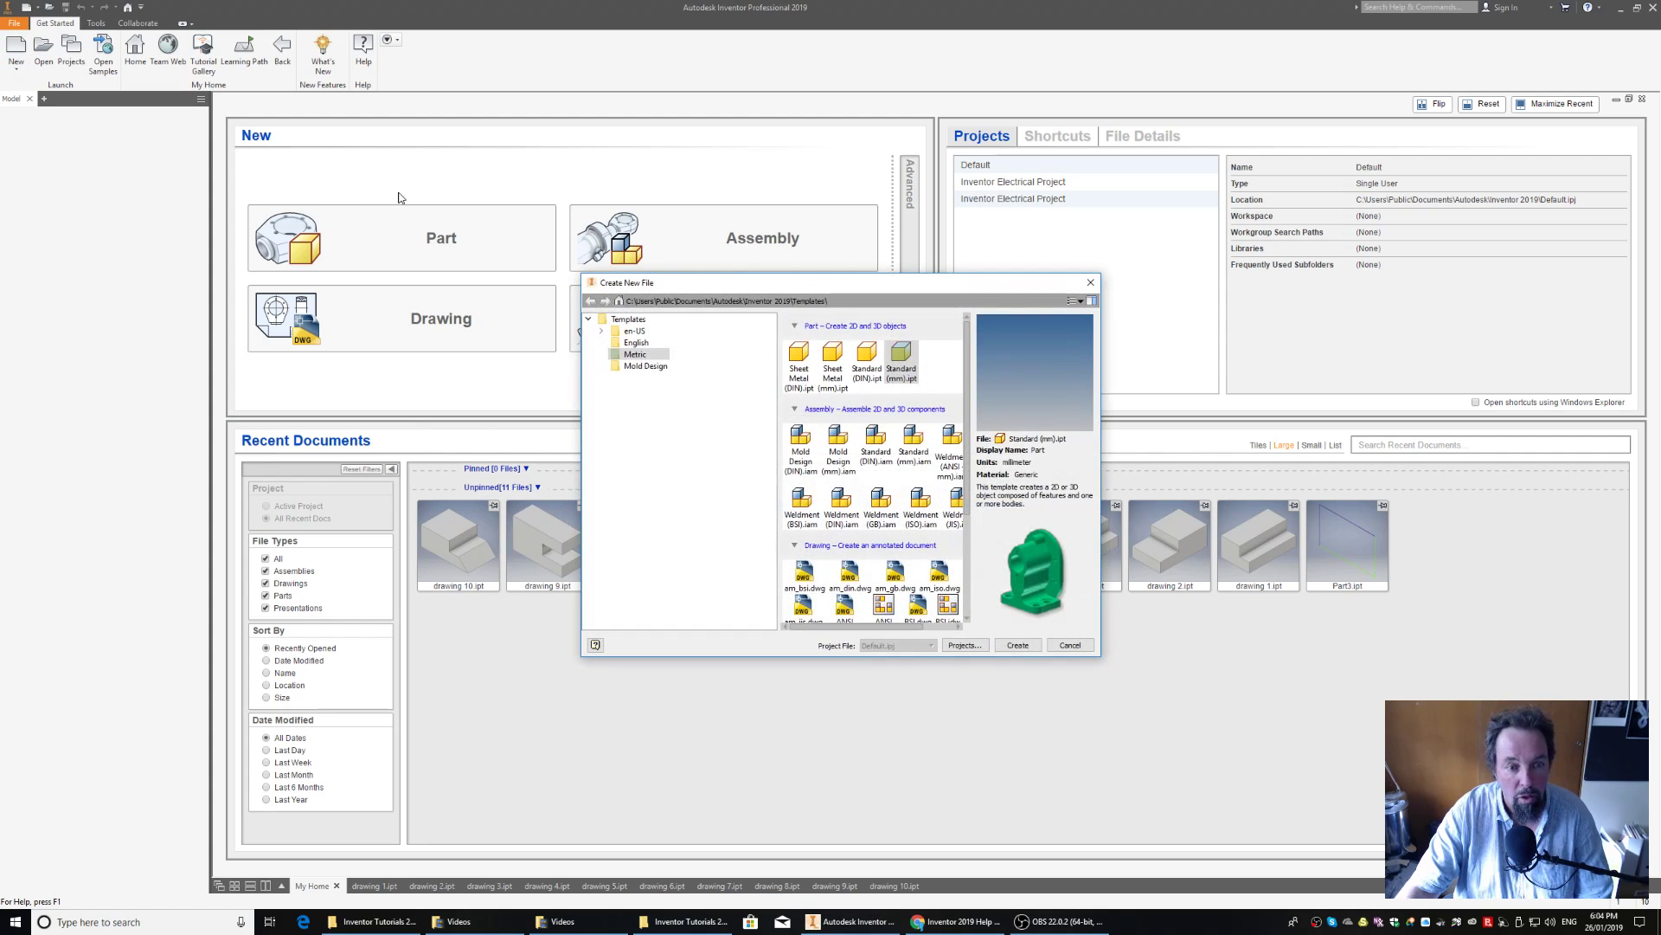
left_click(901, 362)
left_click(1018, 646)
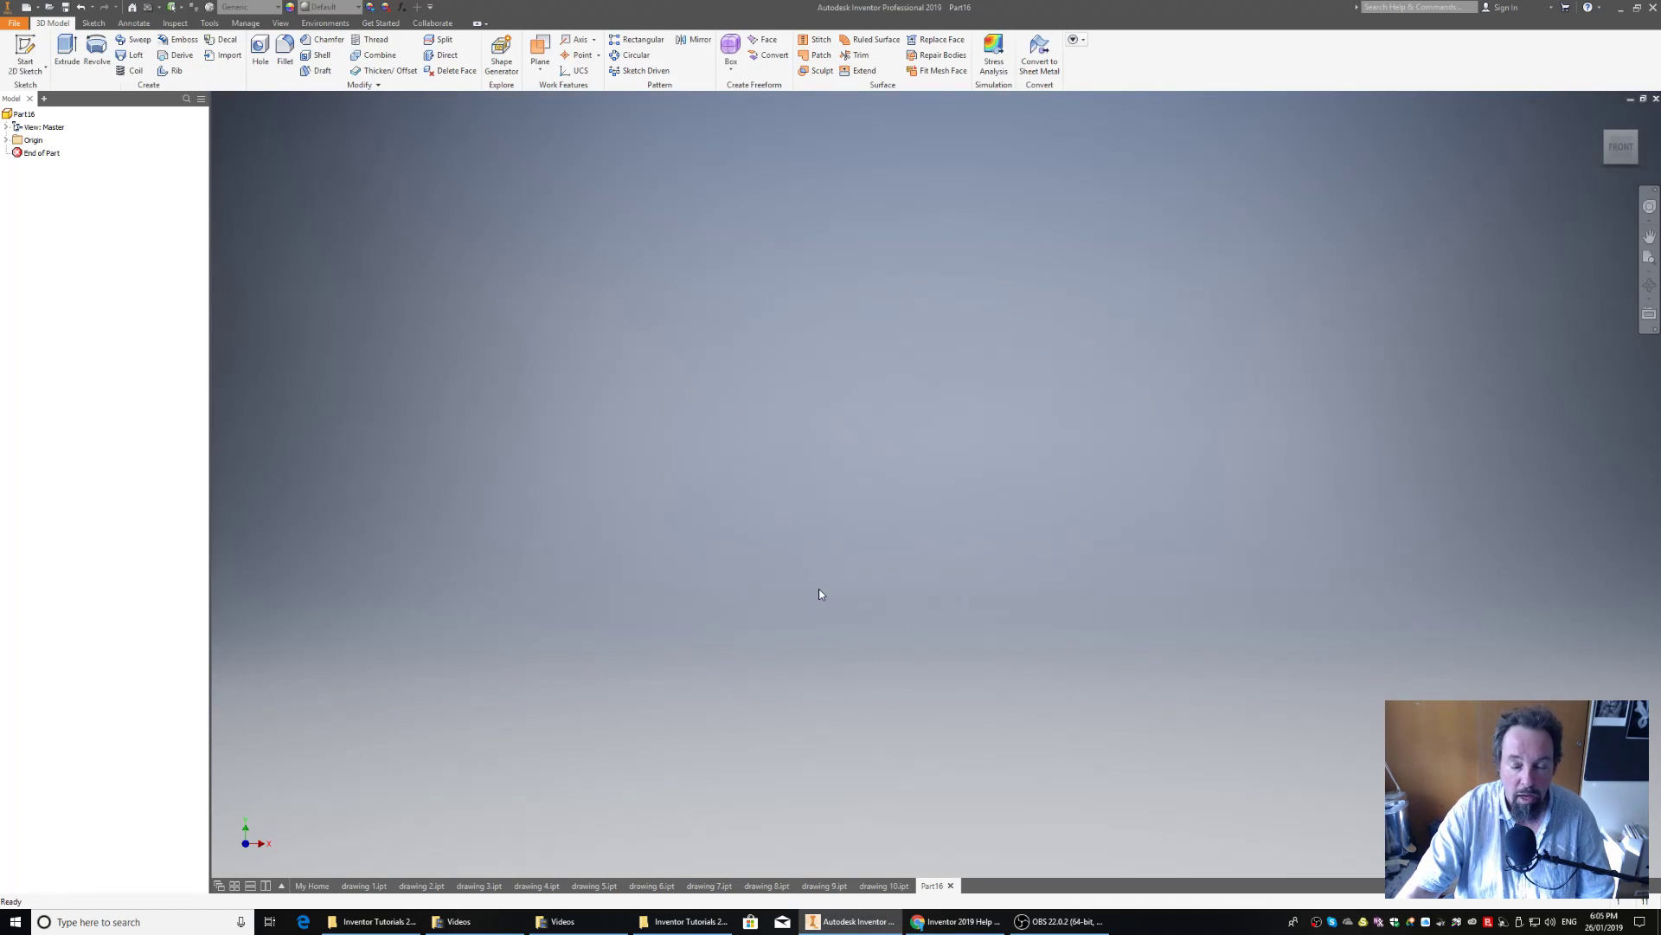
Start a 2D sketch on the front (XY) origin plane
left_click(26, 47)
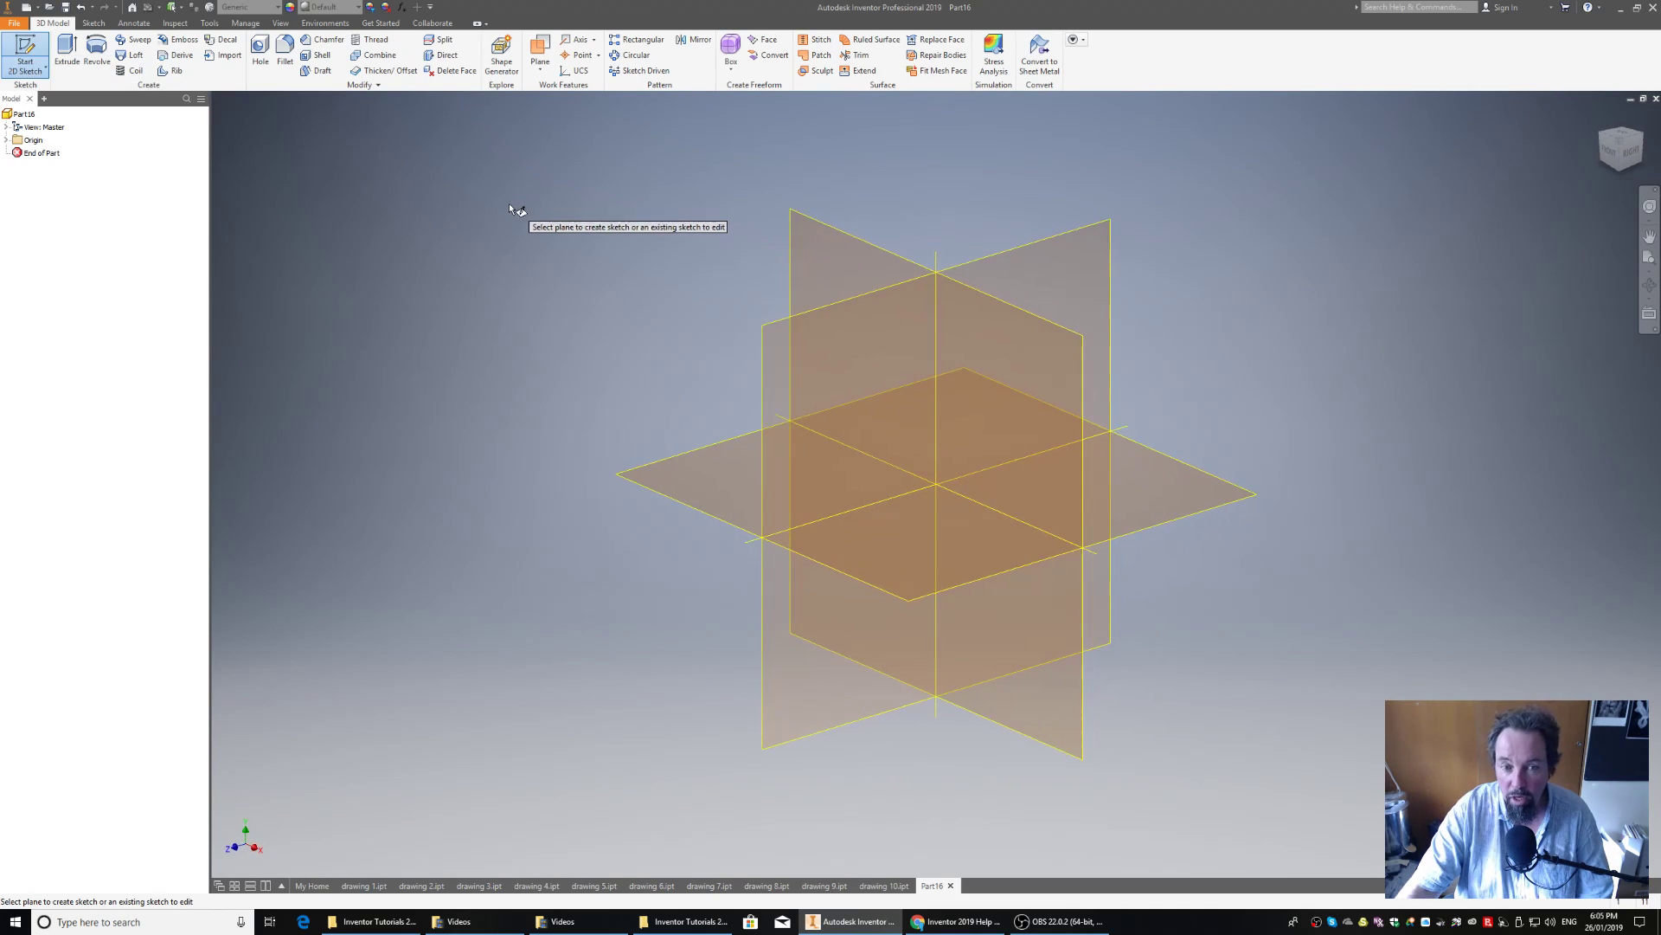
left_click(1028, 380)
left_click(1028, 381)
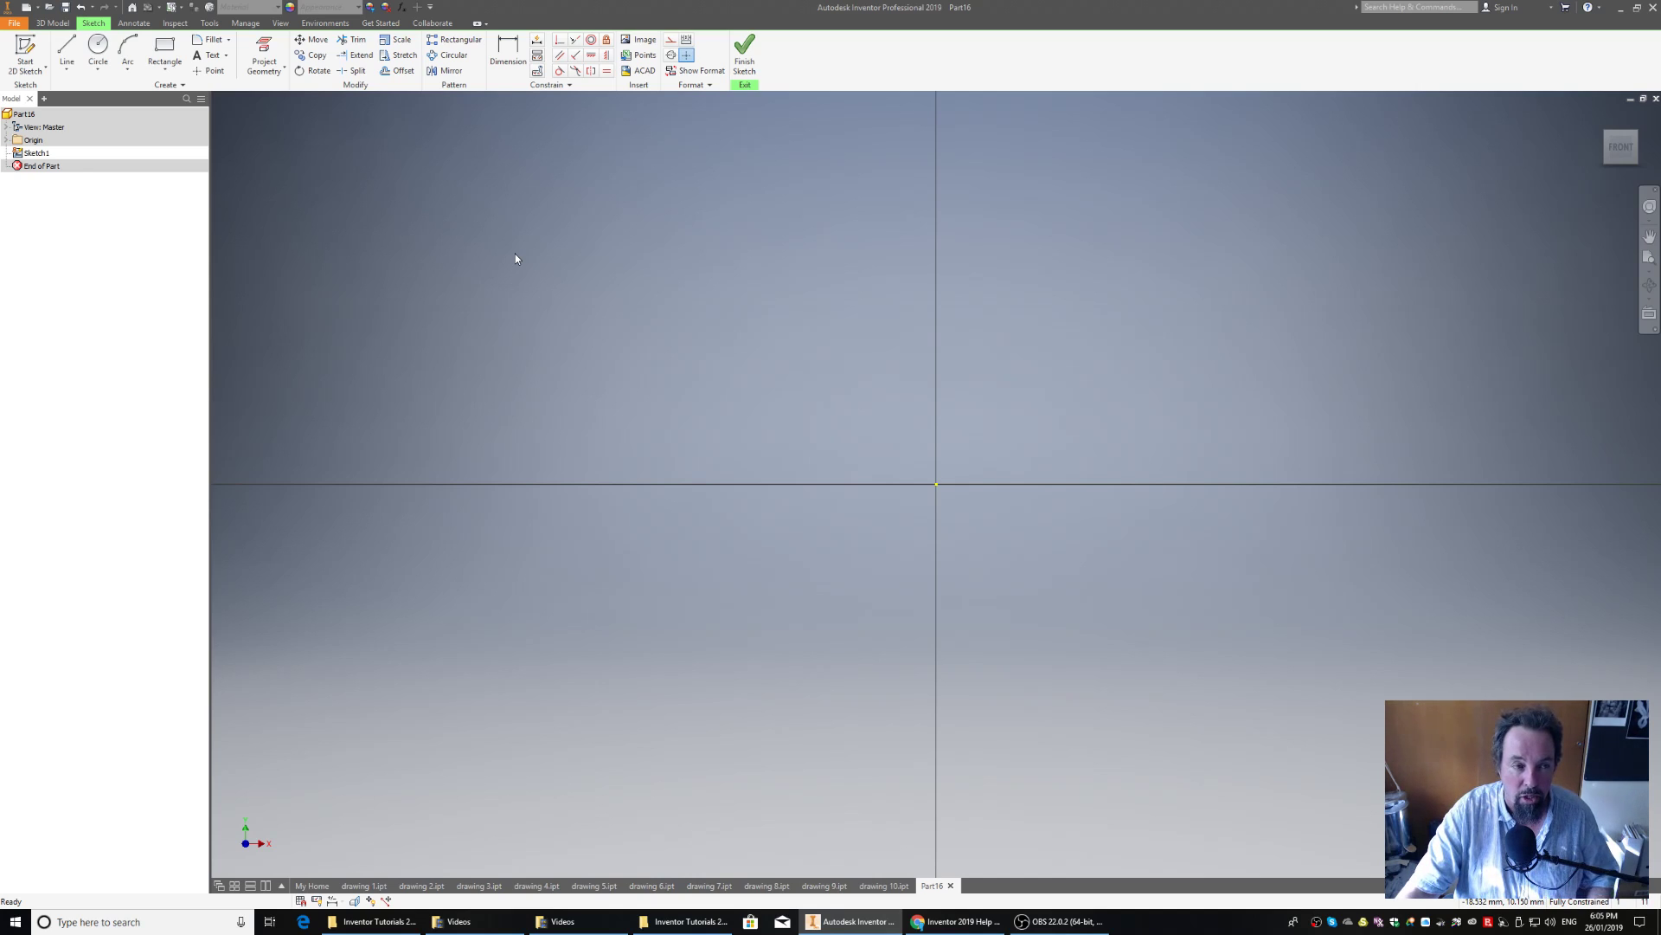
Sketch a closed stepped line profile from the origin, about 27 mm wide and 9.5 mm high, with its lower step on the right
left_click(66, 52)
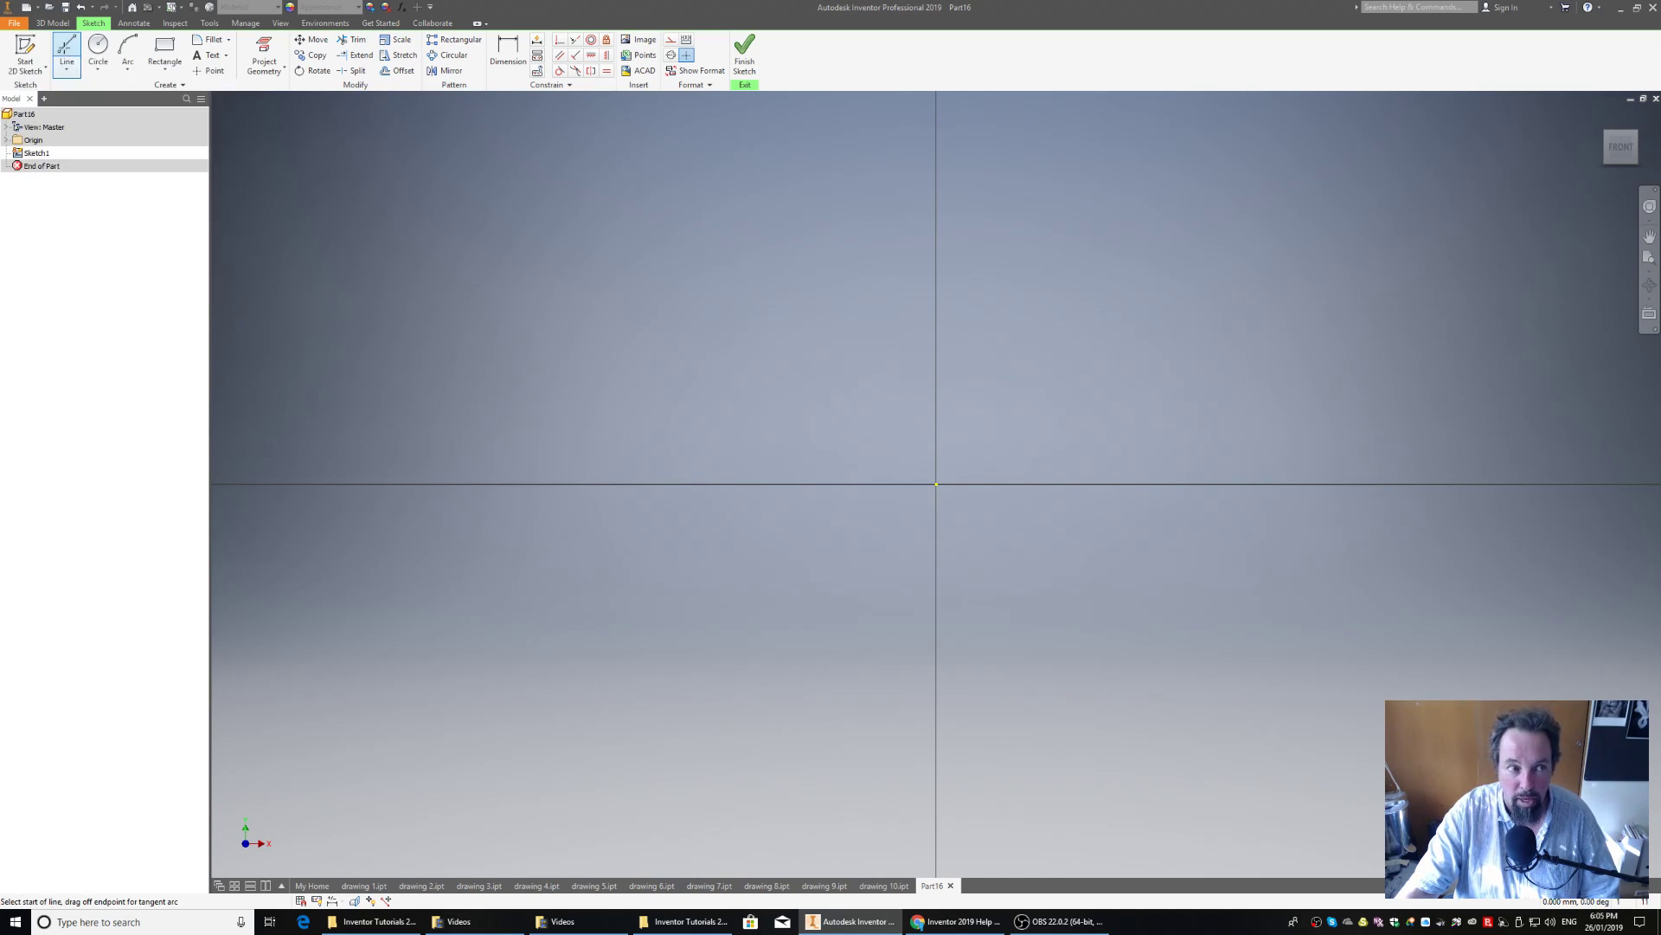
left_click(936, 484)
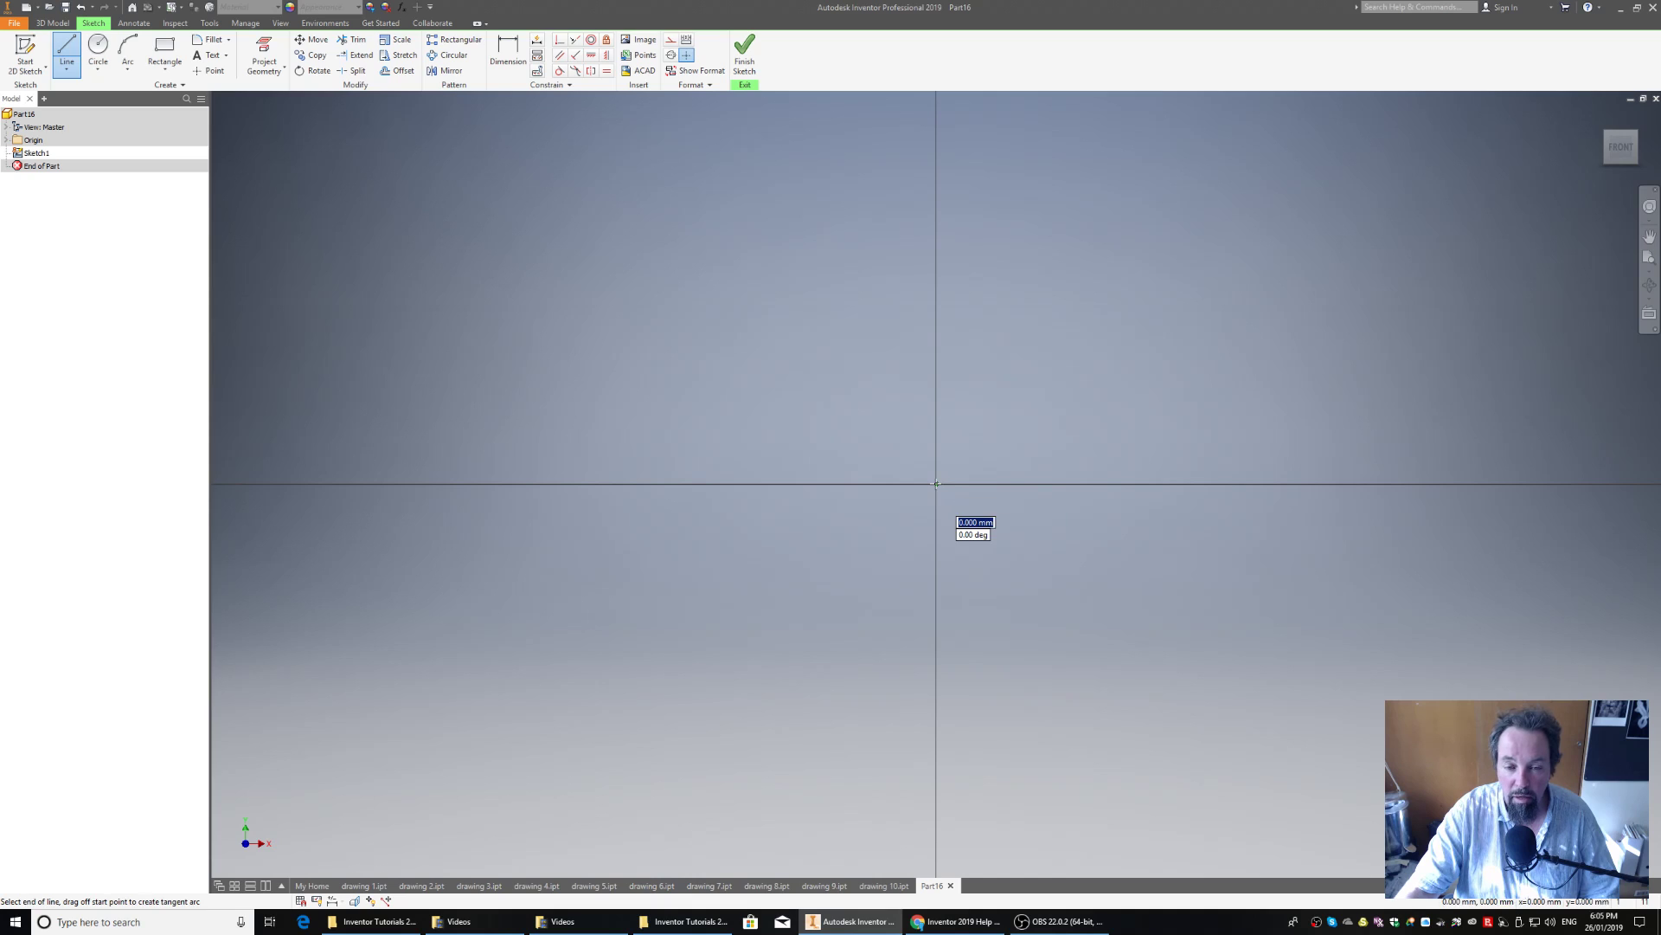
left_click(1554, 483)
left_click(1555, 401)
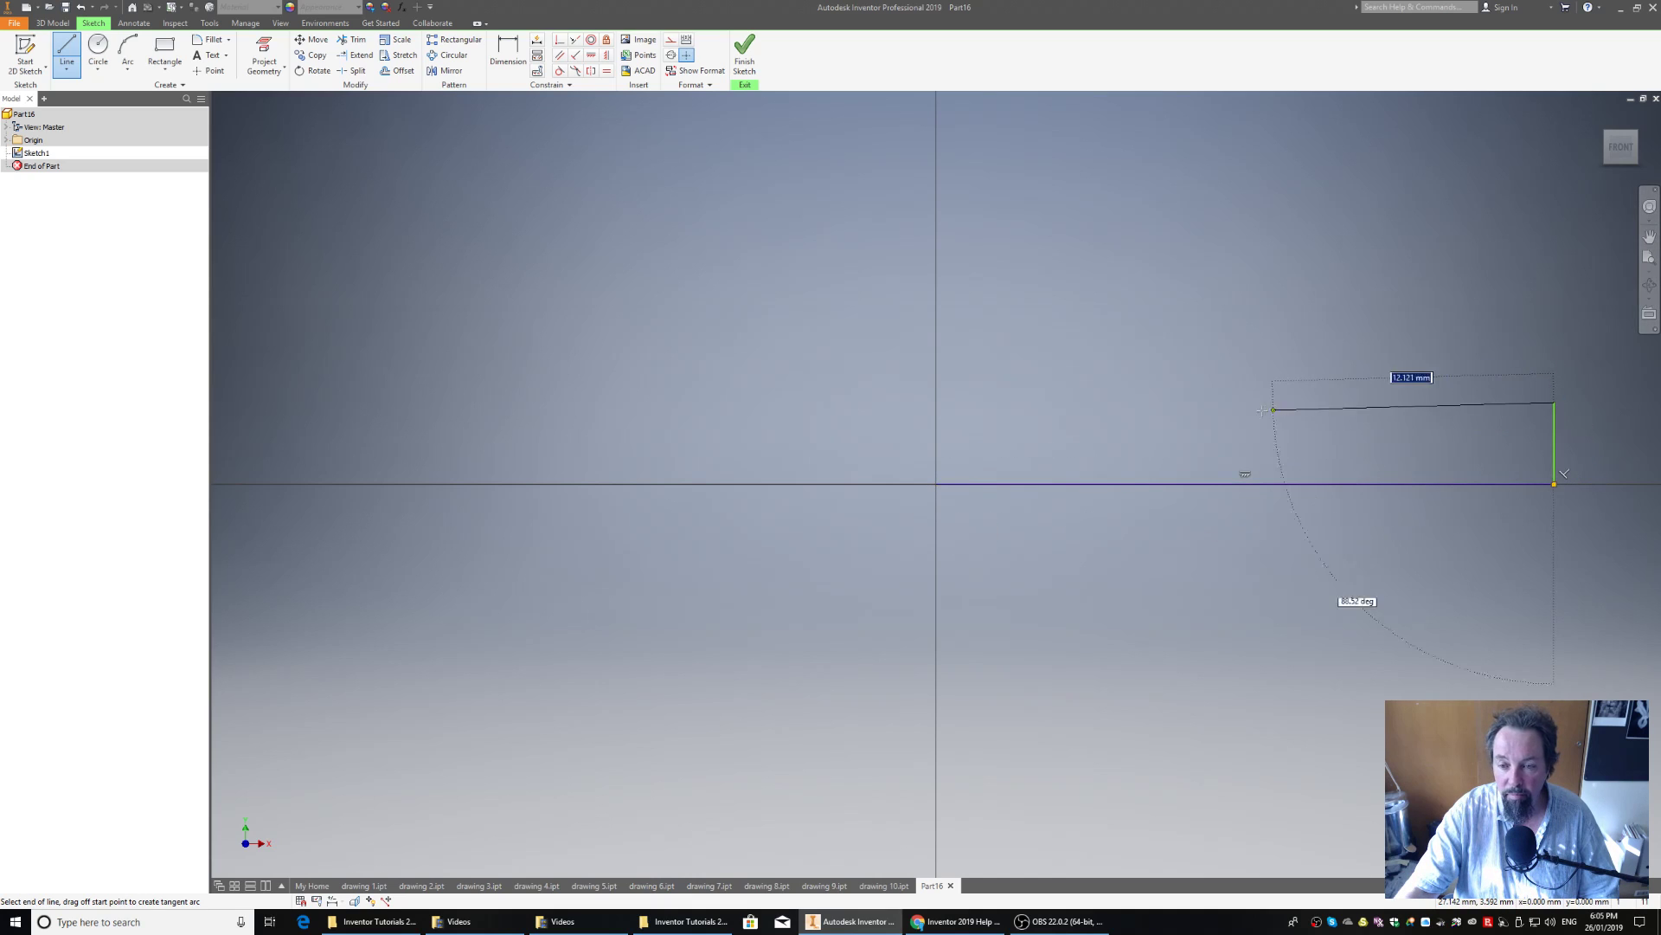
left_click(1263, 401)
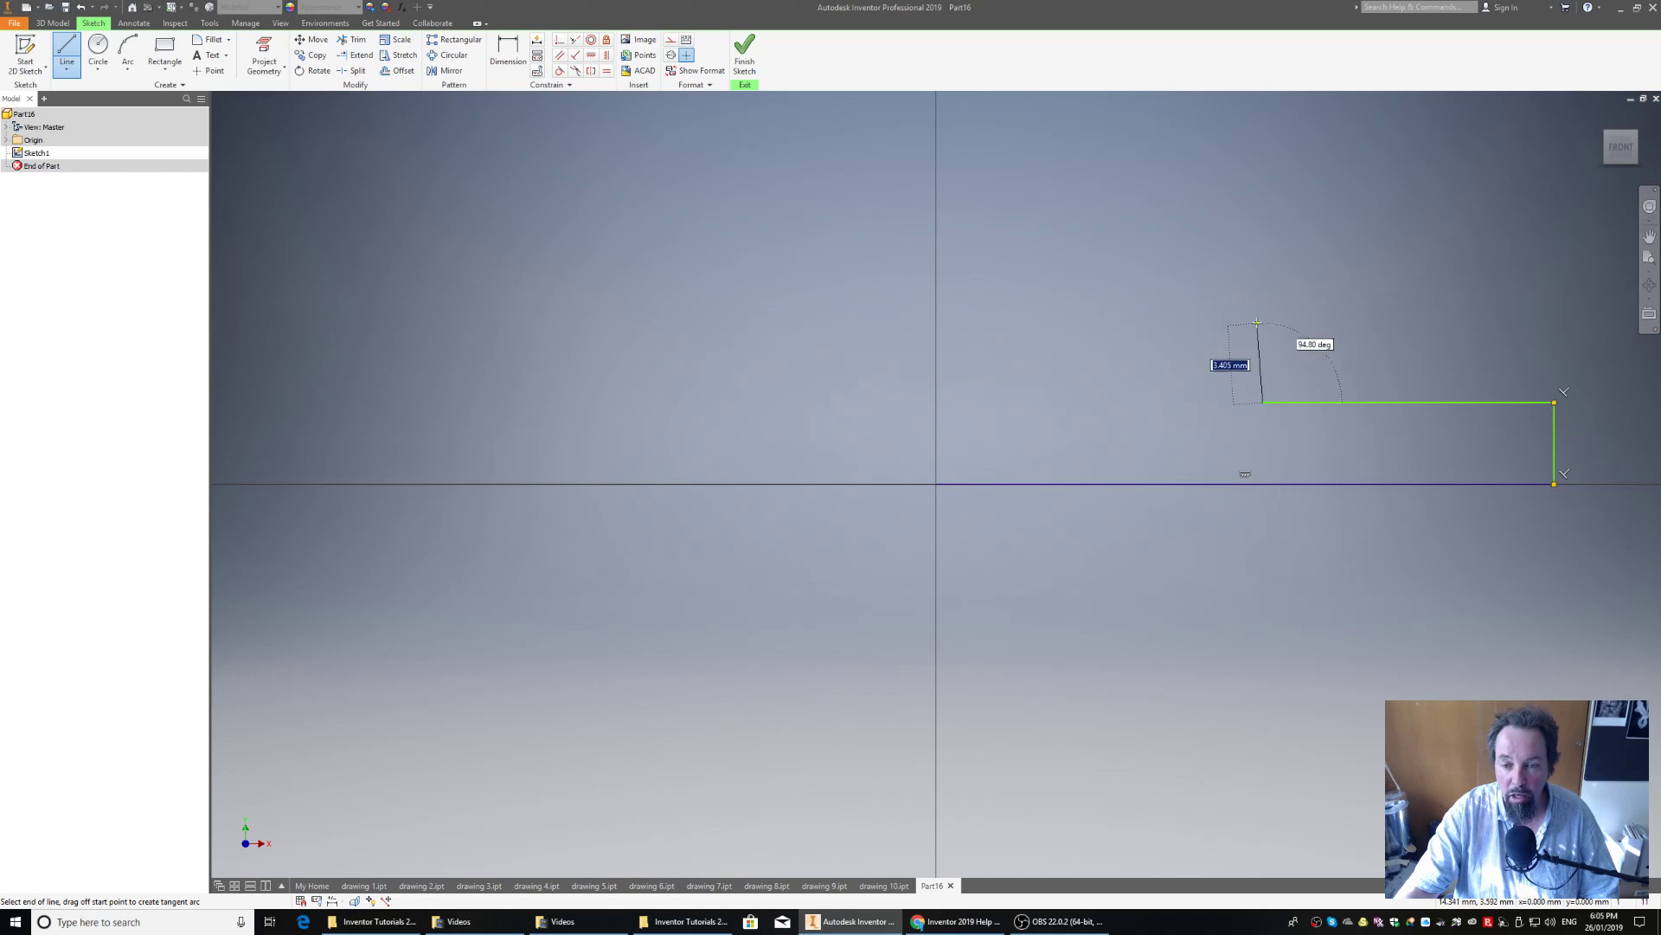
key("Escape")
left_click(1262, 269)
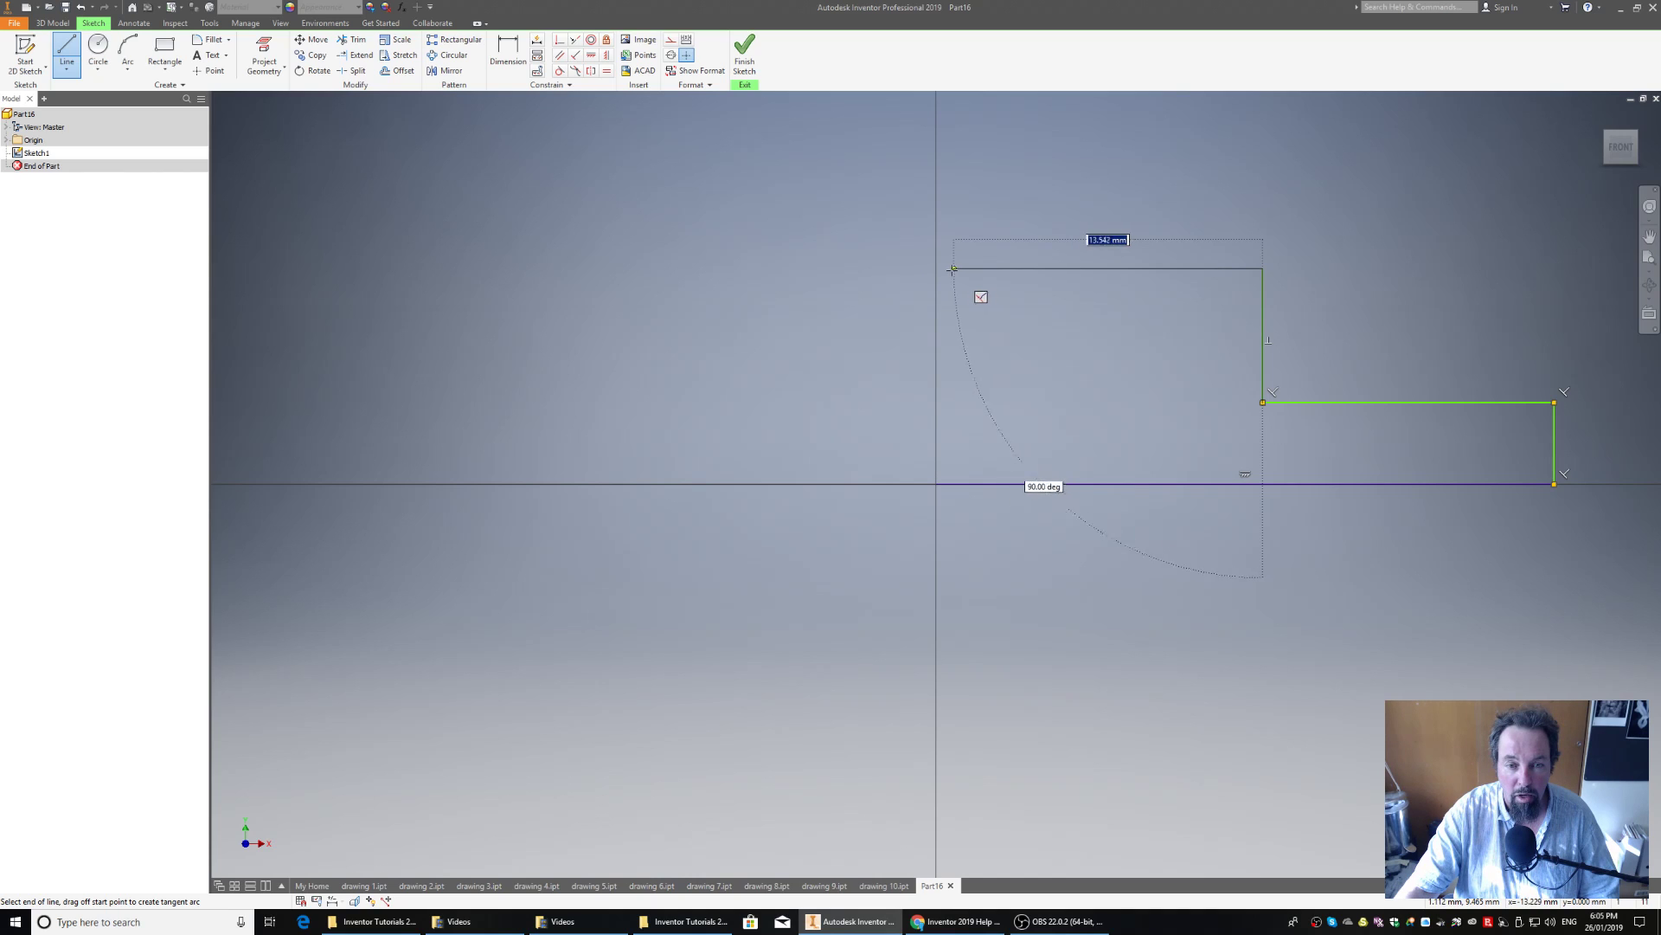
left_click(936, 269)
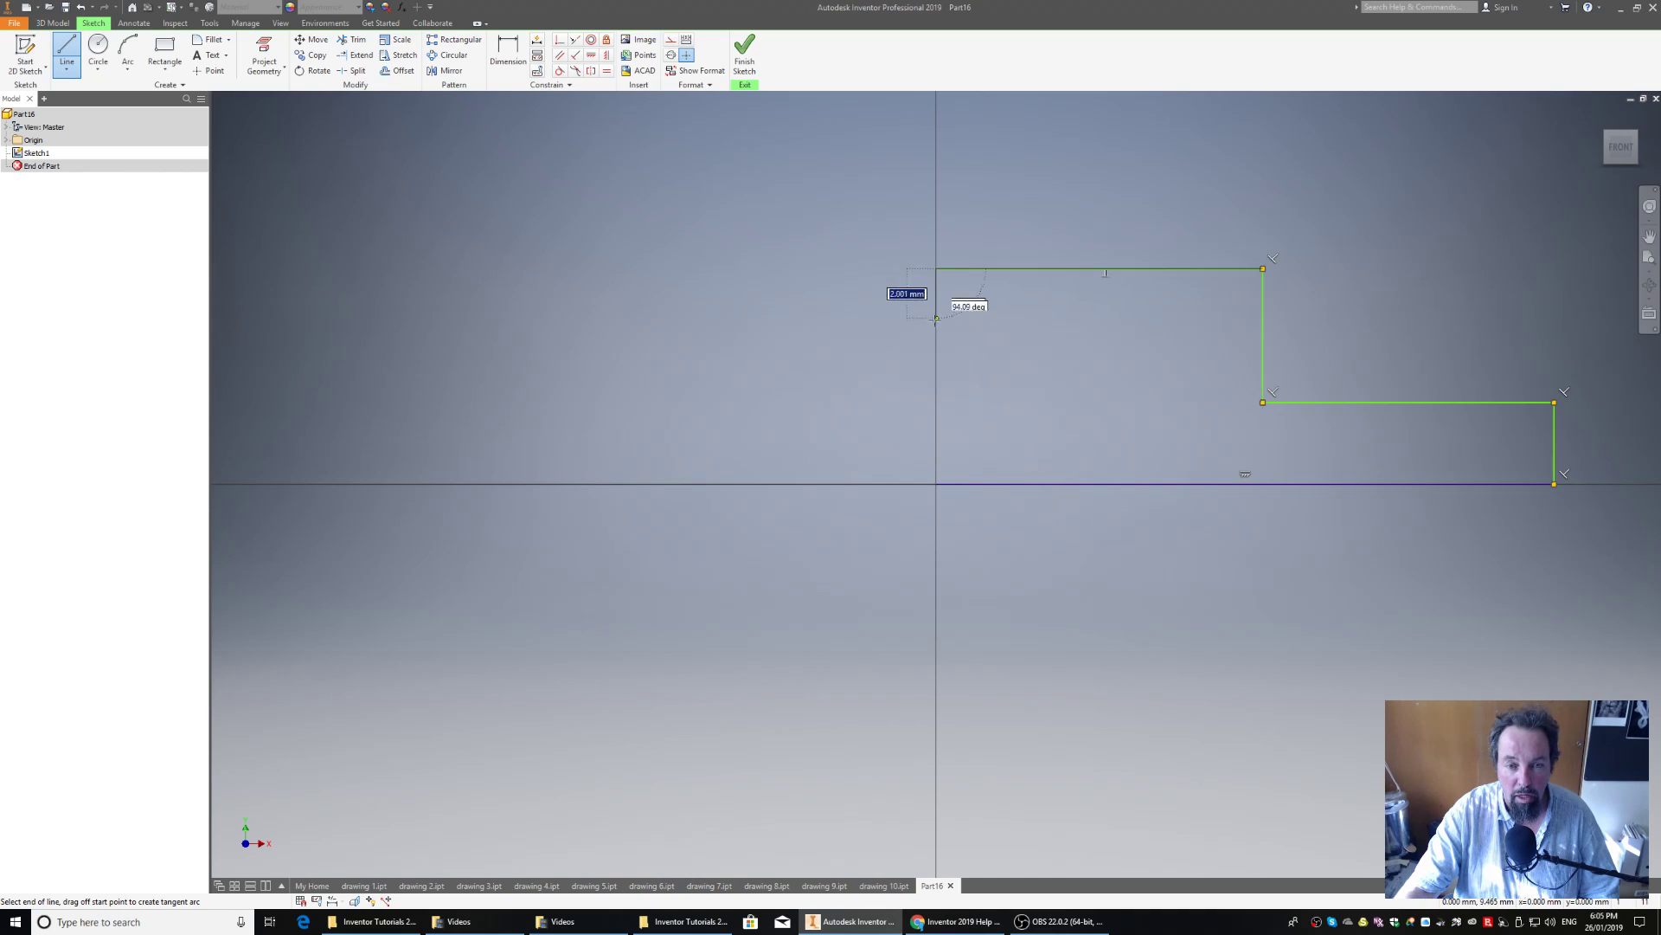
left_click(936, 484)
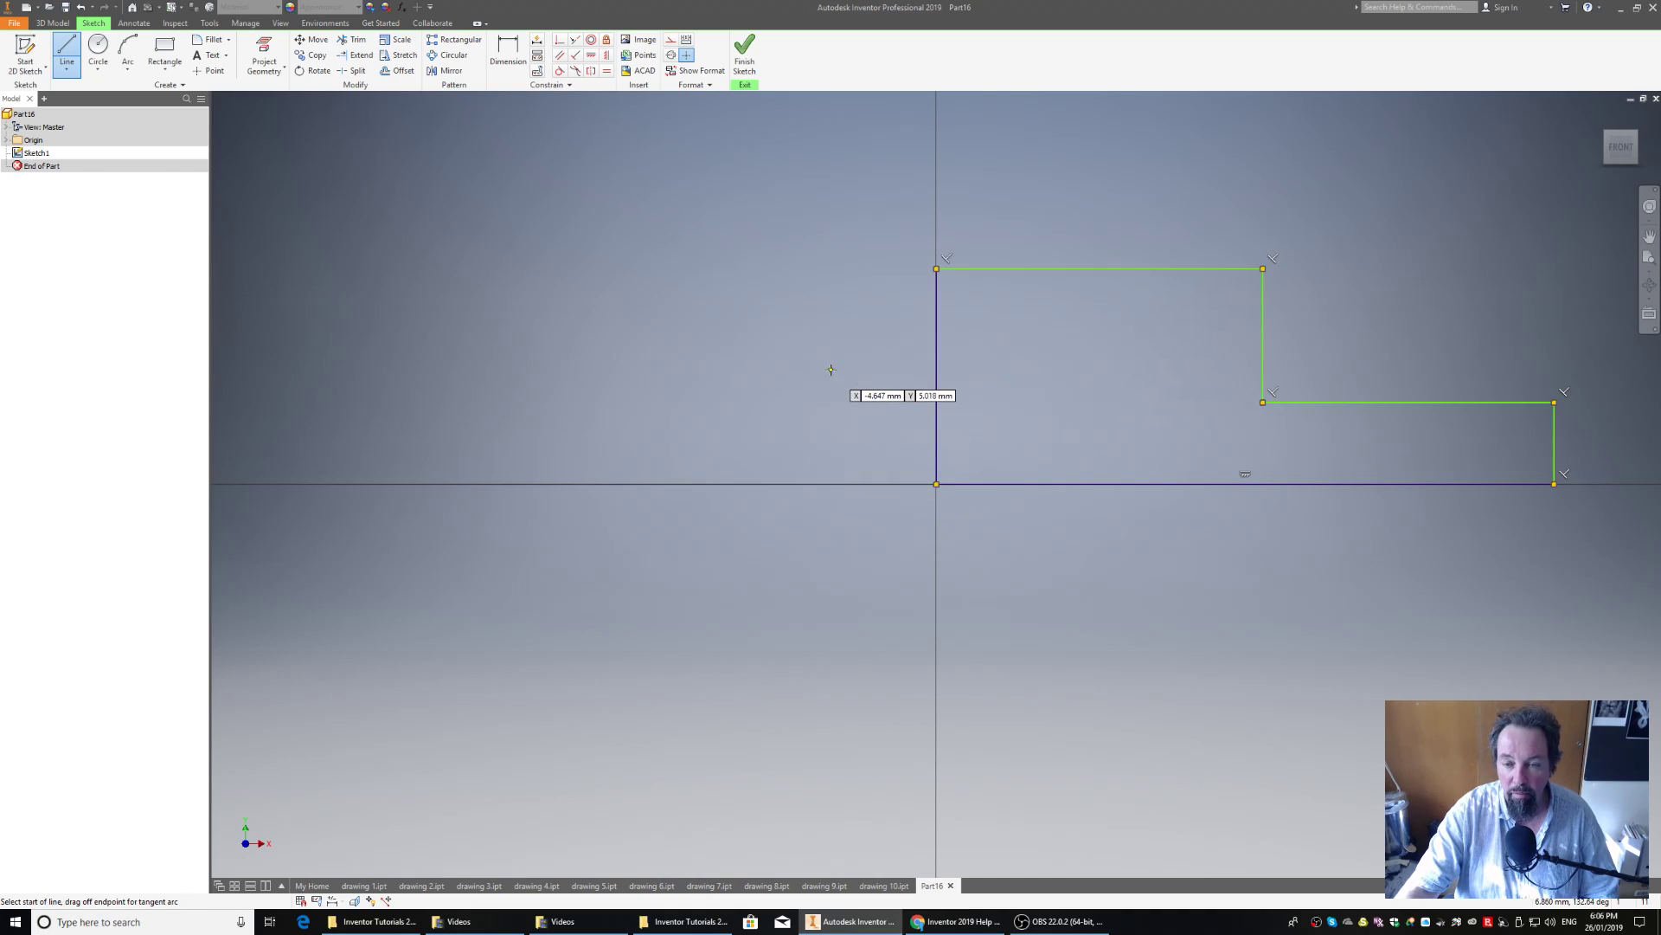
right_click(824, 258)
left_click(874, 252)
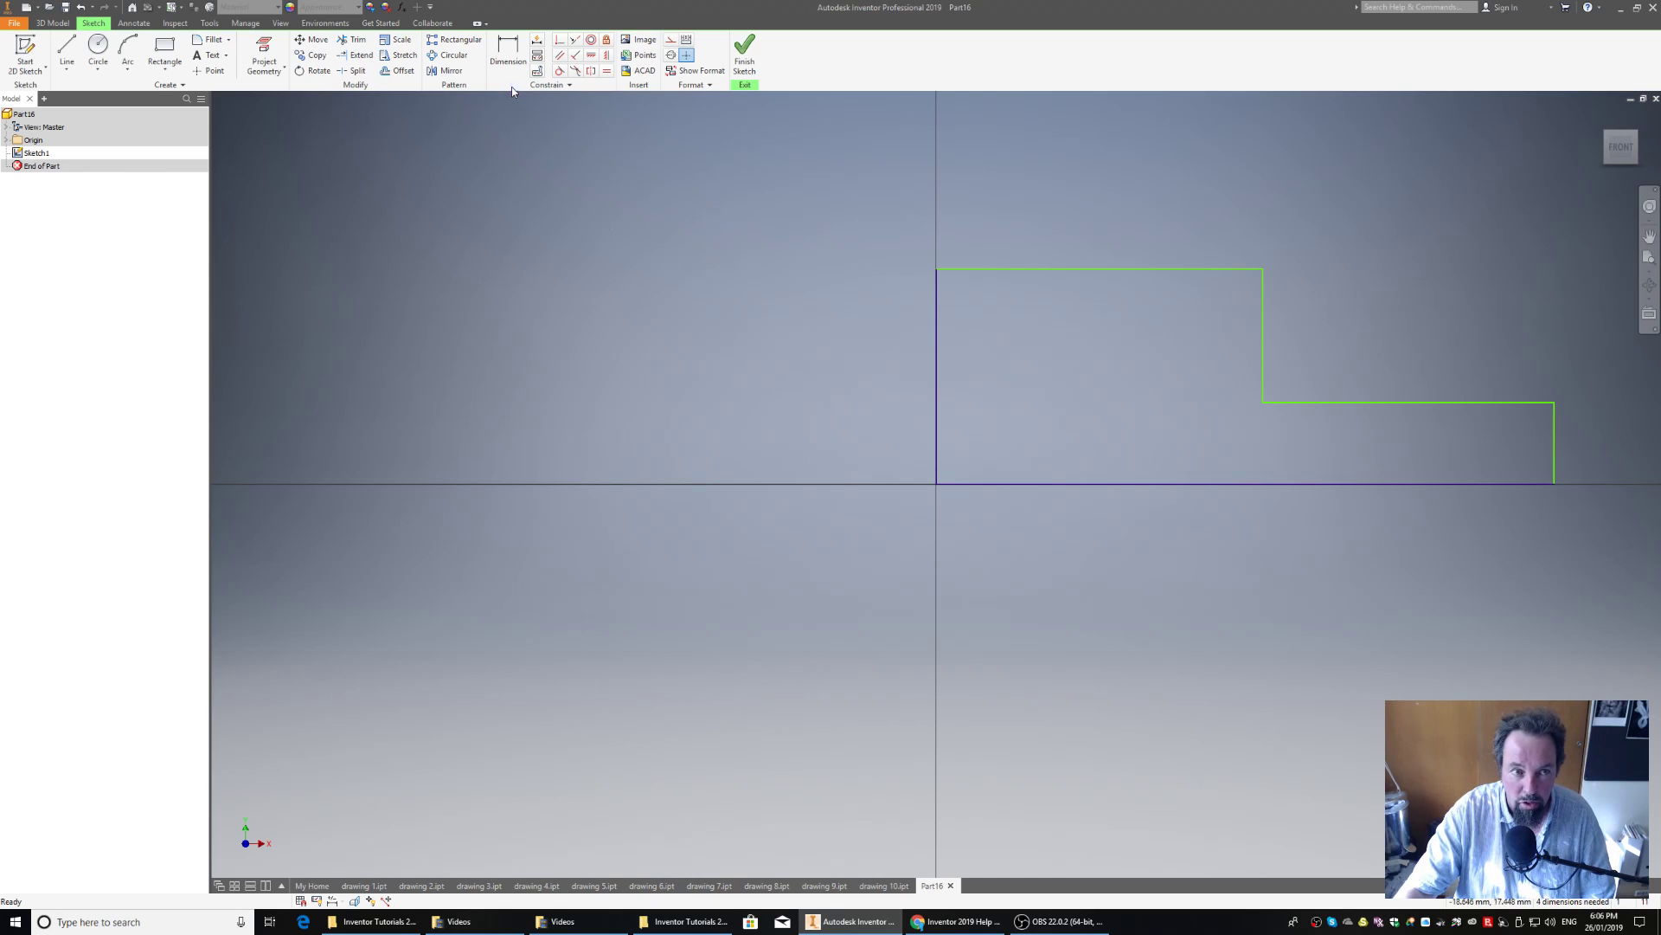
Dimension the profile's overall width between its left and right vertical edges as 50 mm
left_click(511, 52)
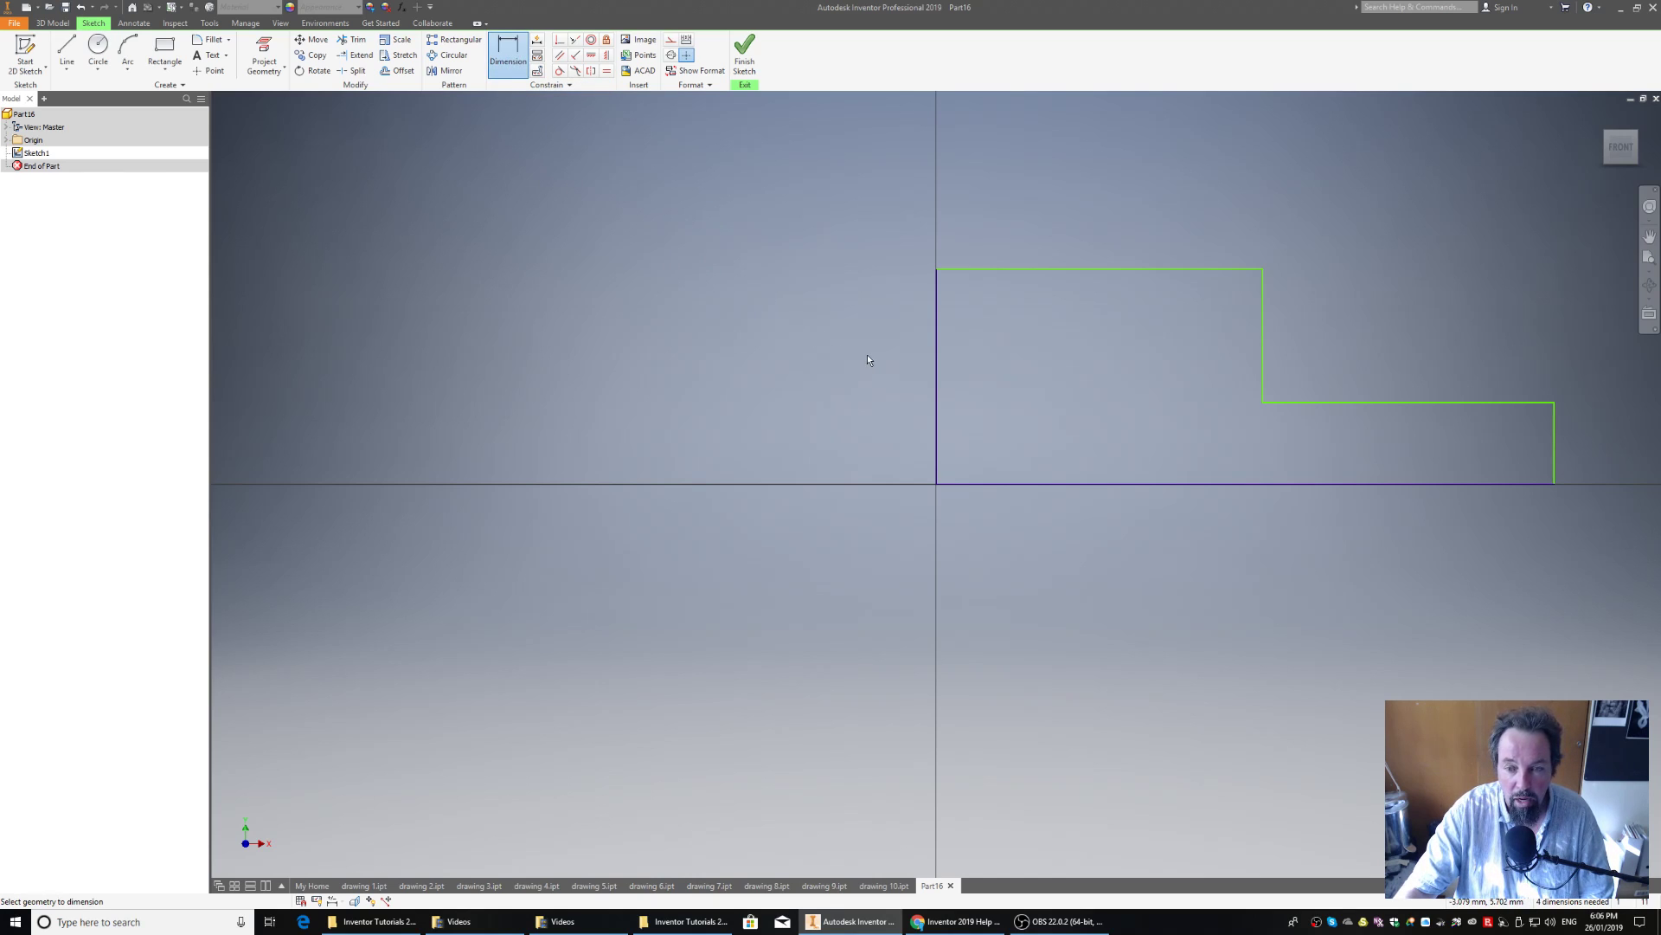
left_click(936, 427)
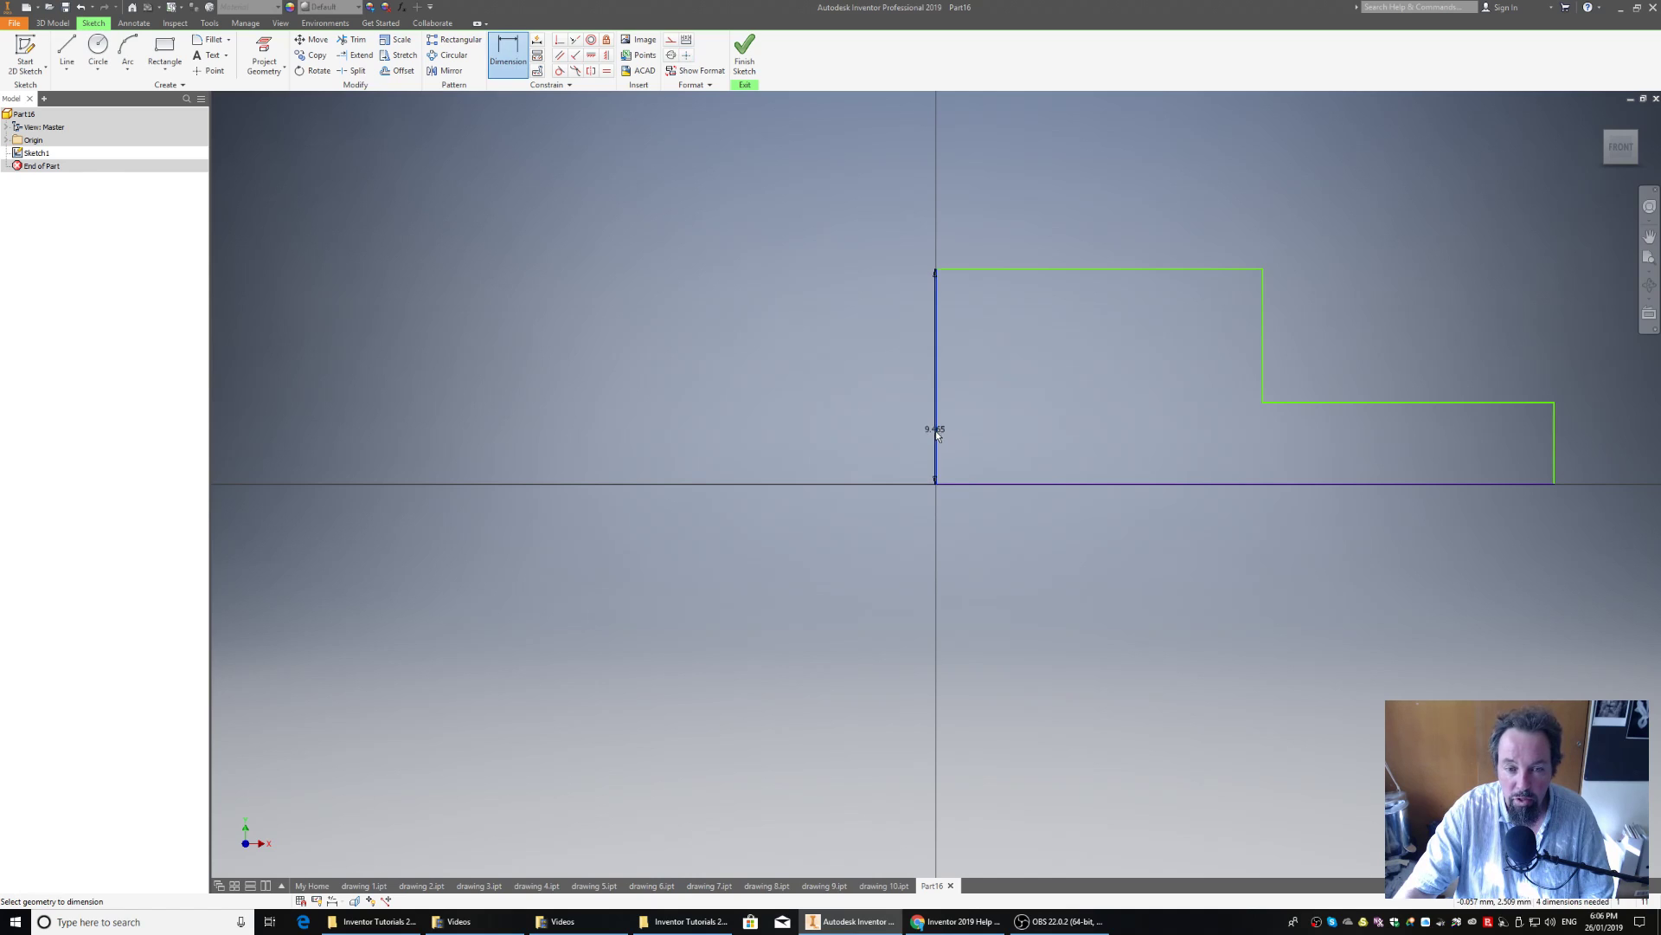
left_click(1554, 456)
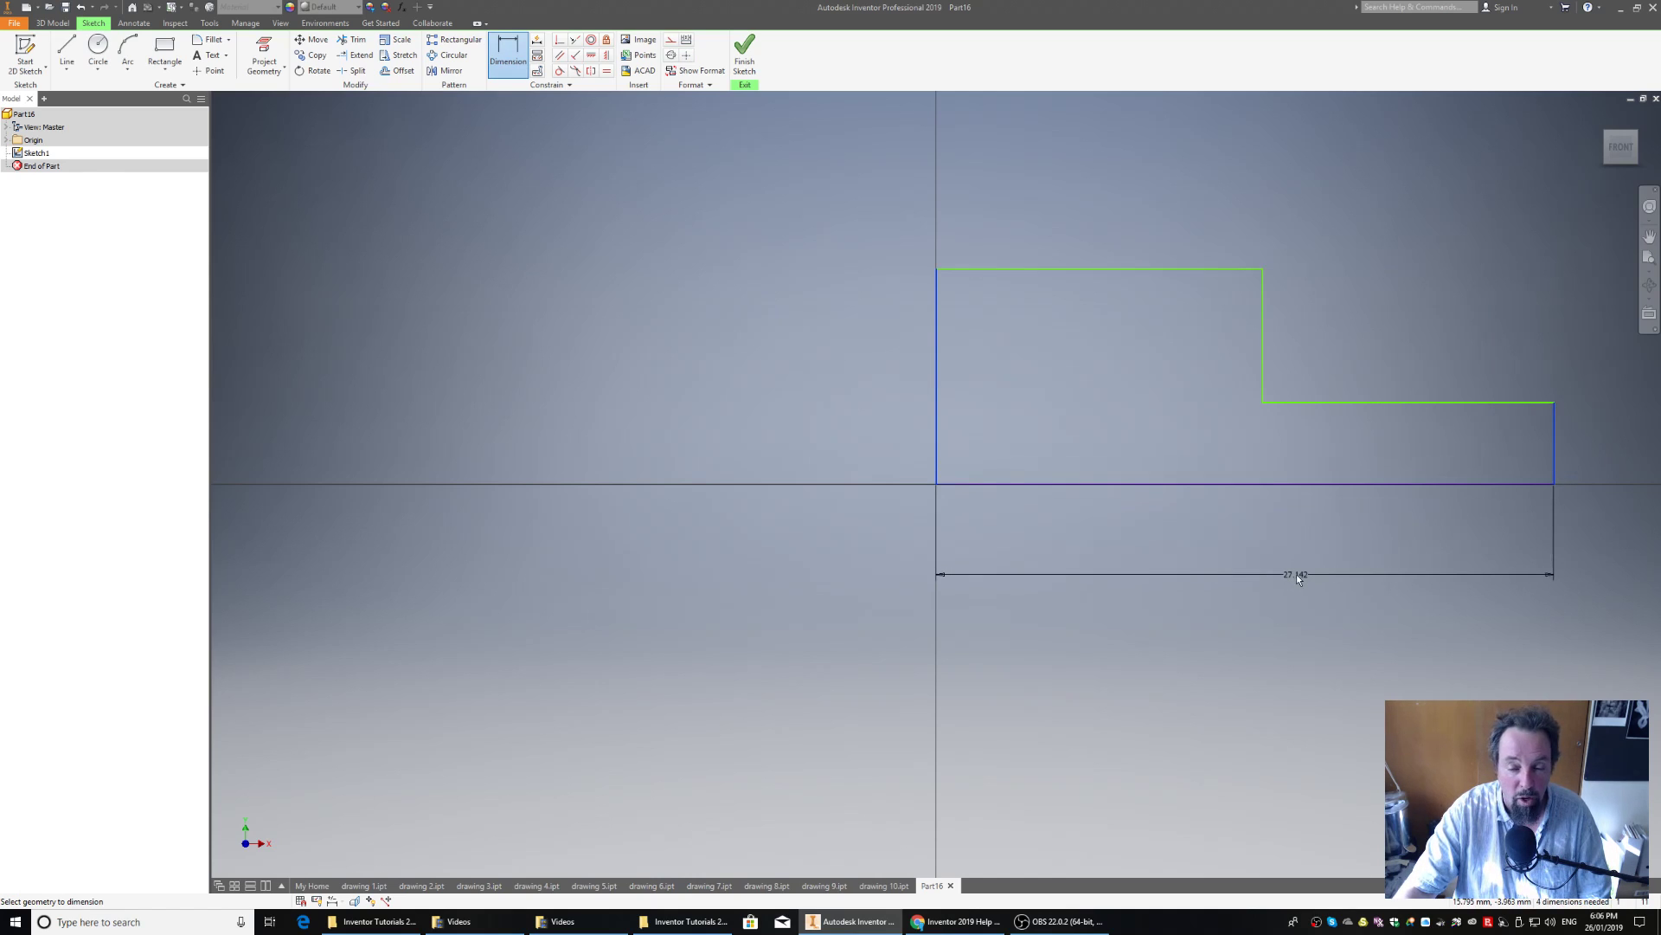
left_click(1297, 574)
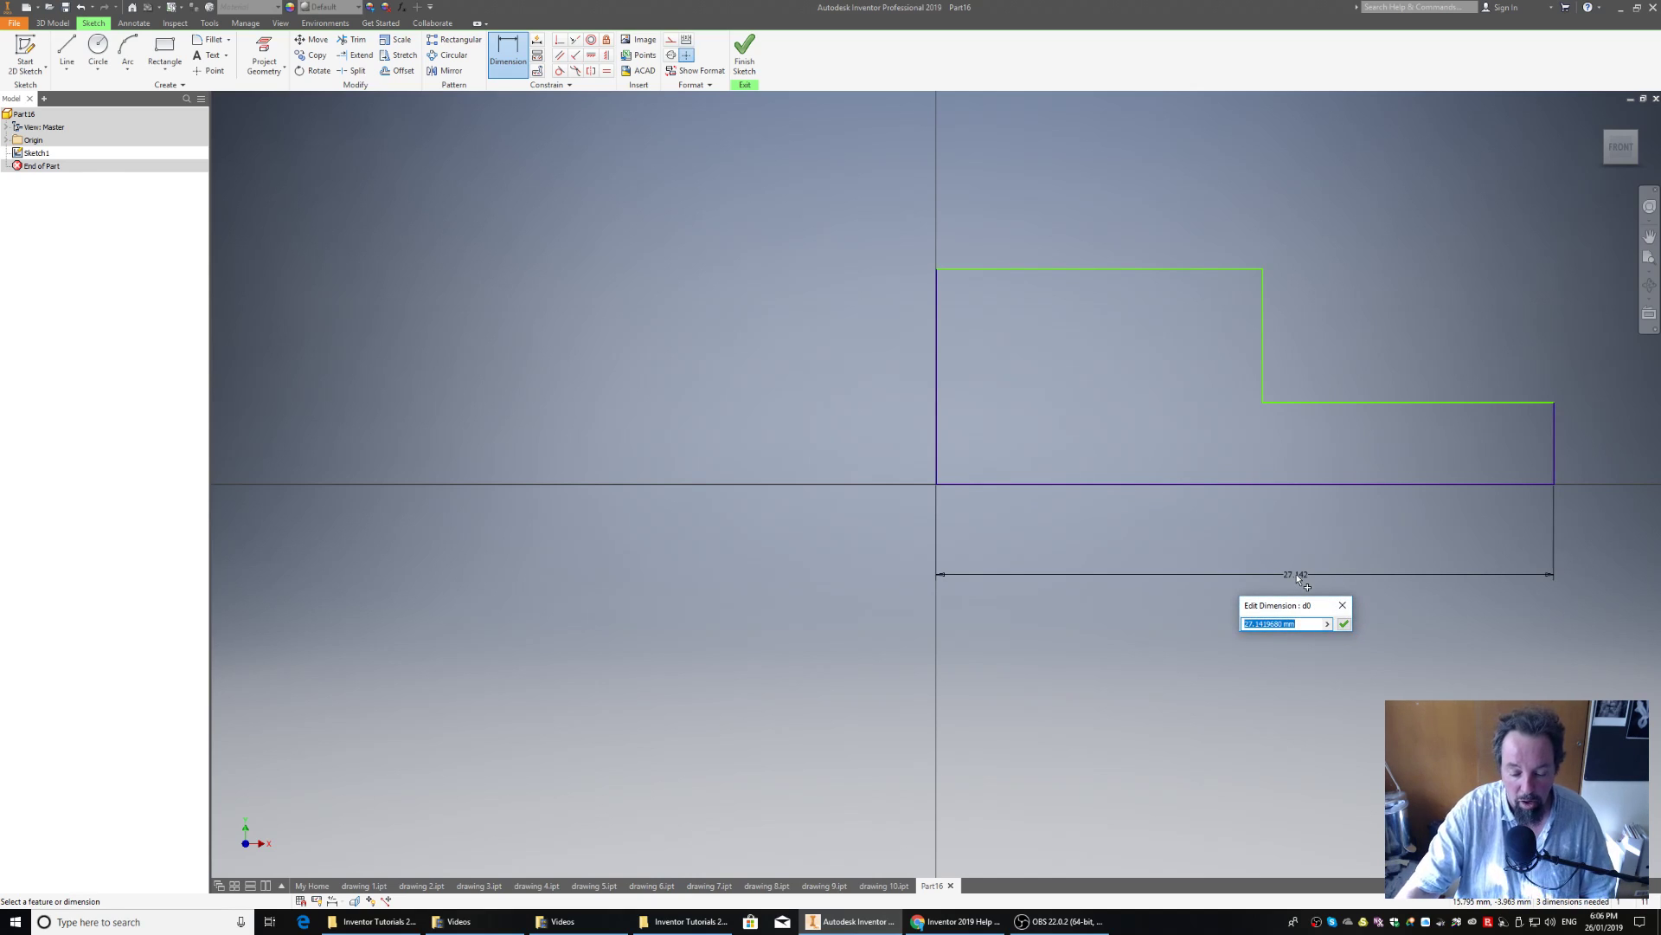
type("50")
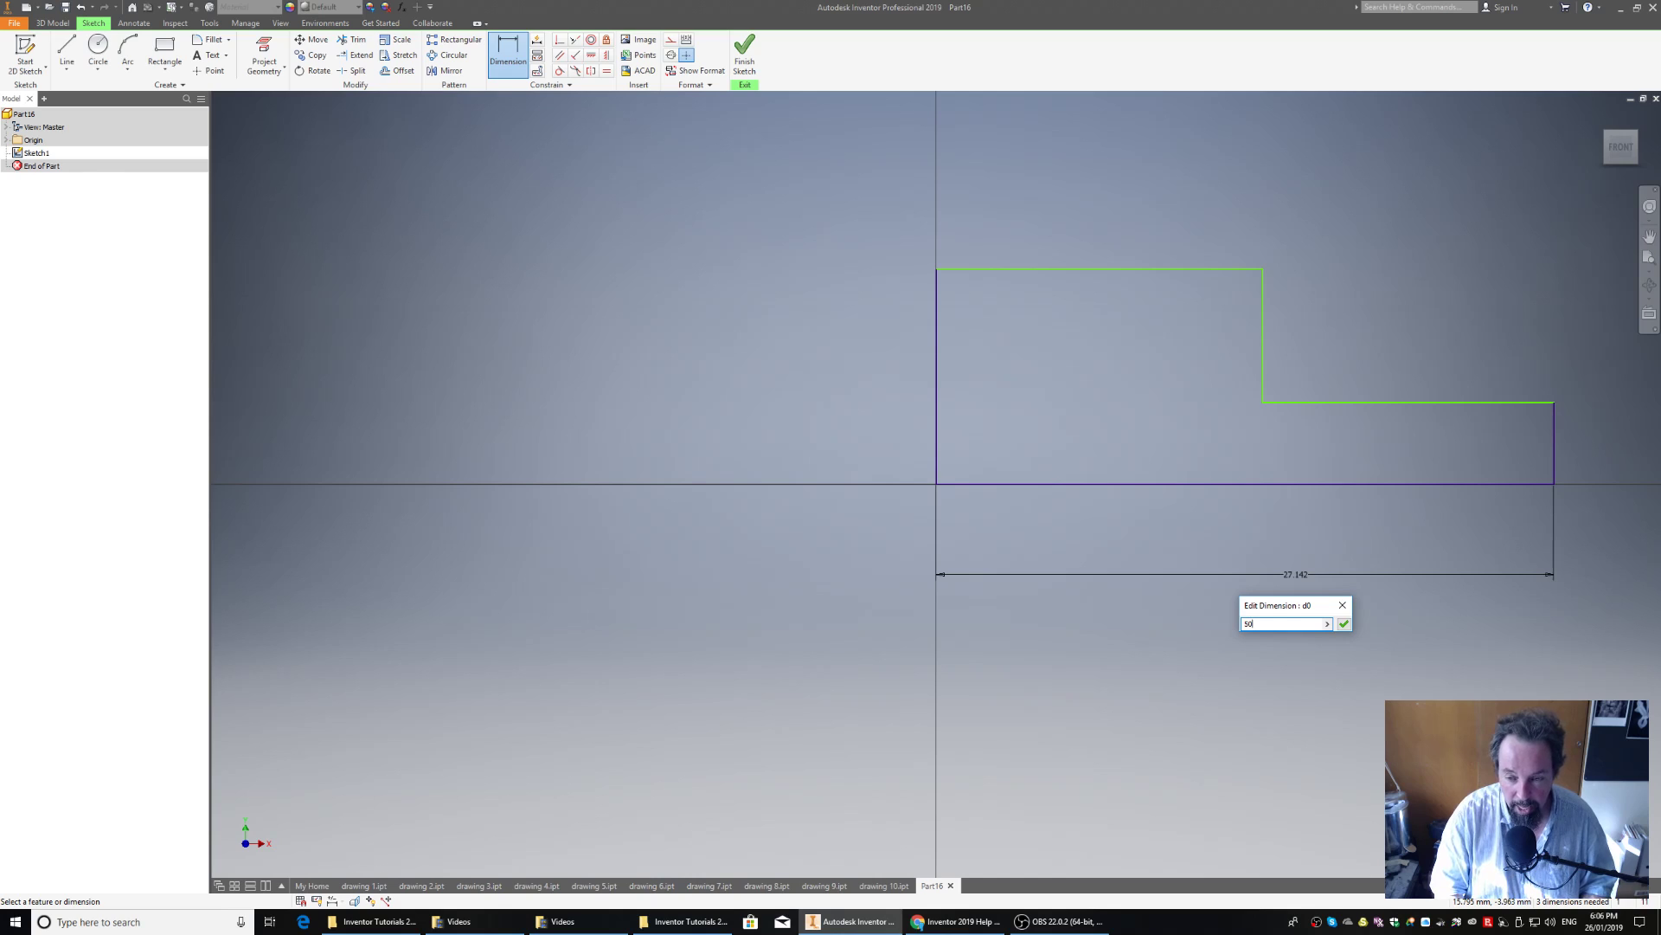
key("Return")
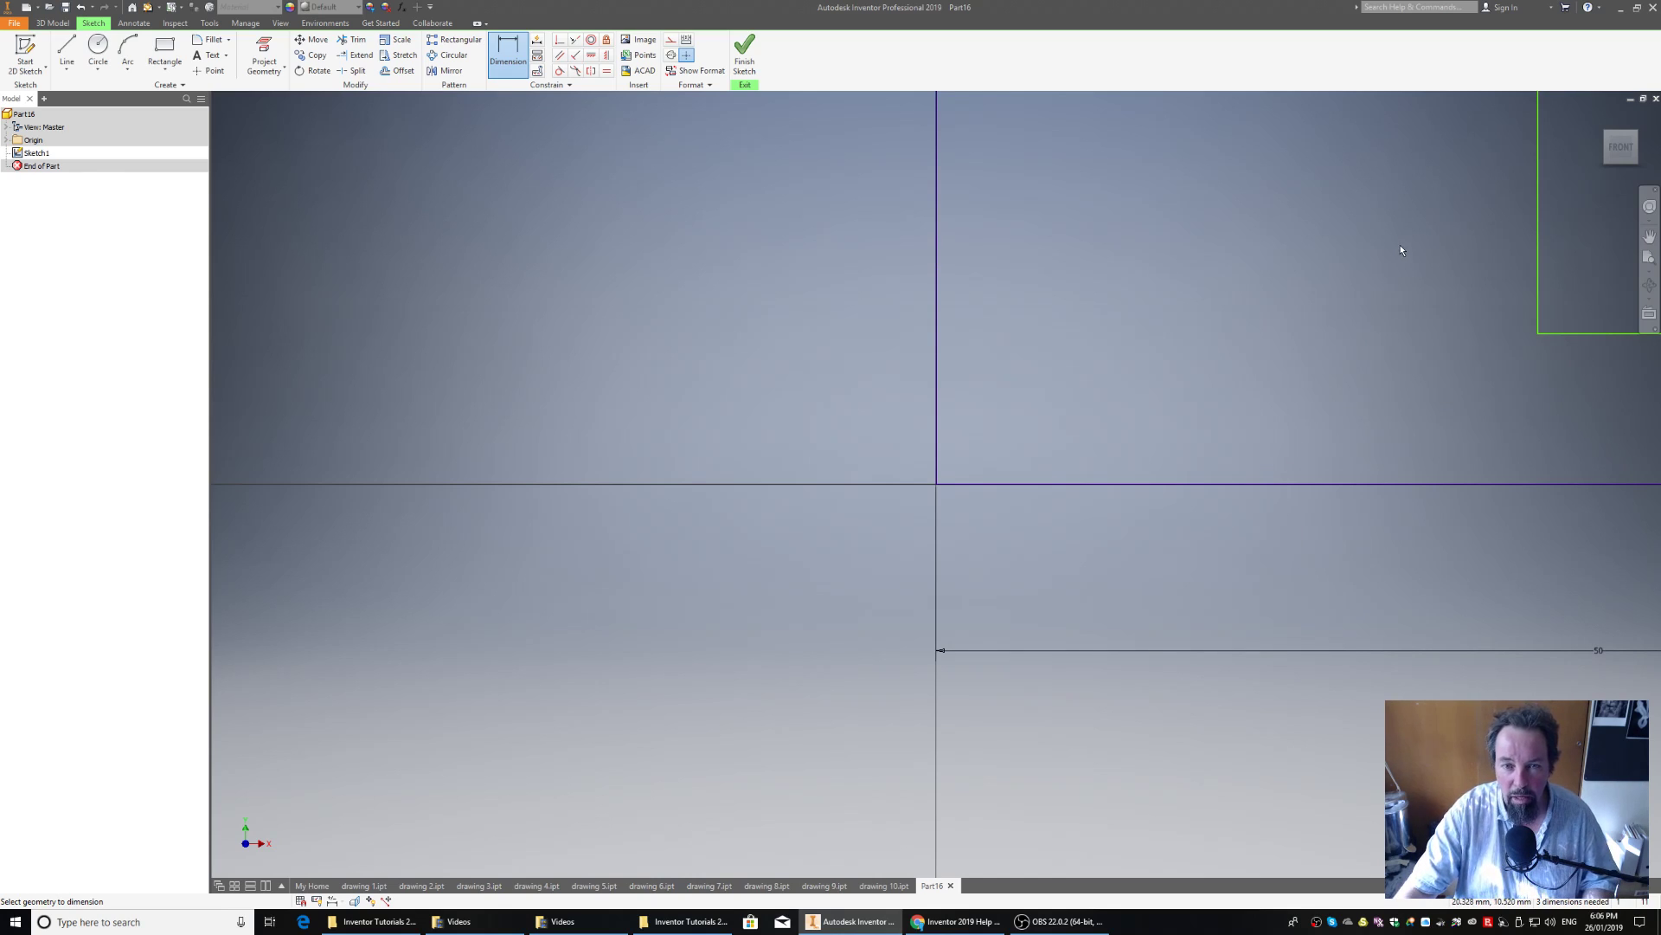
Dimension the profile's overall height between its top and bottom edges as 30 mm
mouse_move(1615, 175)
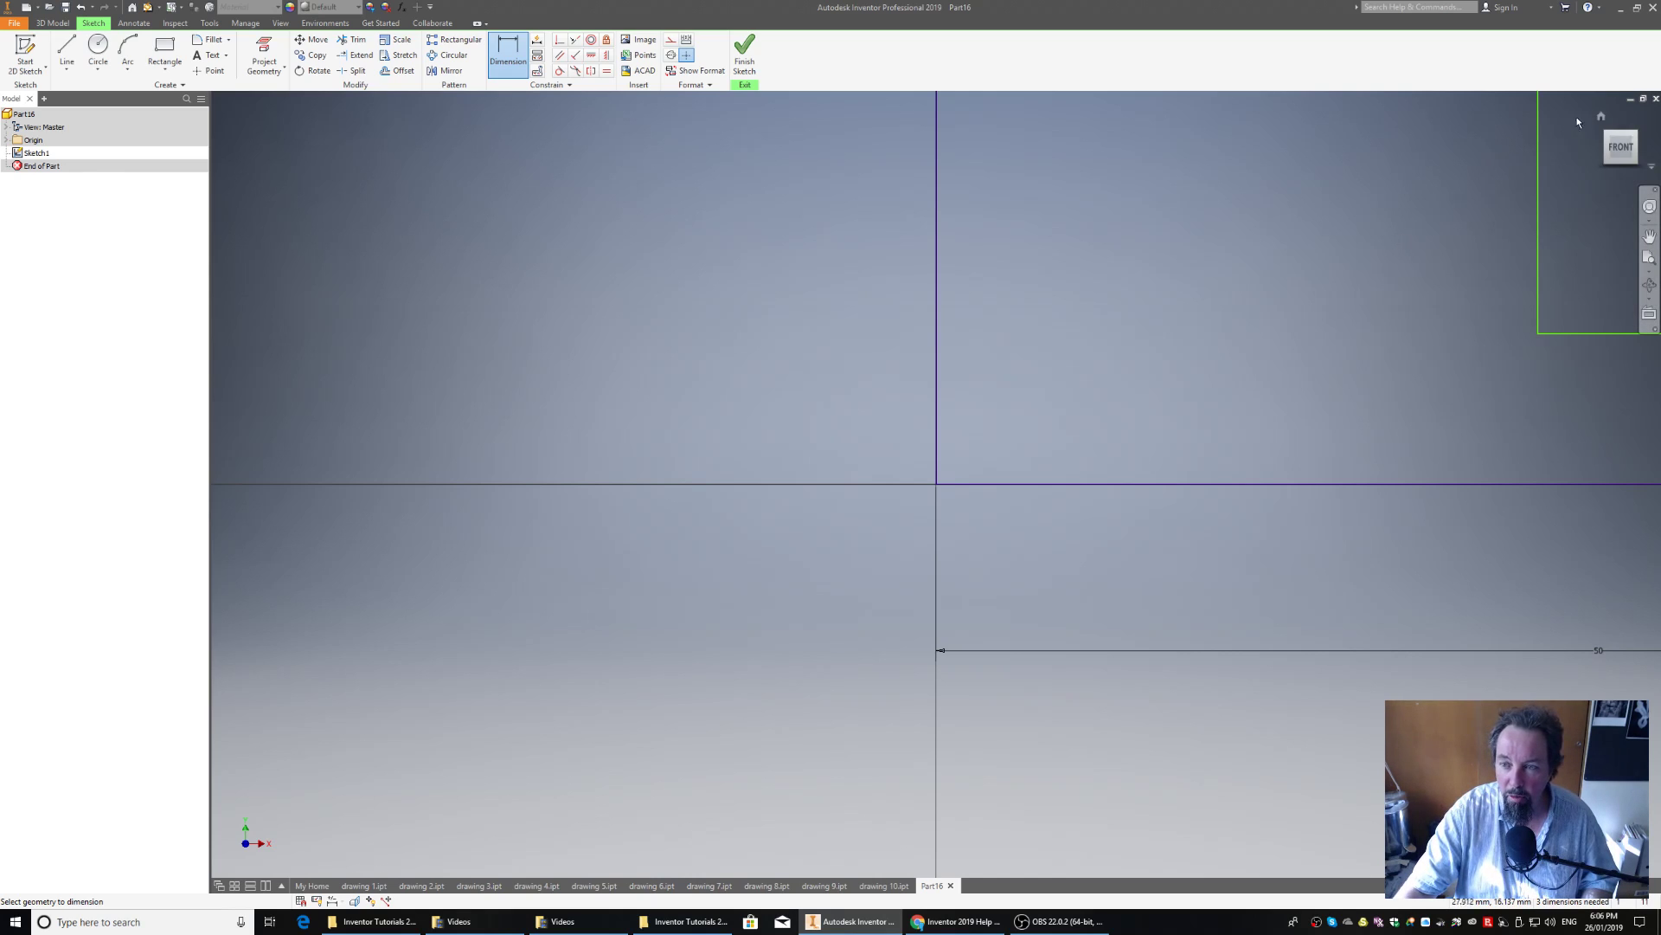
left_click(1624, 148)
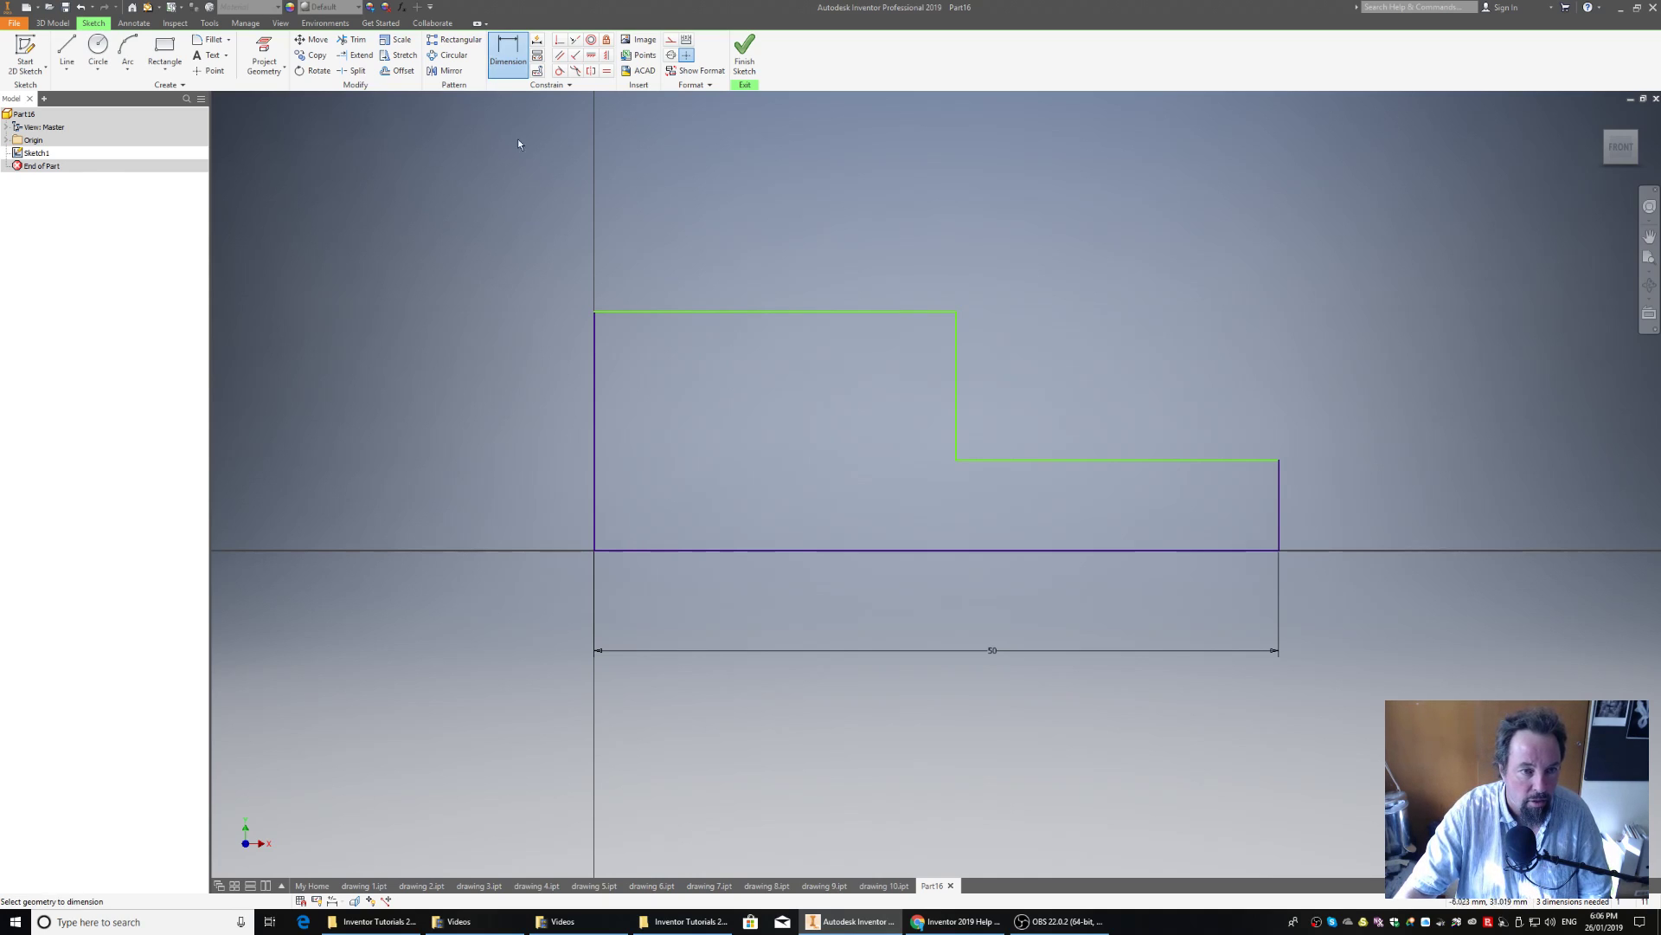
left_click(704, 311)
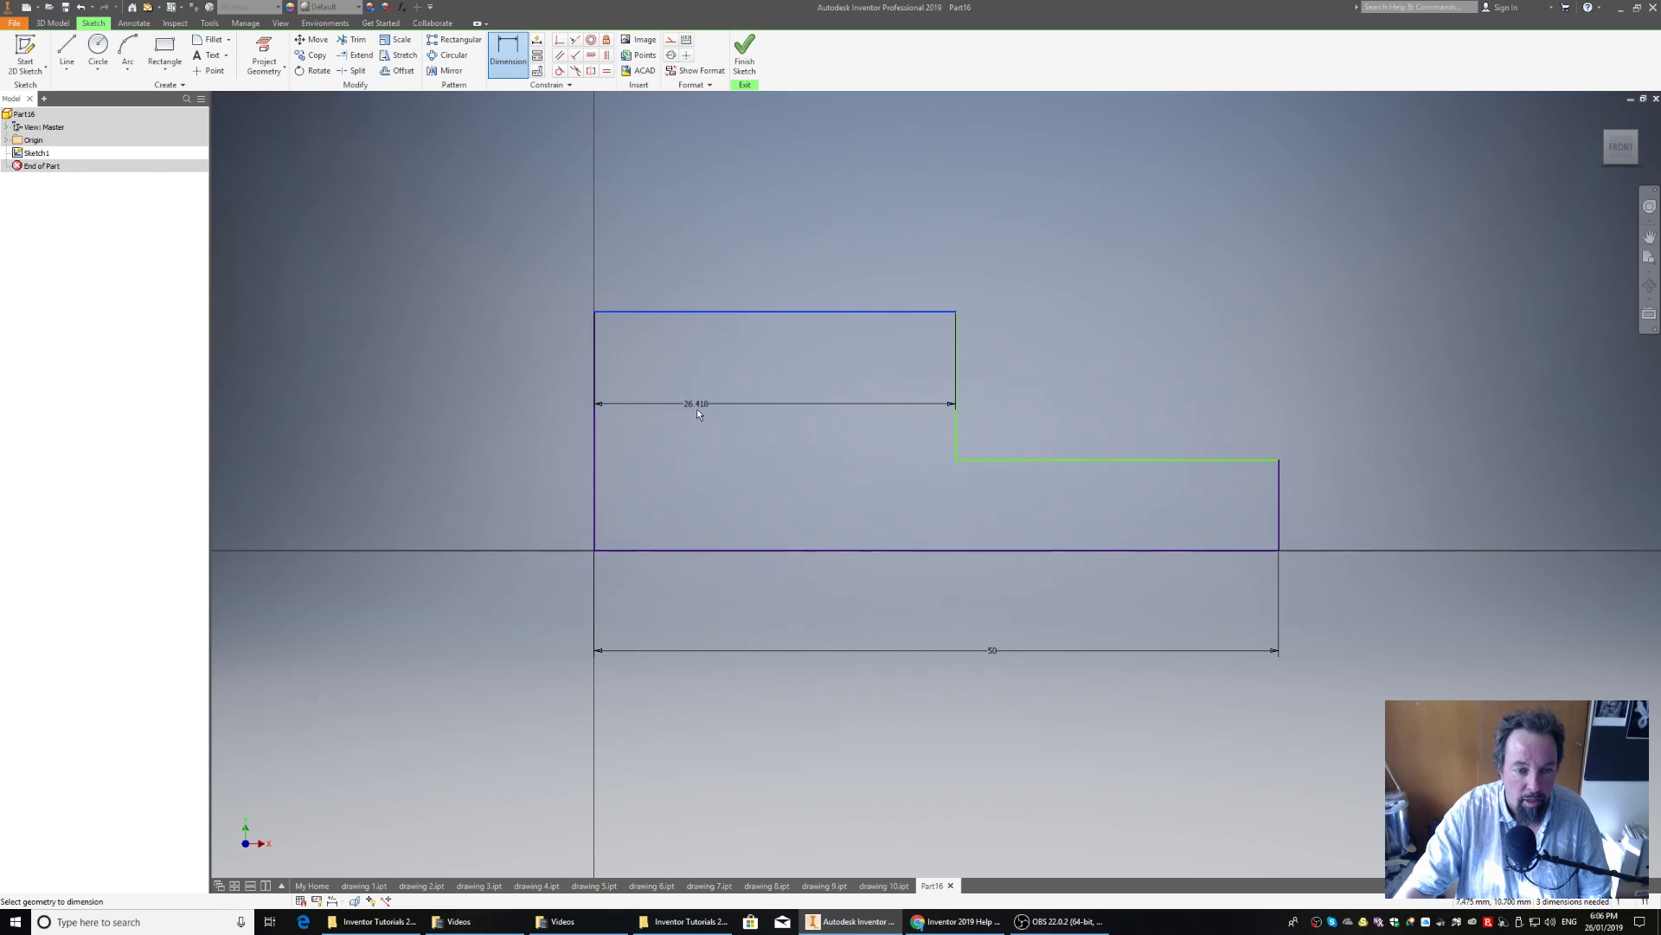
left_click(697, 549)
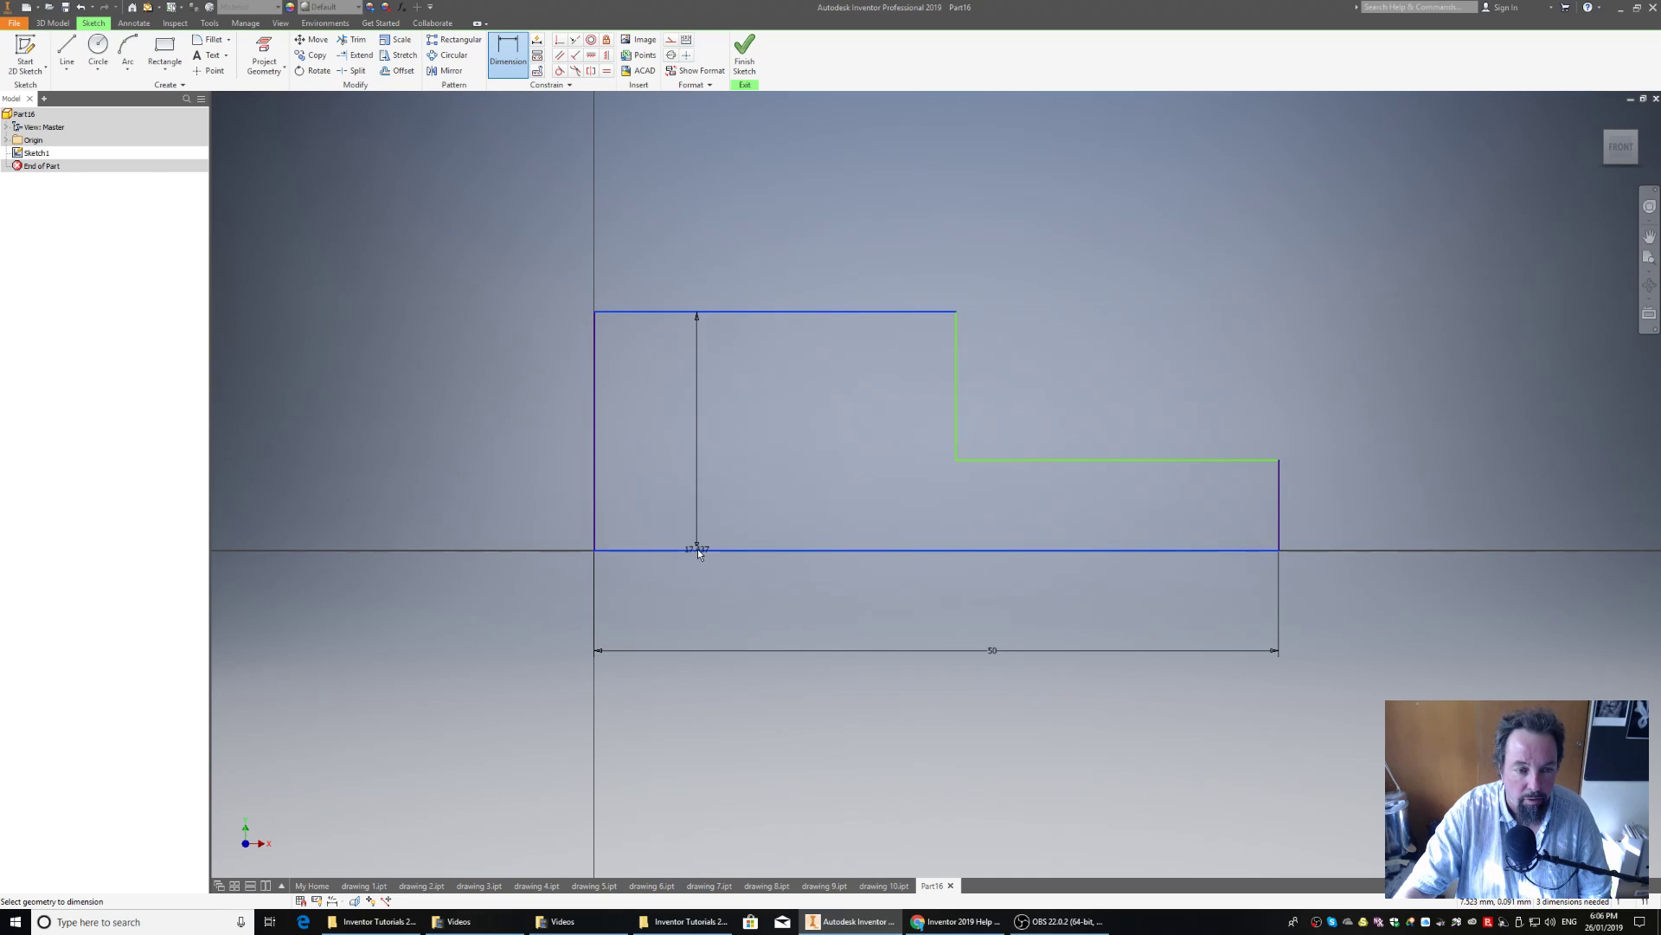
left_click(424, 434)
type("30")
key("Return")
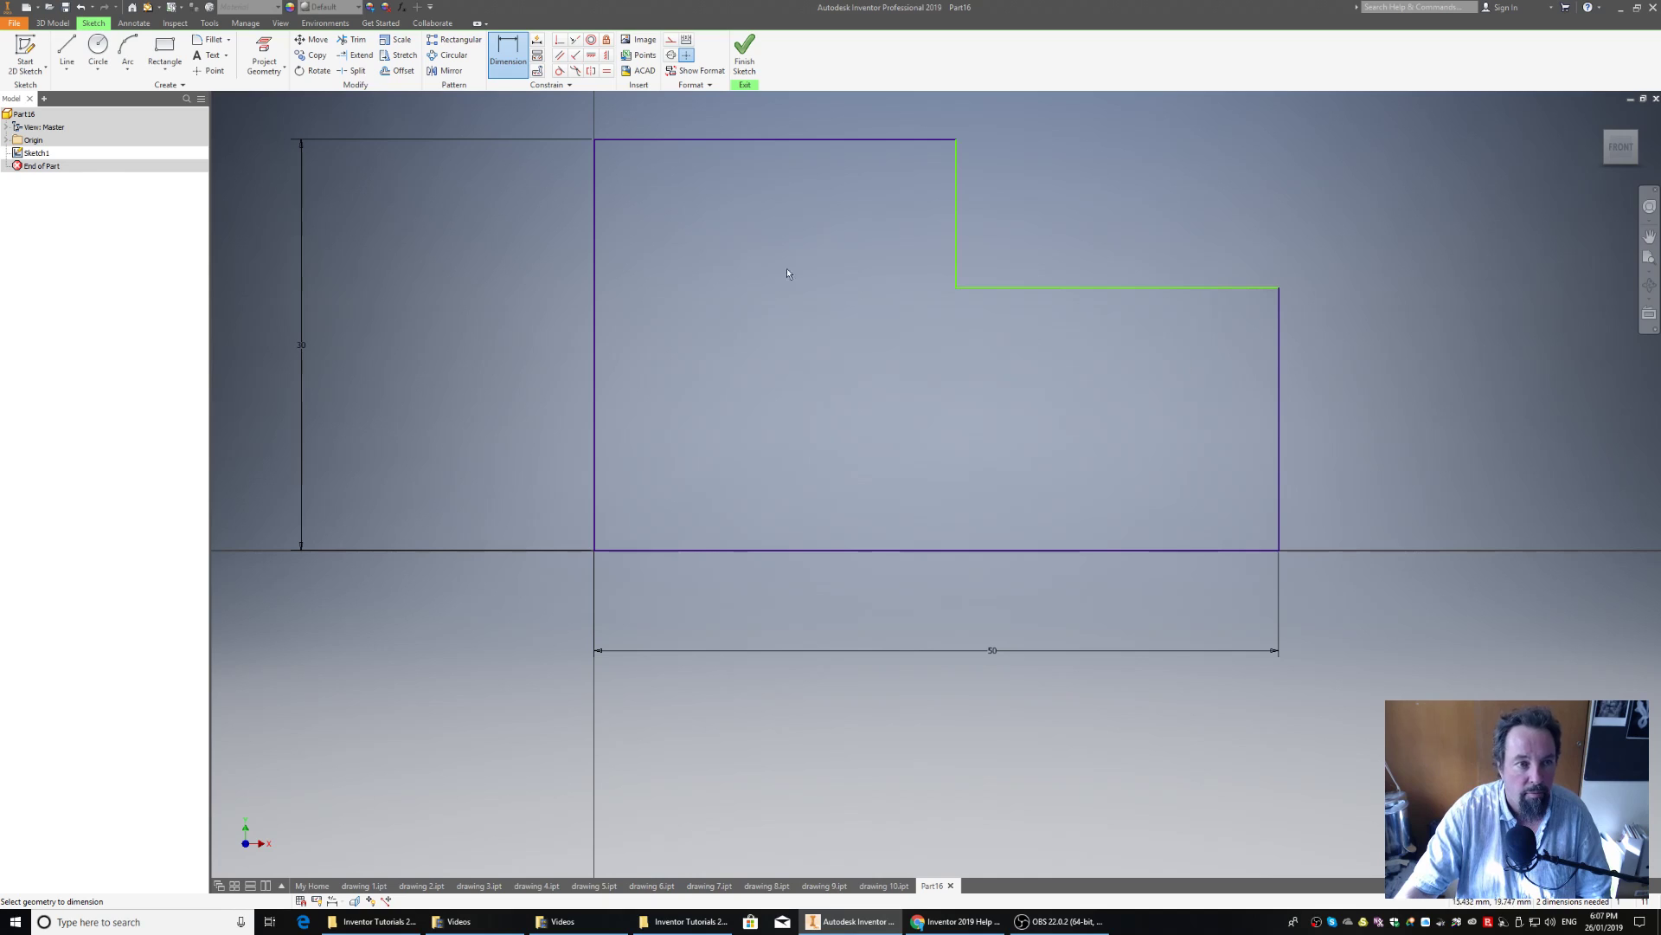
Dimension the height of the lower step above the bottom edge as 10 mm
left_click(1097, 286)
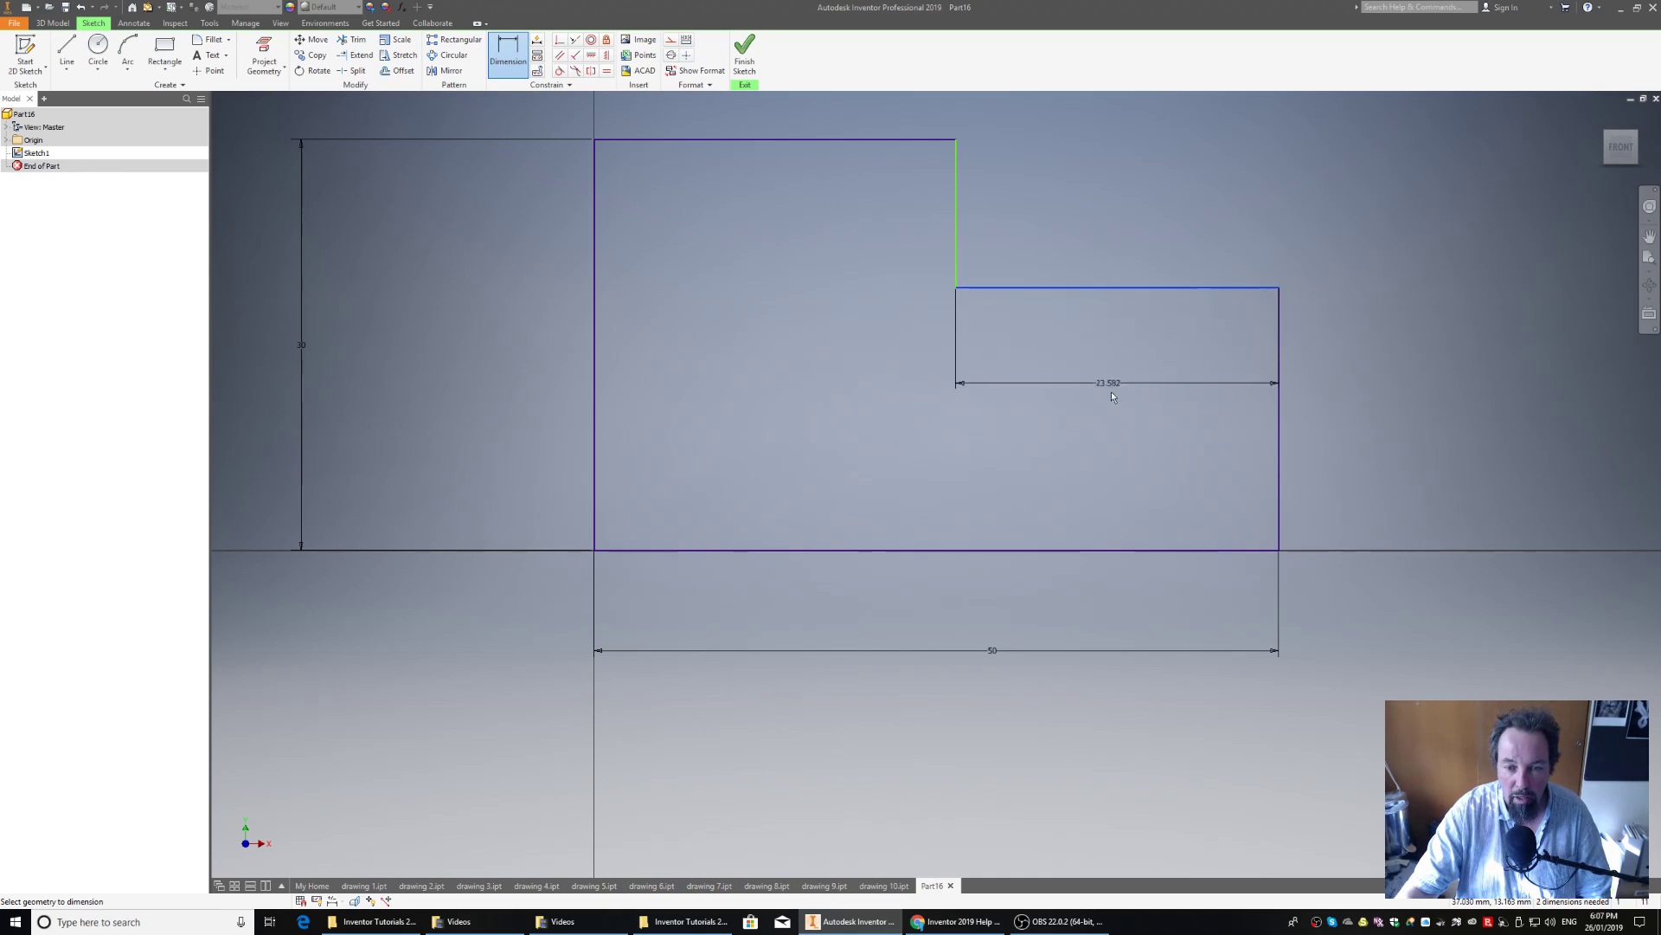
left_click(1116, 550)
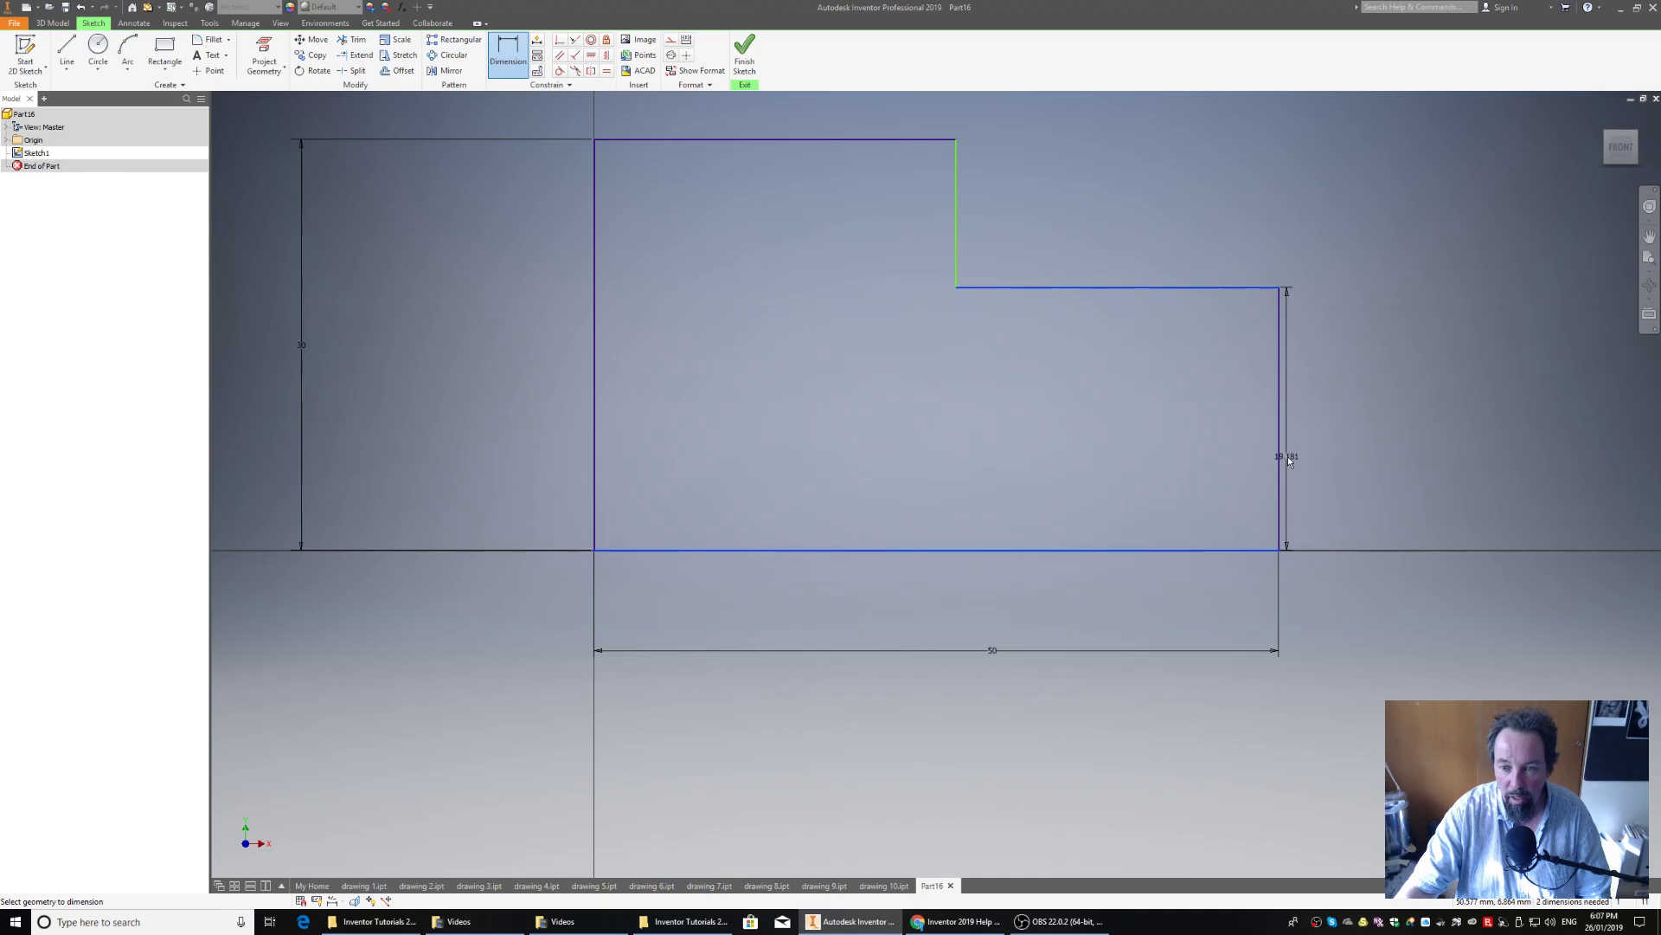
left_click(1424, 413)
type("10")
key("Return")
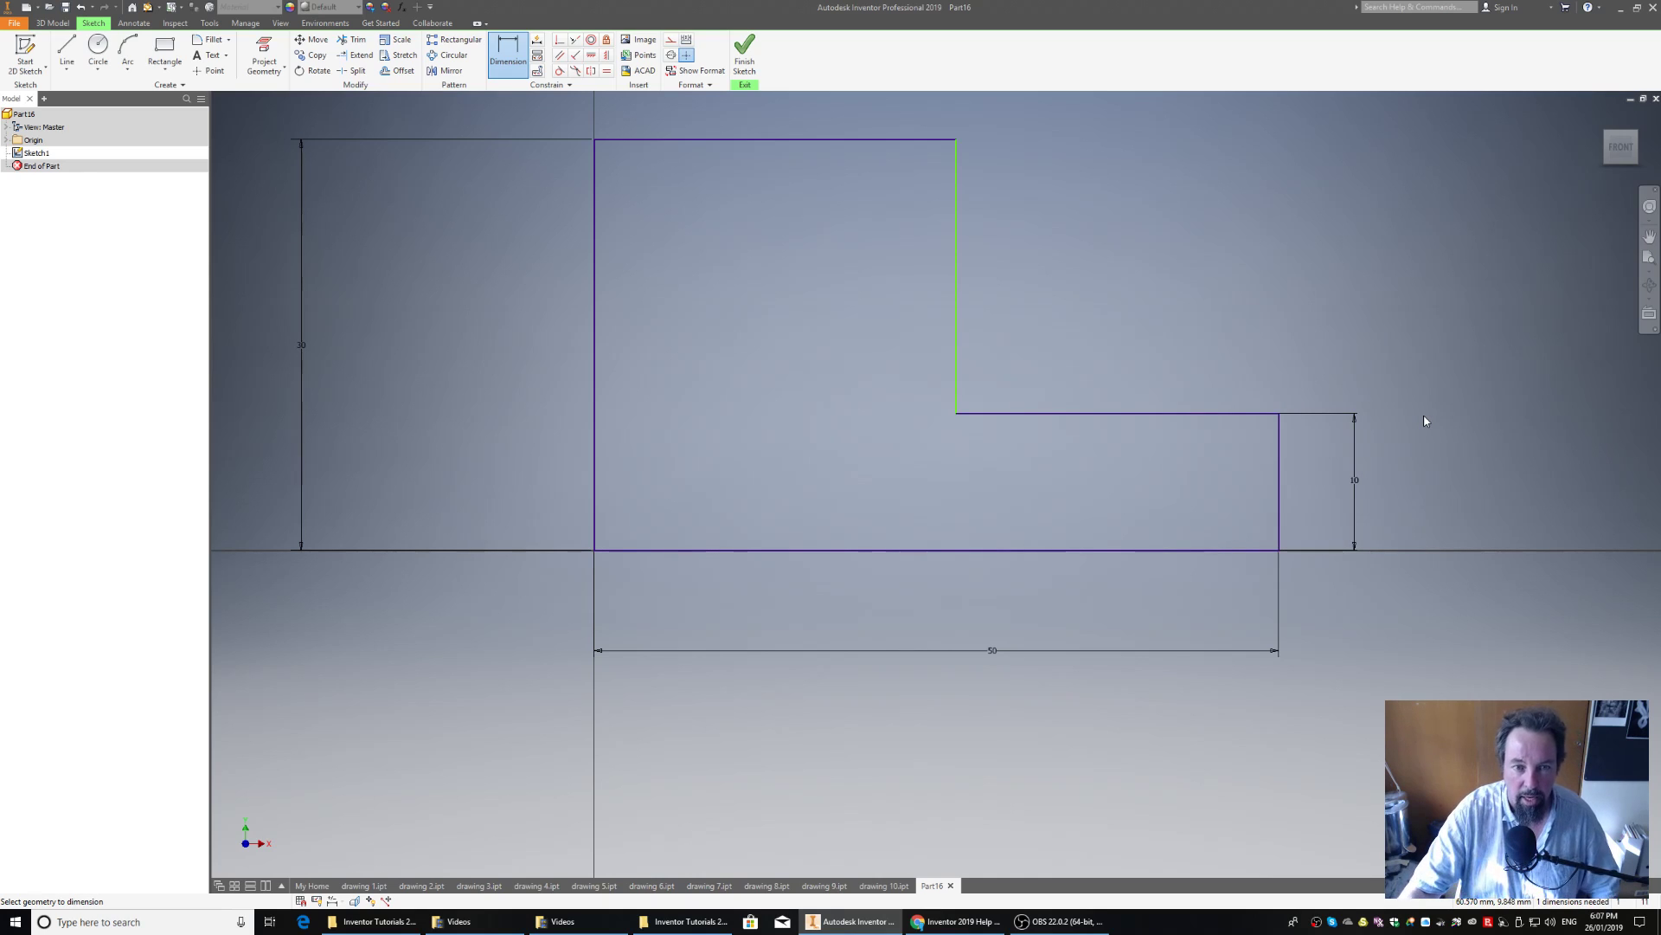
Dimension the width of the upright section between its two vertical edges as 10 mm
left_click(595, 223)
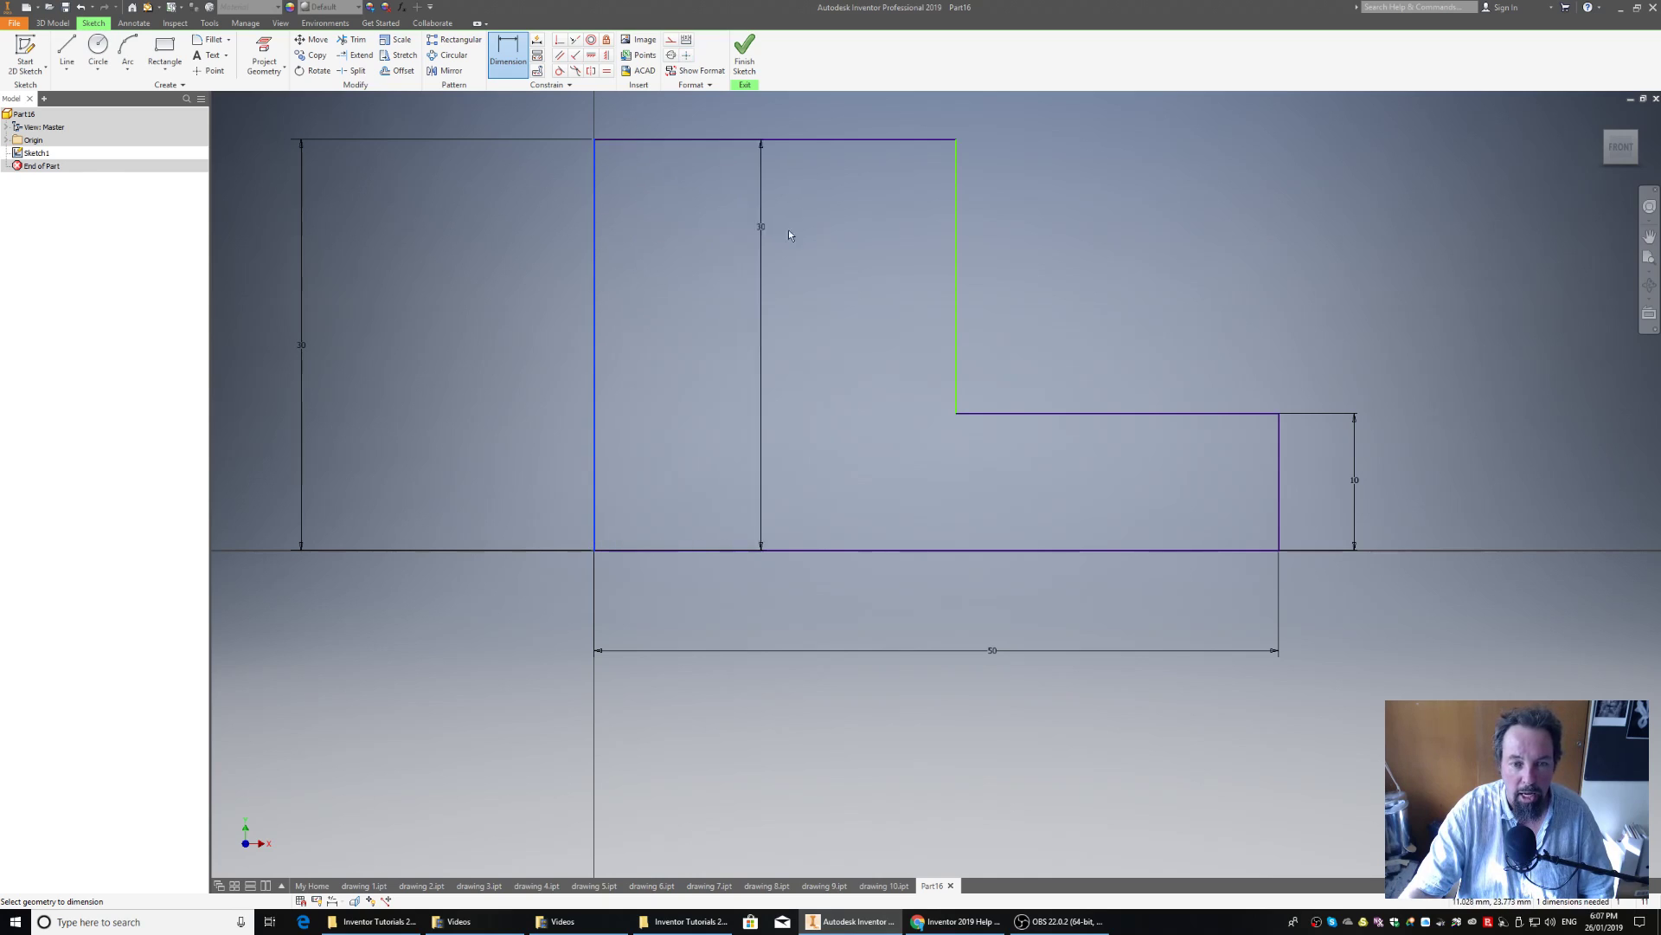
left_click(957, 239)
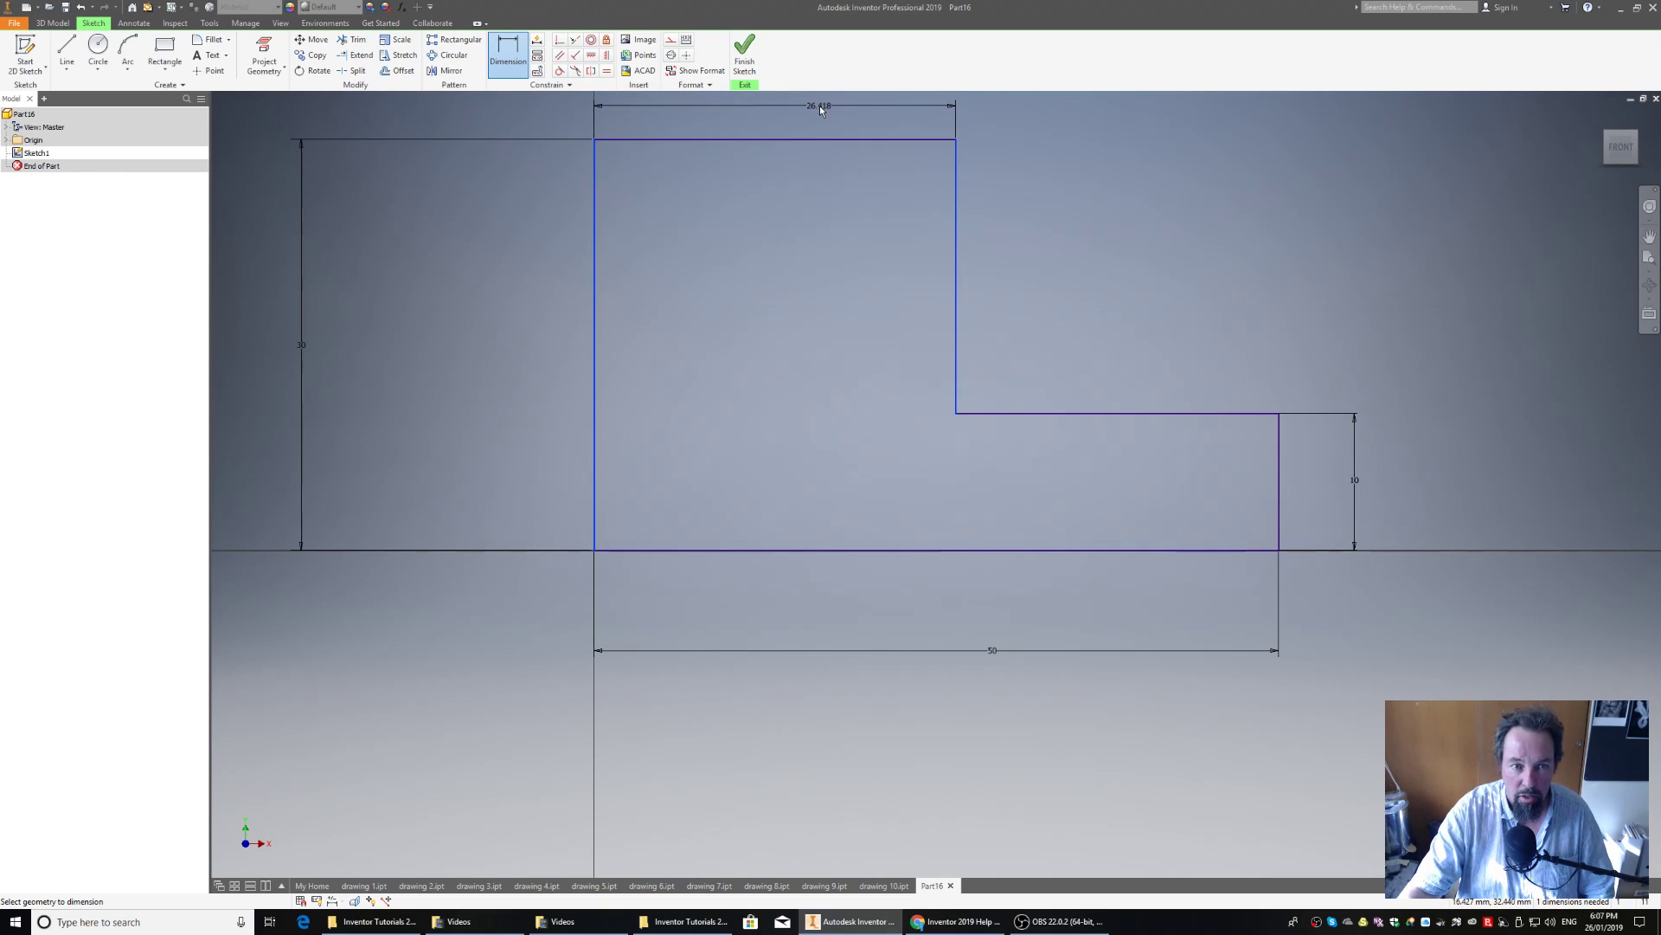
left_click(818, 105)
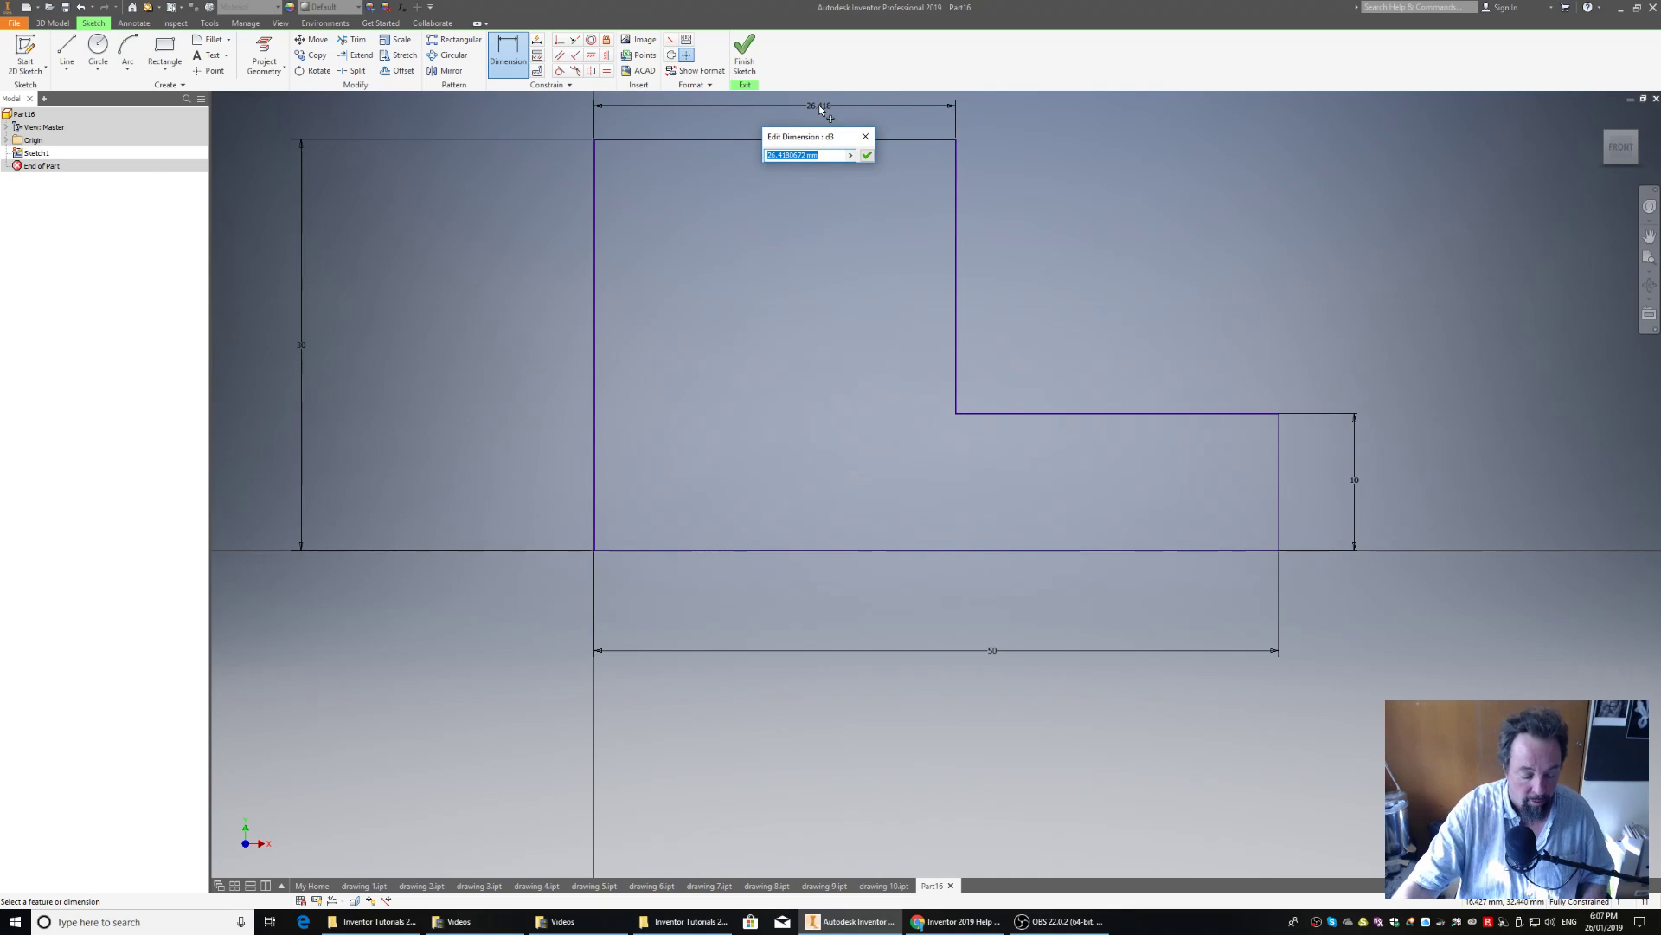
type("10")
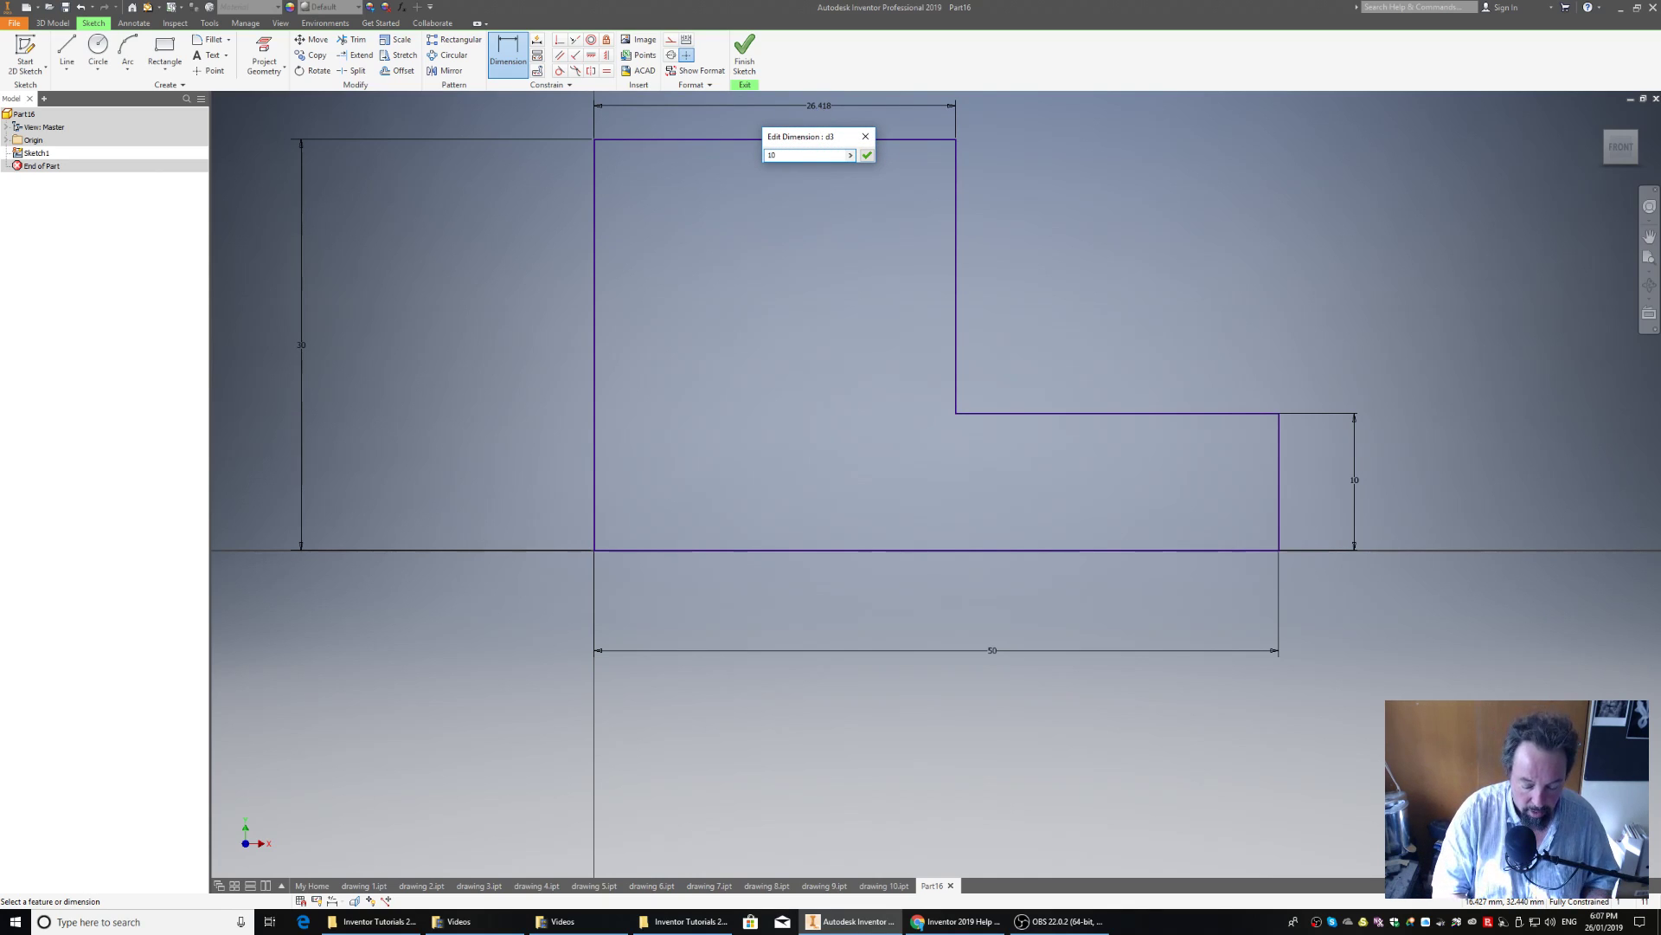
key("Return")
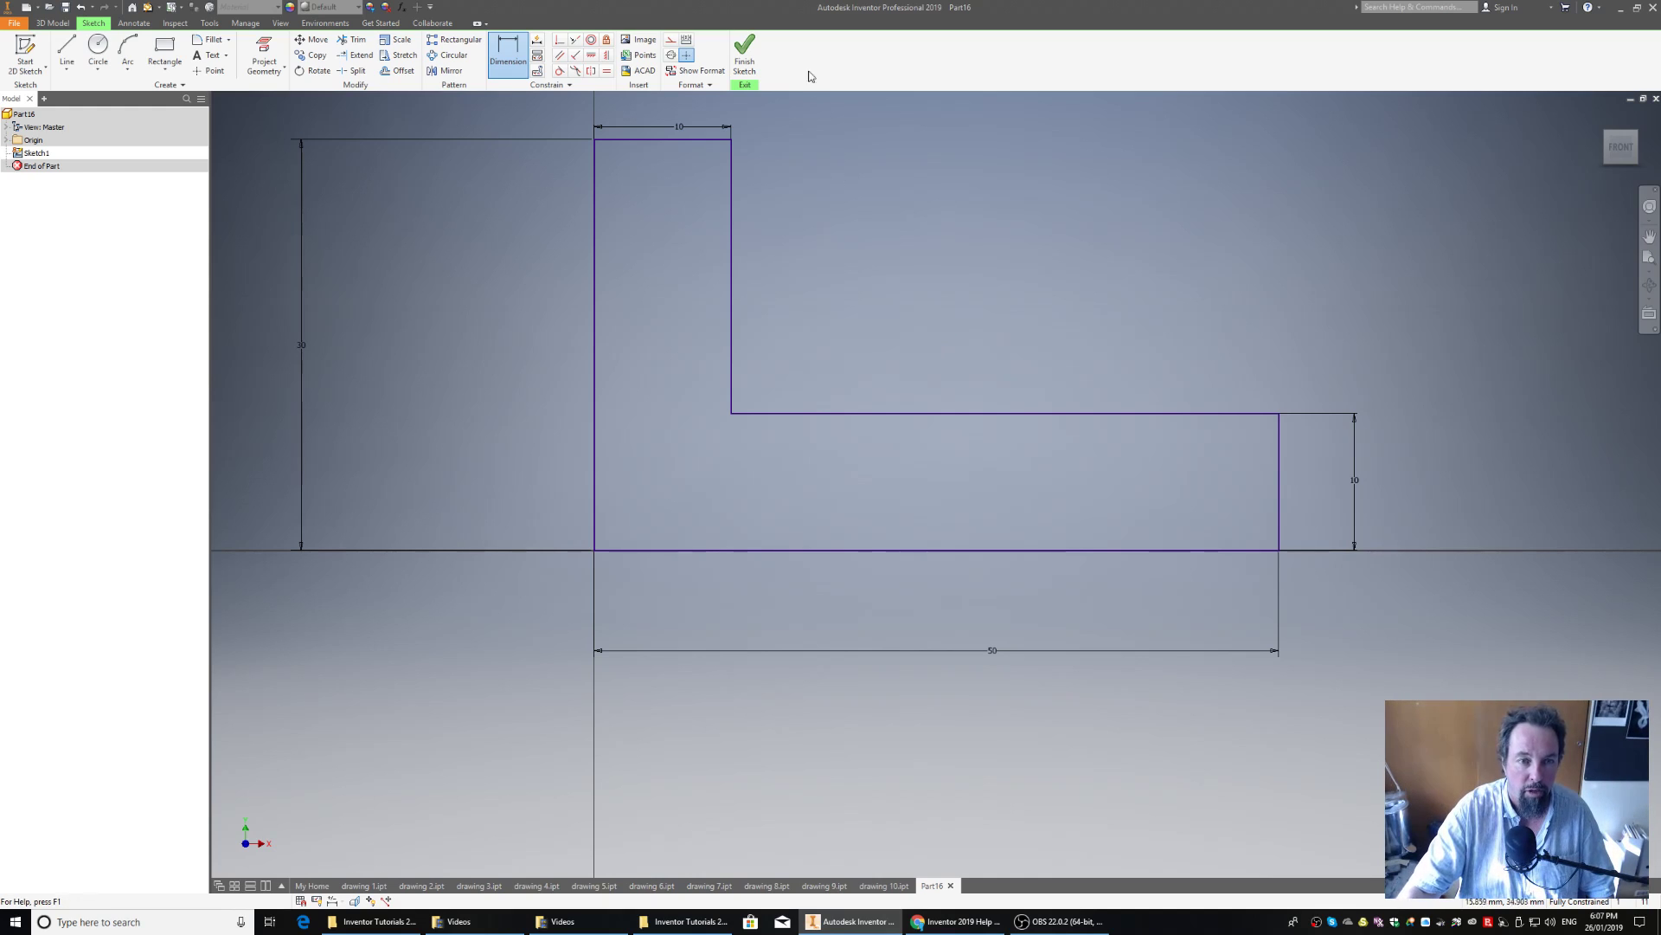
Finish the sketch and extrude the L-shaped profile 20 mm into a solid
left_click(742, 59)
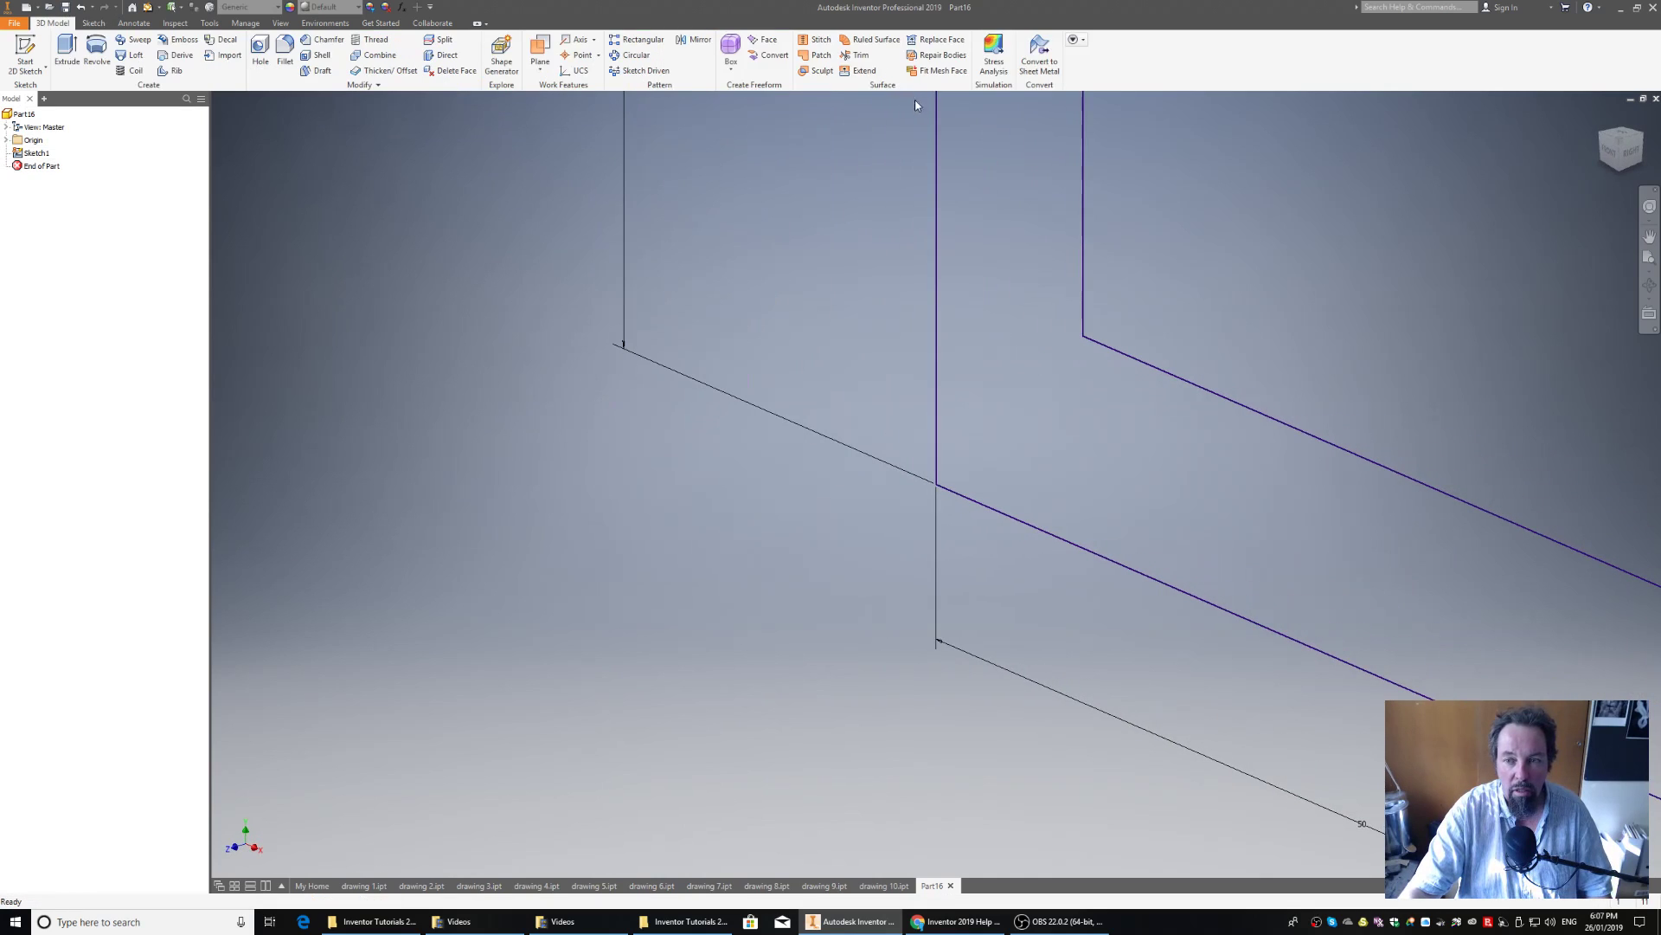
left_click(68, 53)
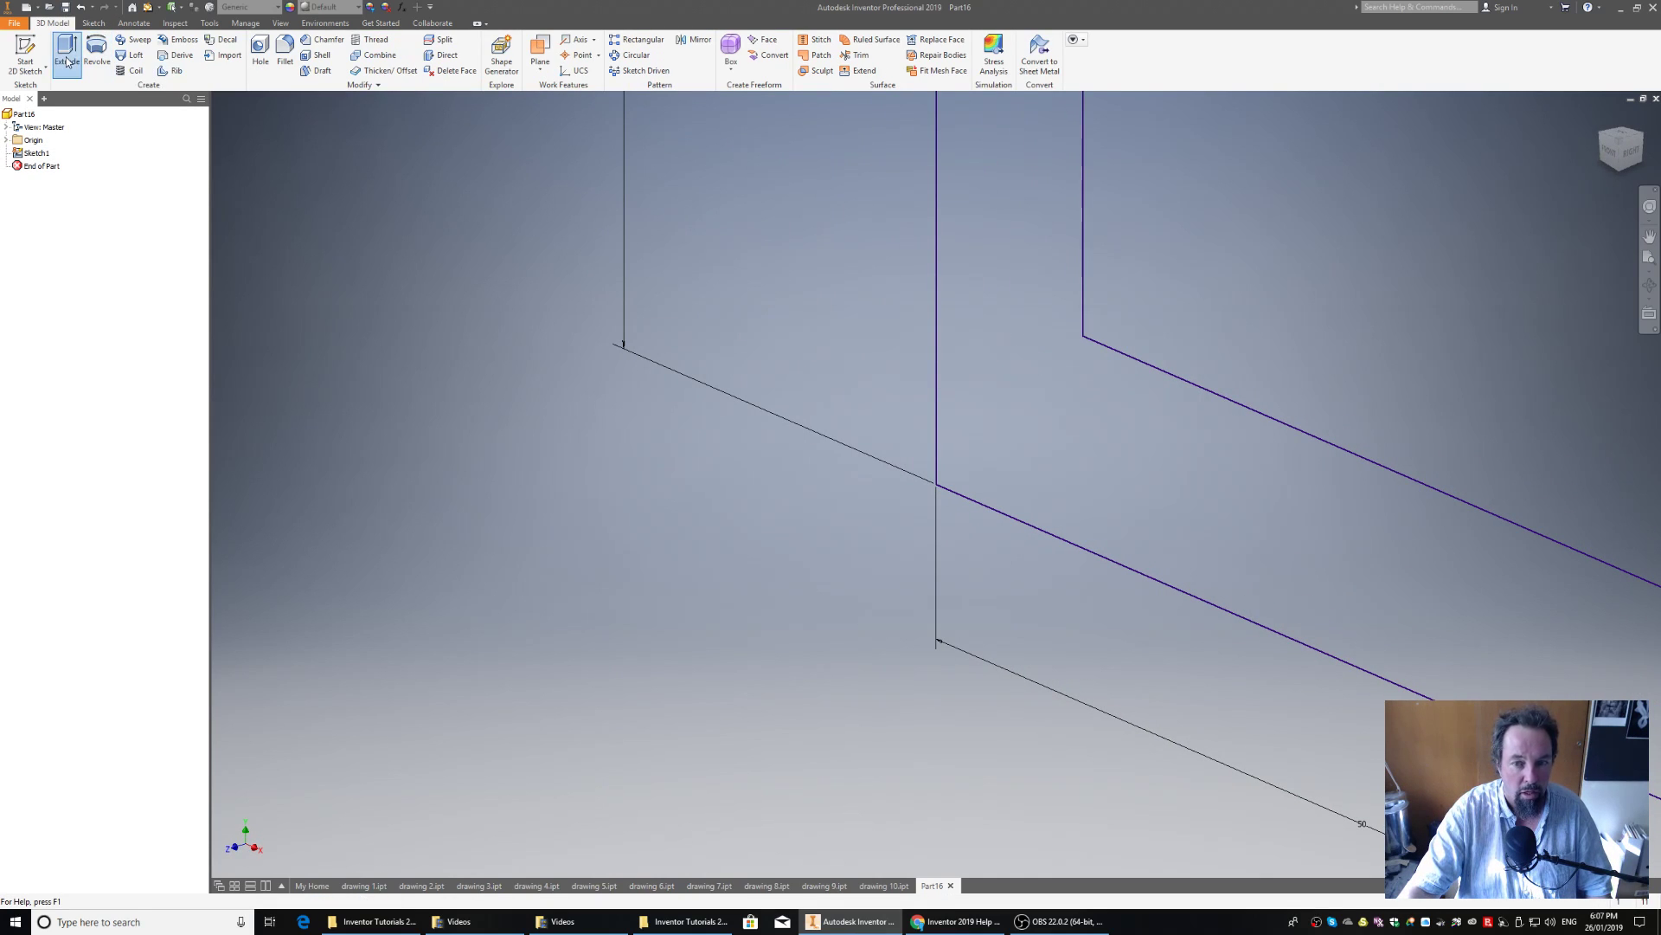
type("20")
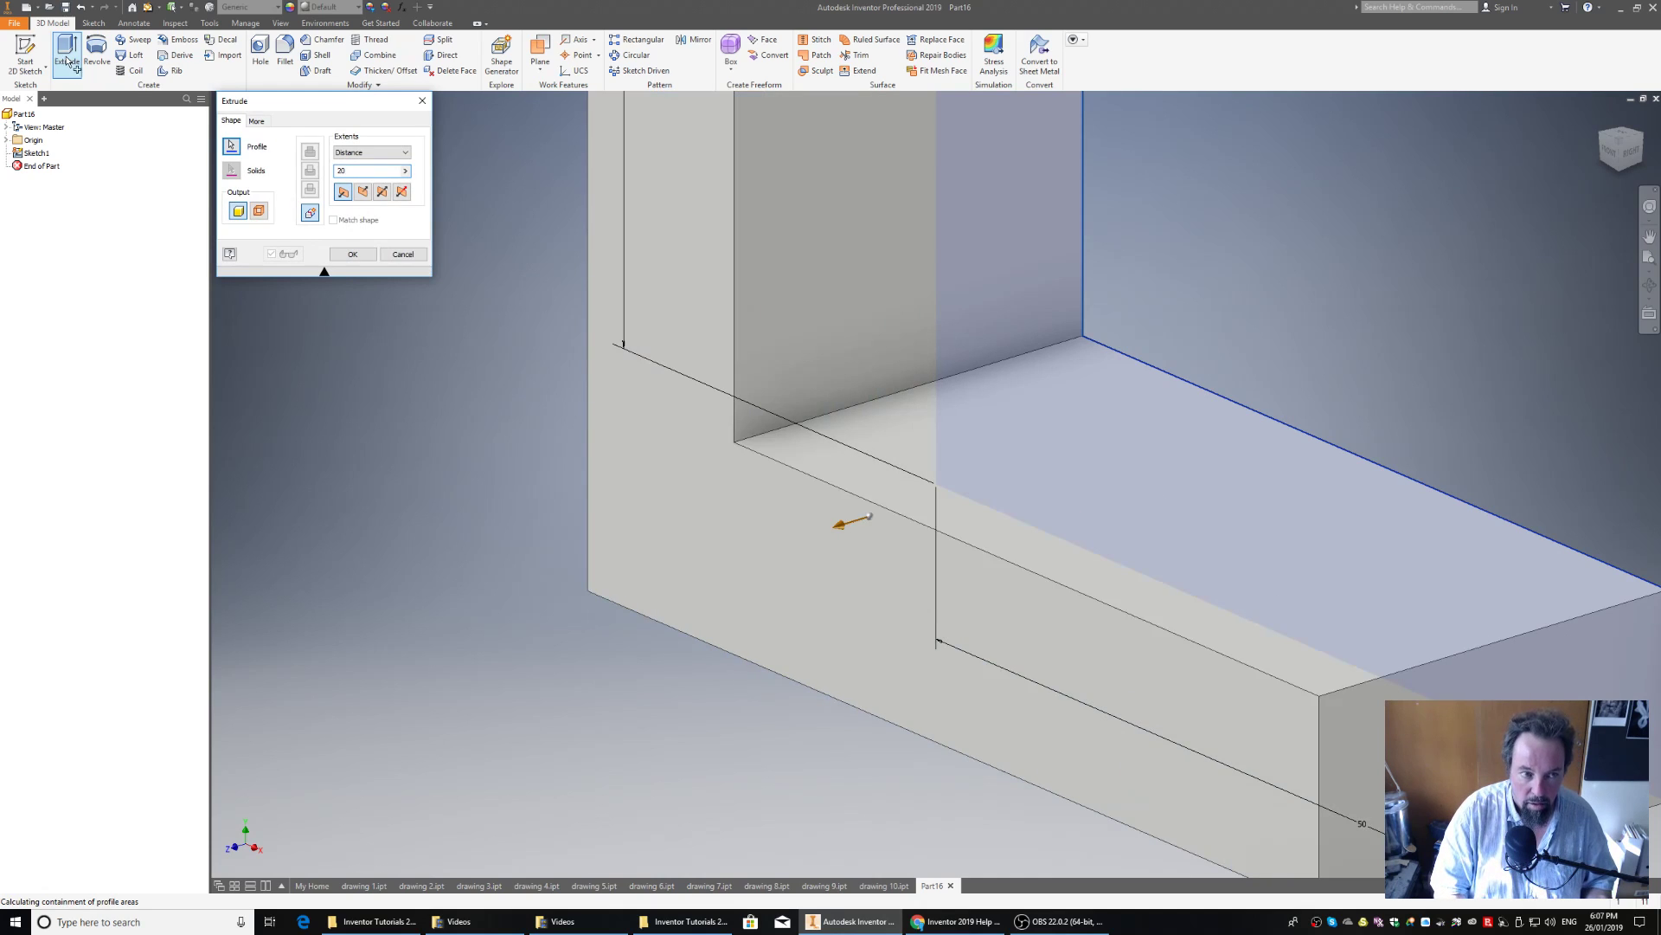
key("Return")
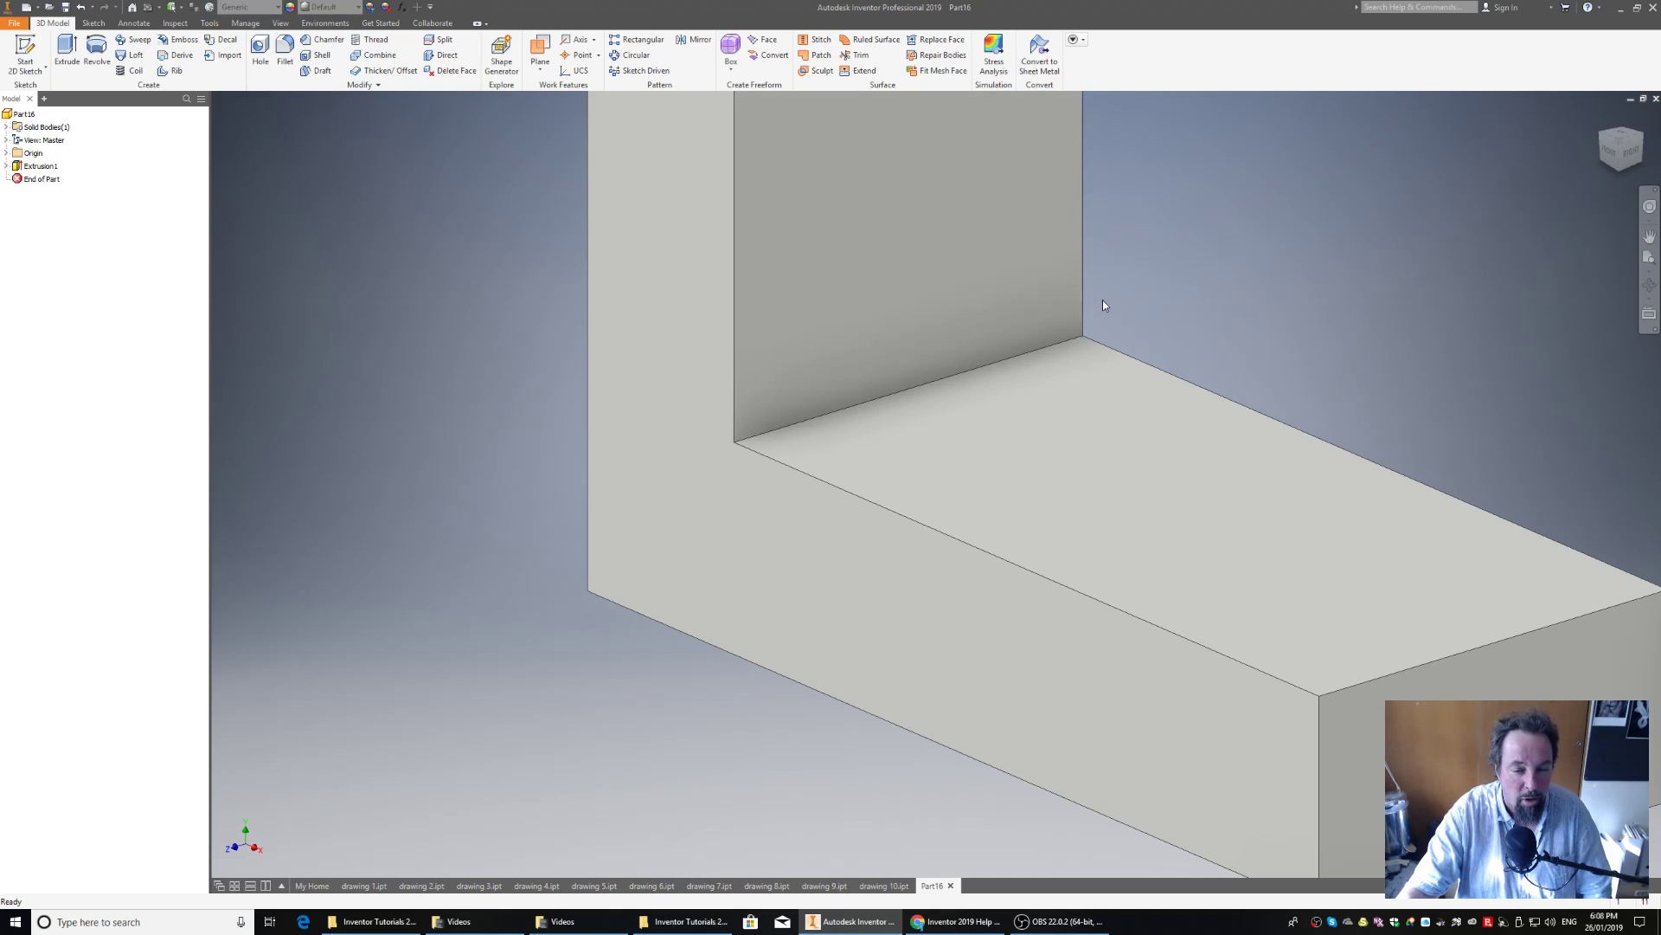
Examine the L-shaped solid from several isometric and side directions, ending on a view that shows the inner corner faces
left_click(1623, 146)
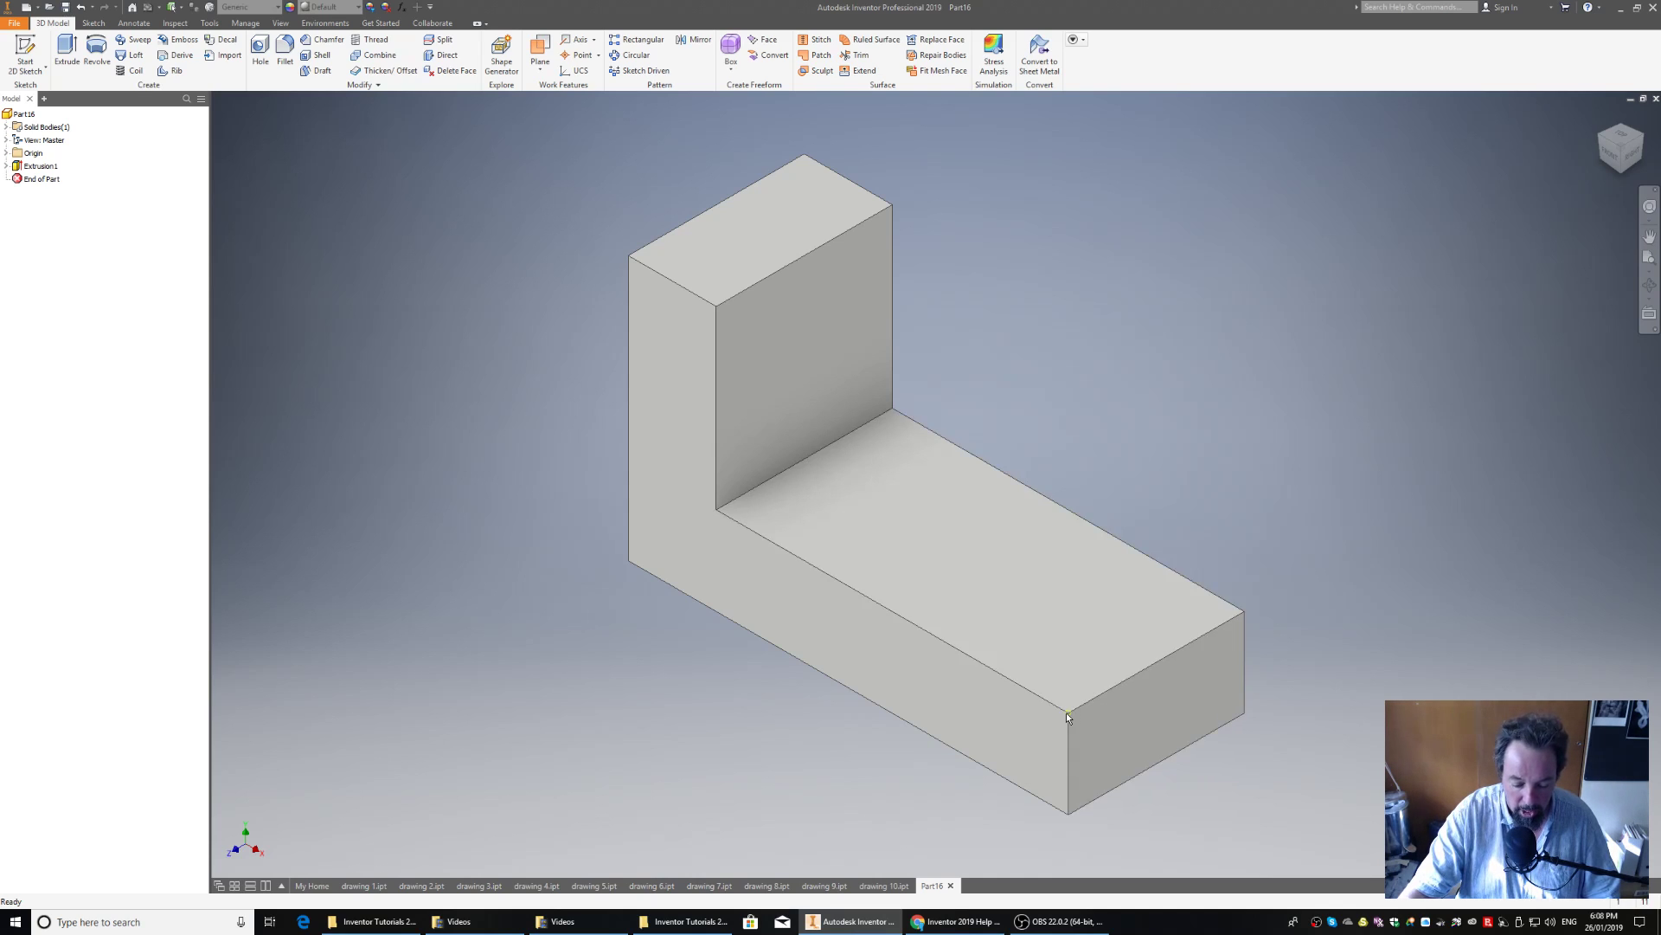
mouse_move(1068, 717)
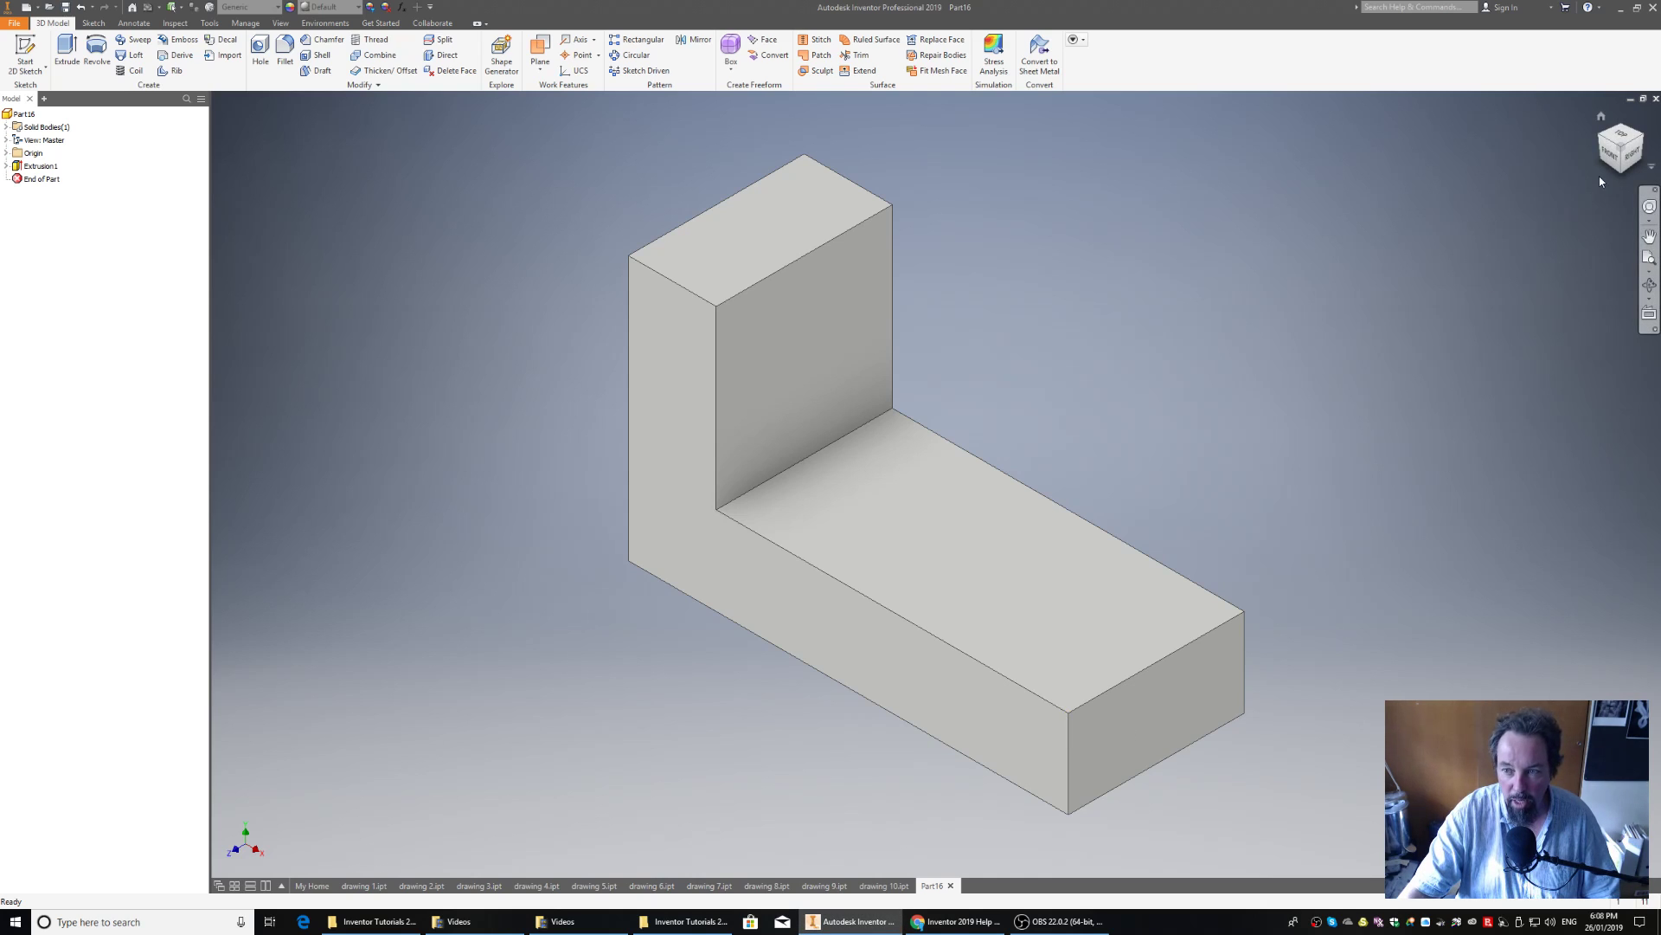
left_click(1633, 156)
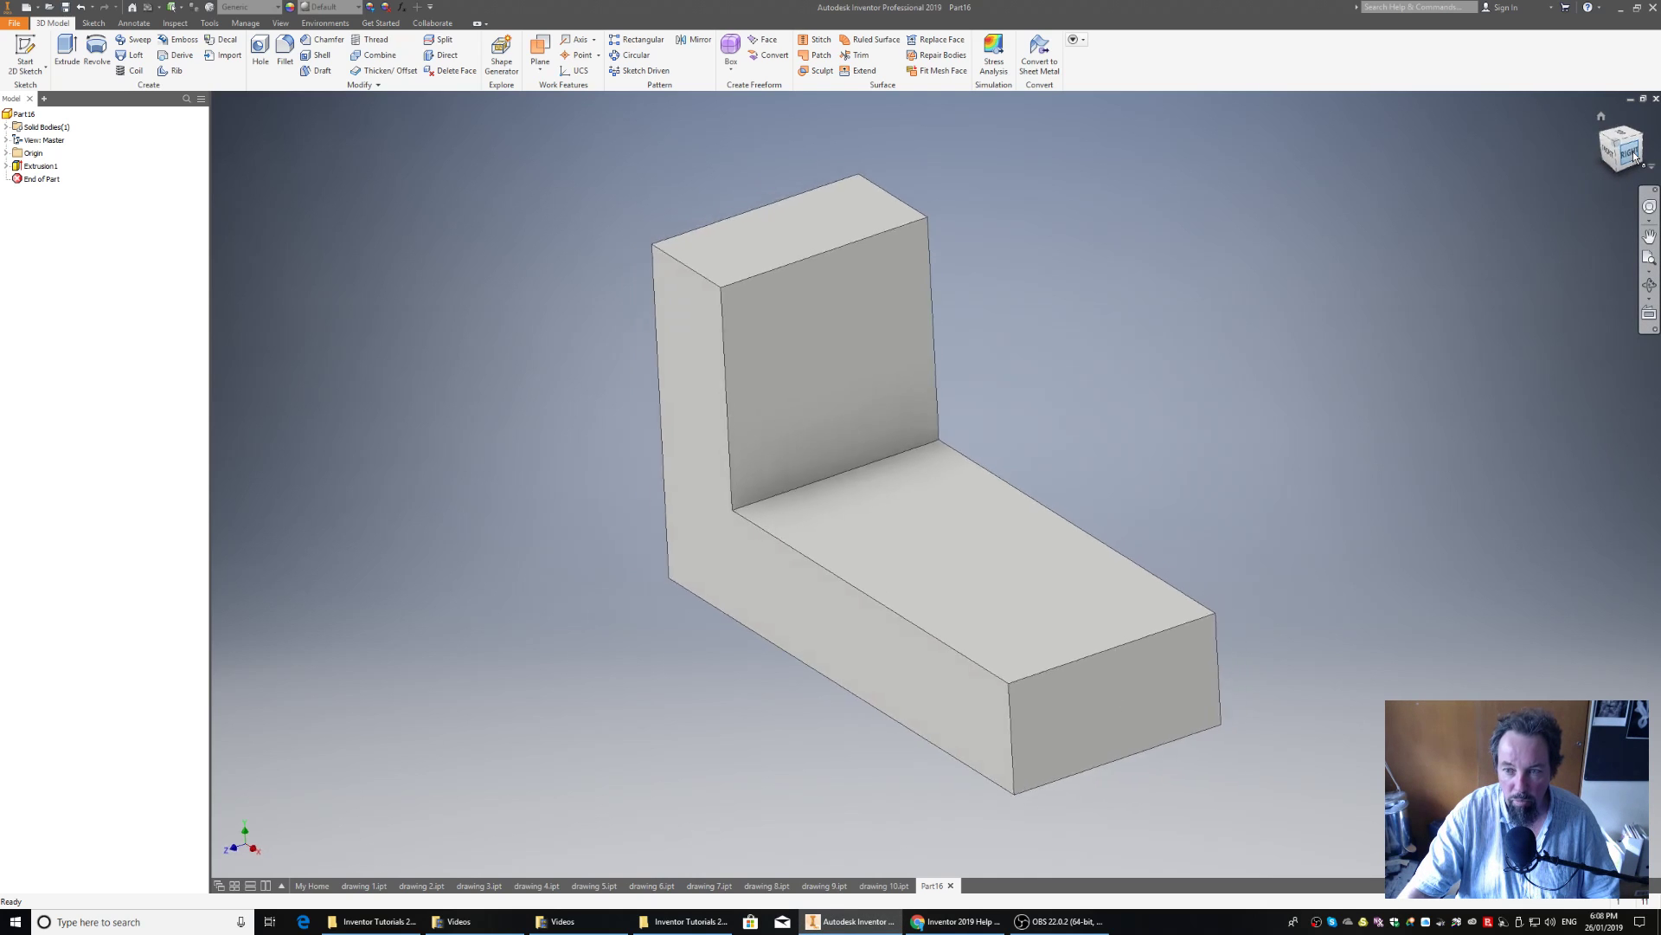
left_click(1653, 128)
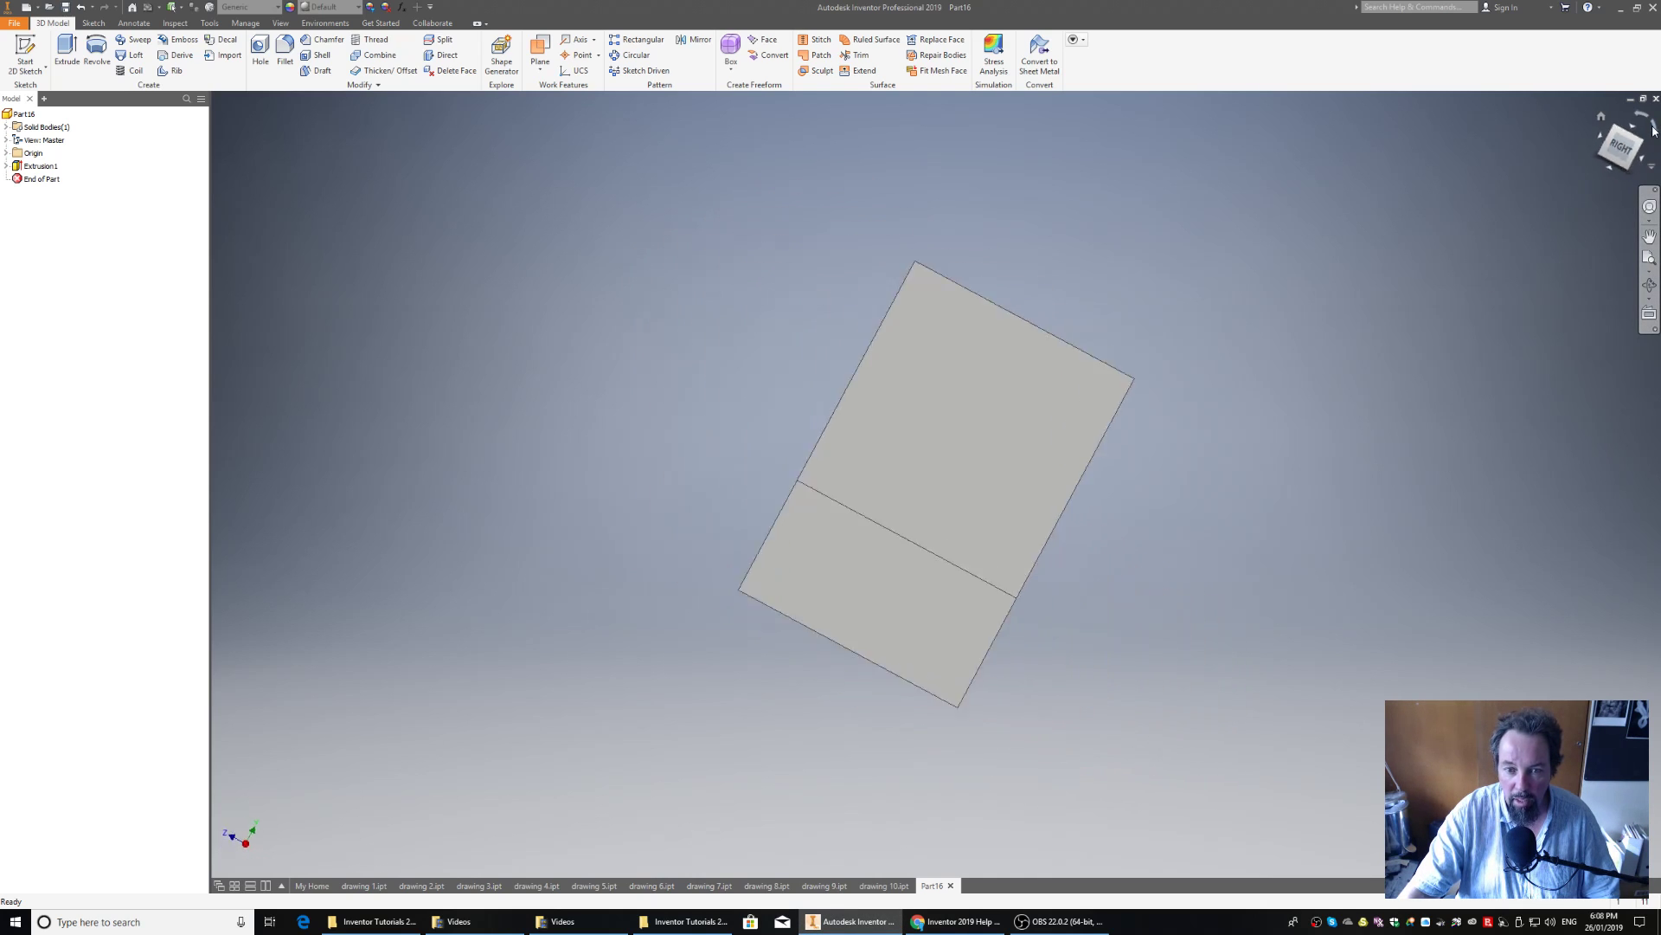
left_click(1607, 138)
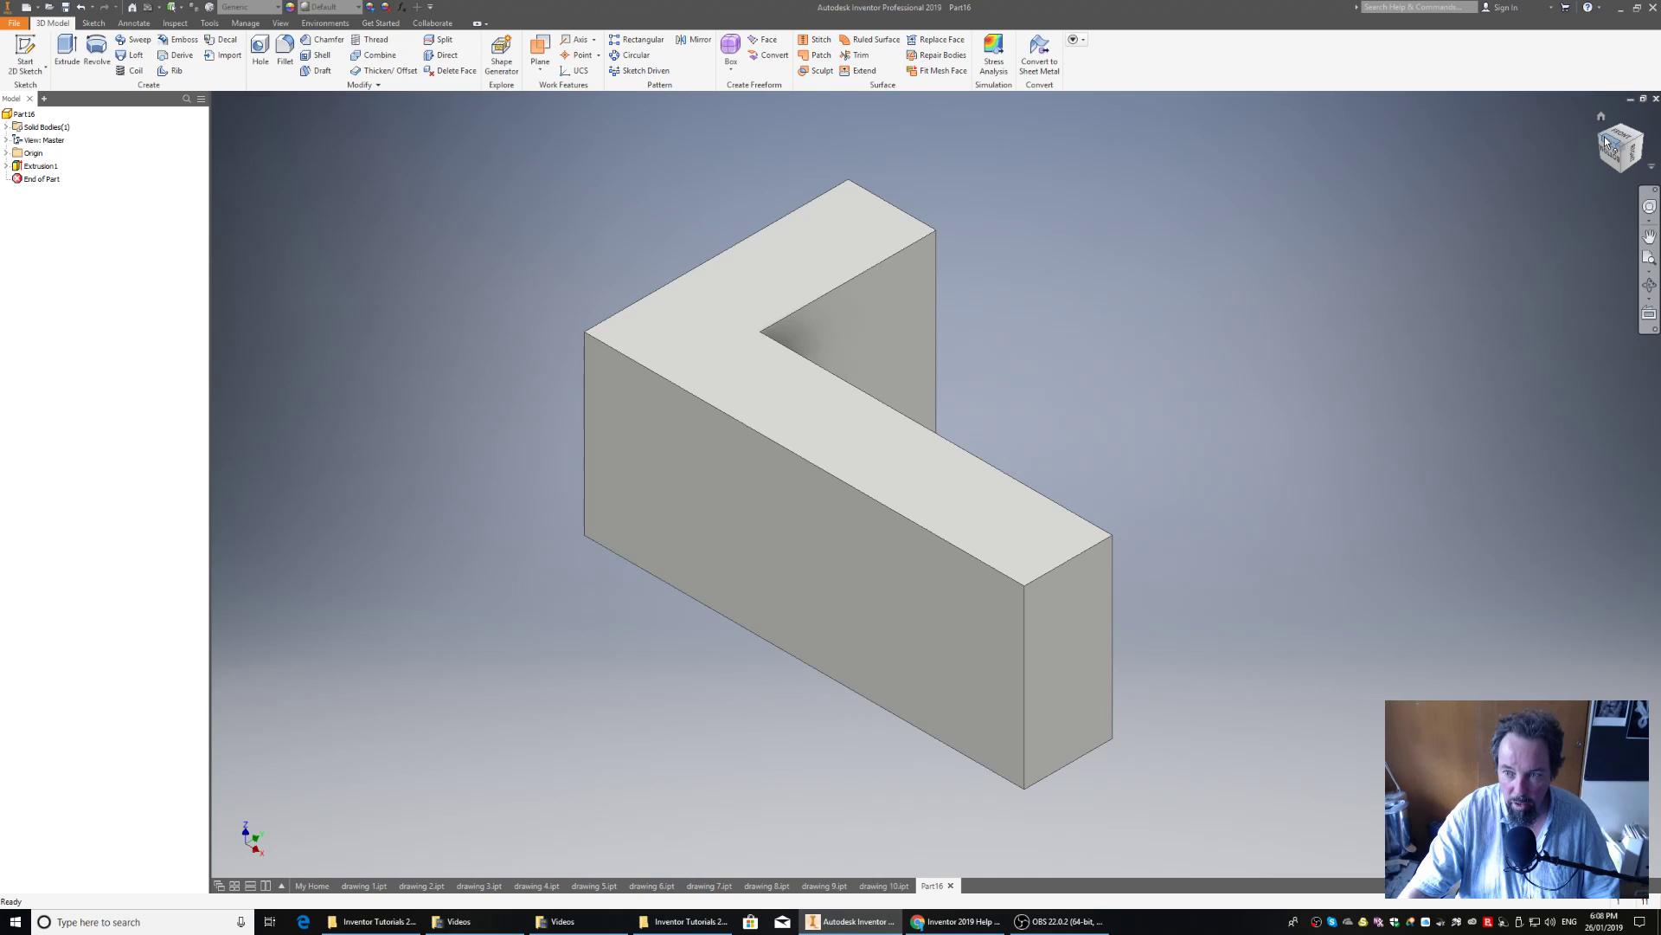
left_click(1601, 142)
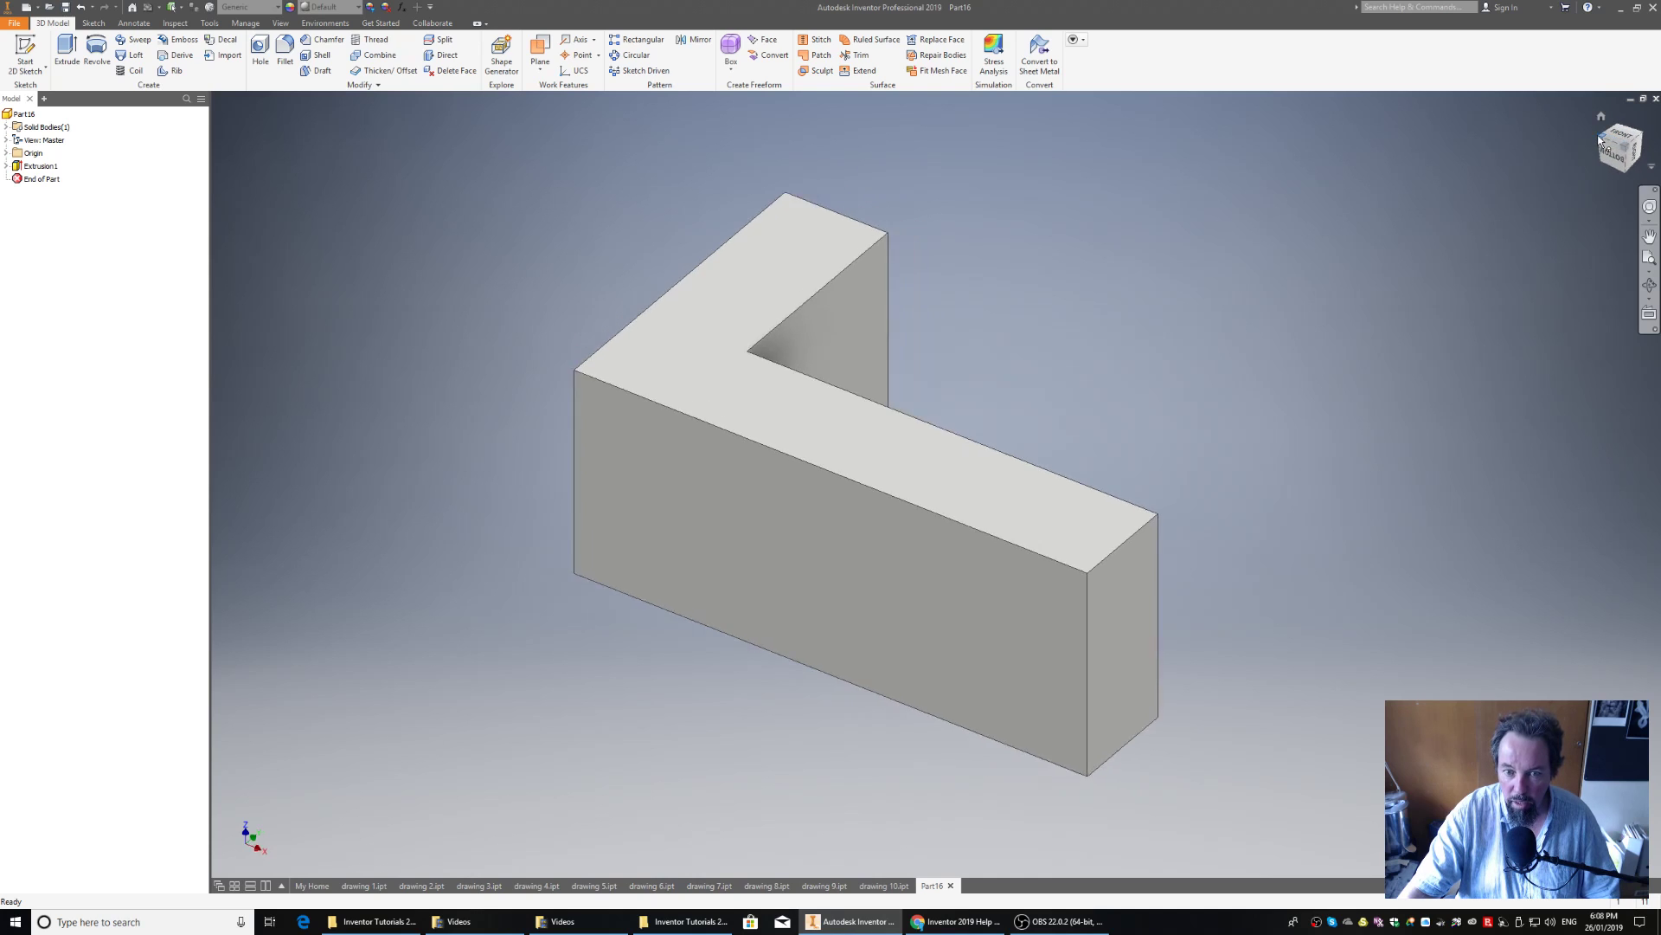
left_click(1600, 142)
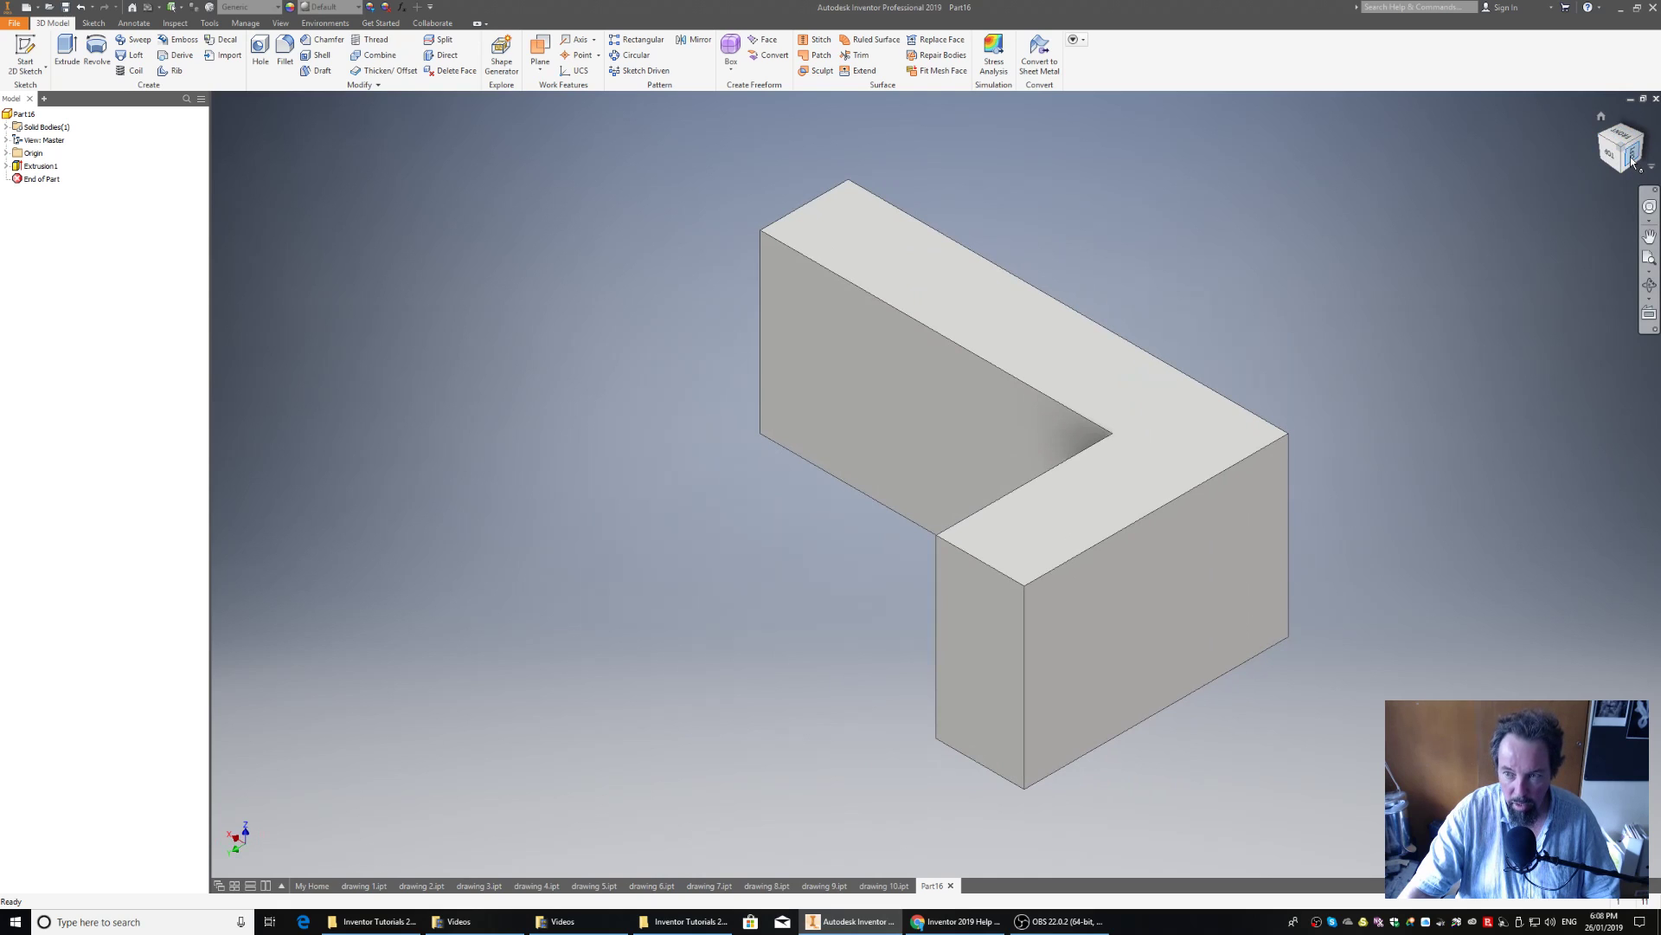
left_click(1639, 135)
left_click(1642, 119)
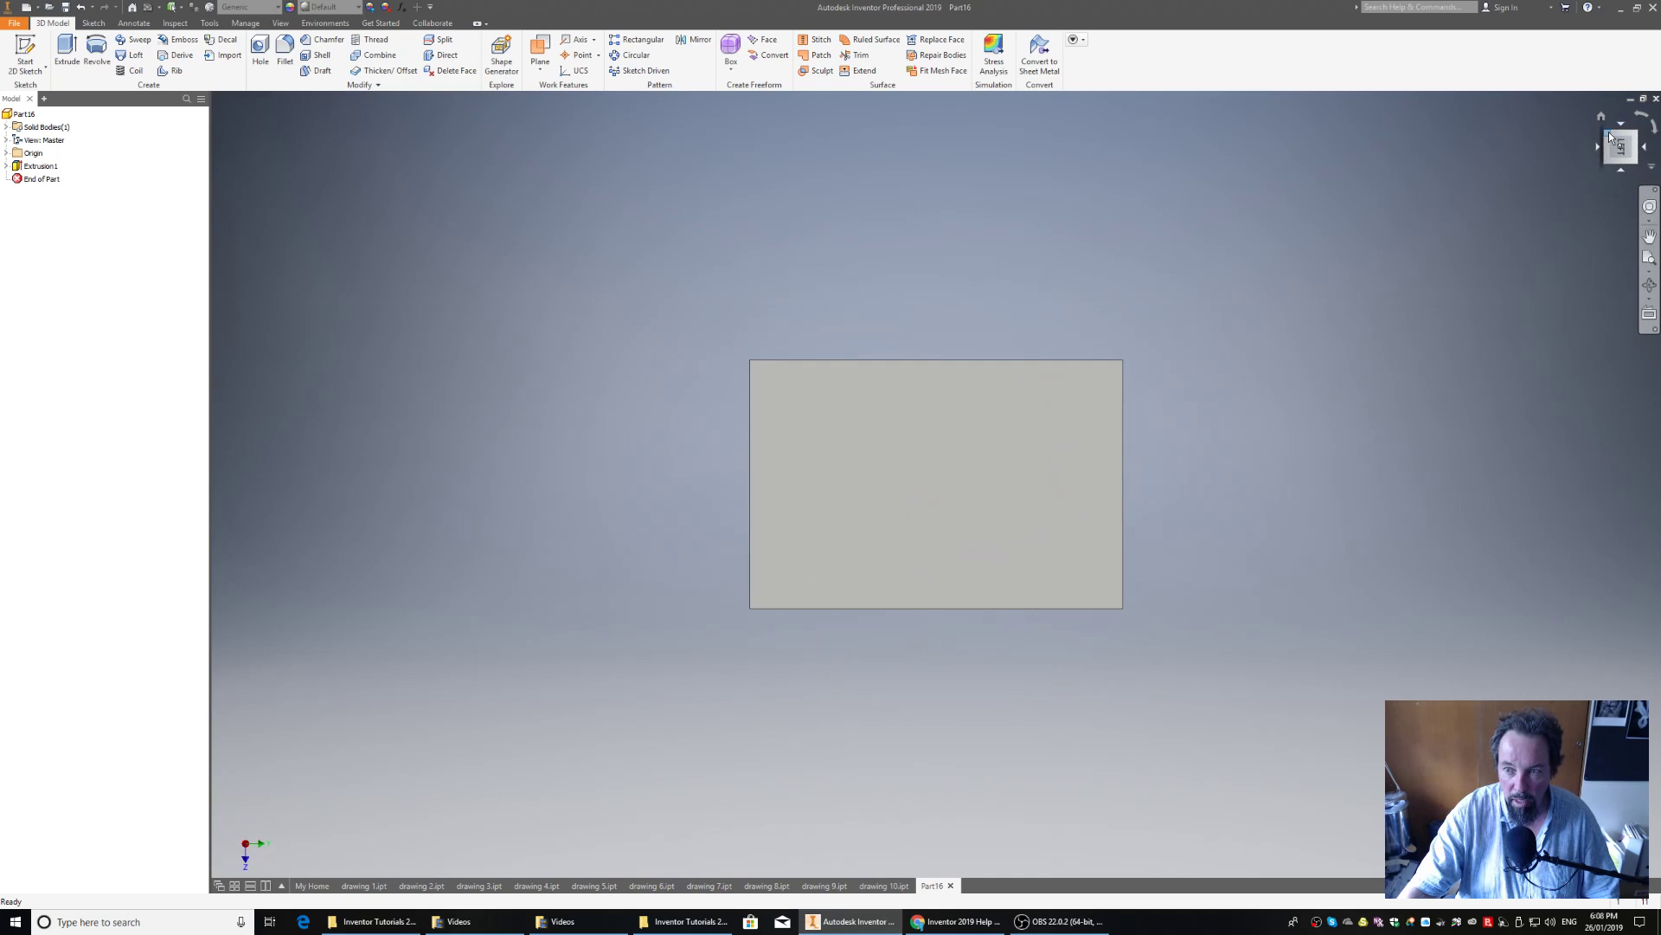
left_click(1606, 136)
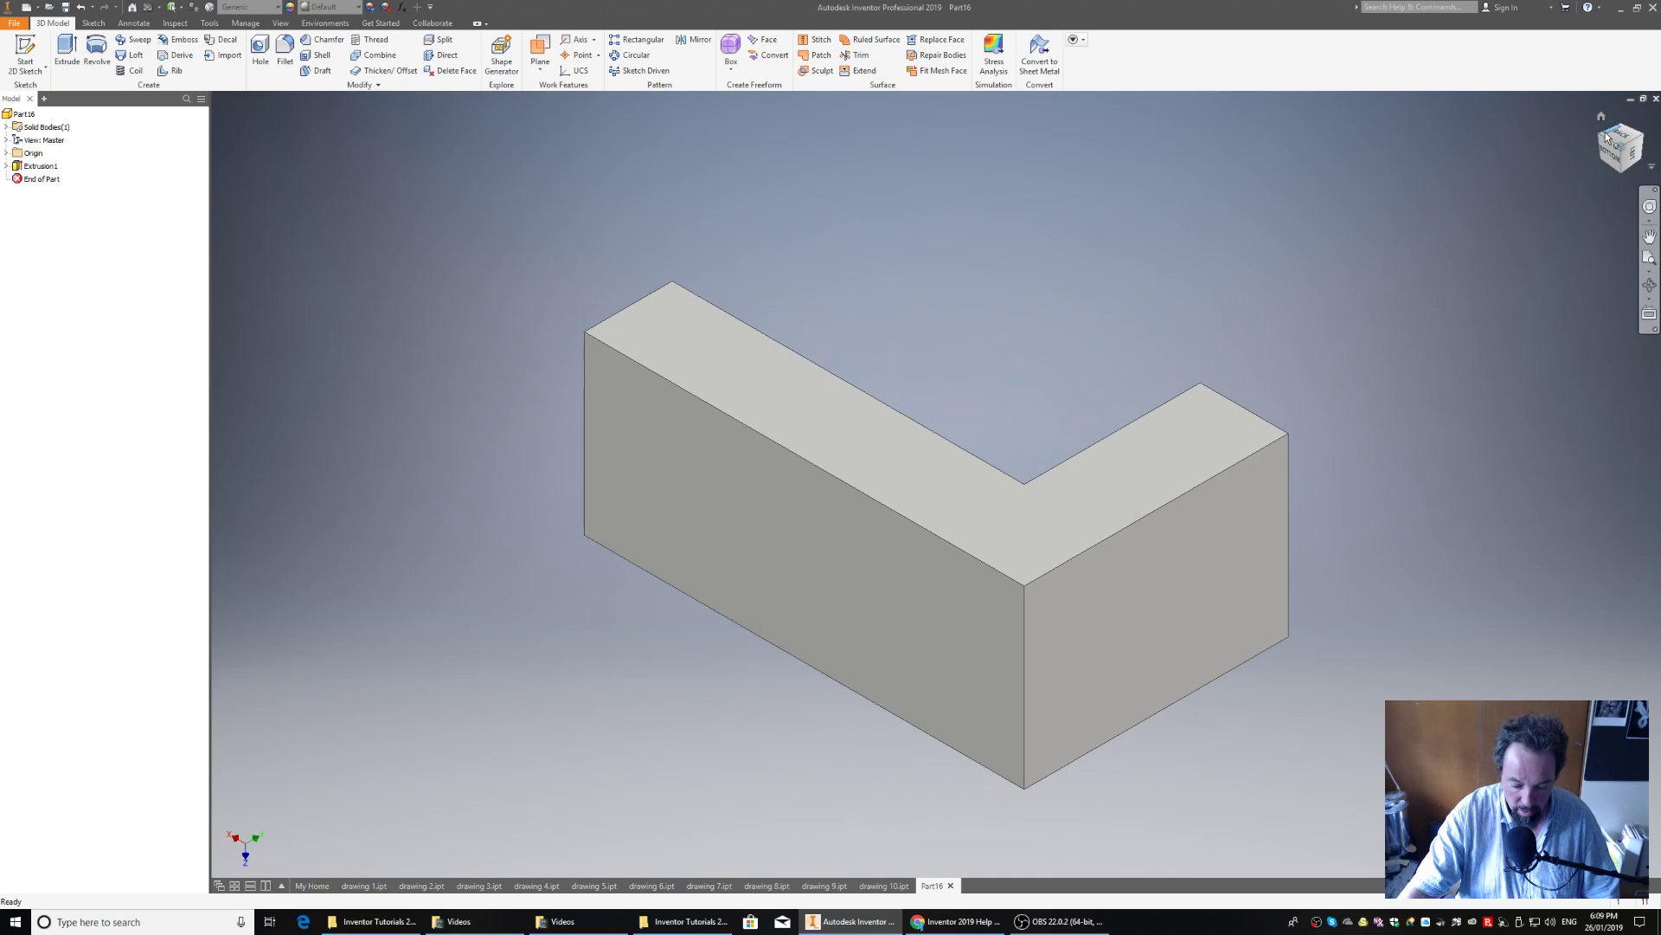
left_click(1645, 141)
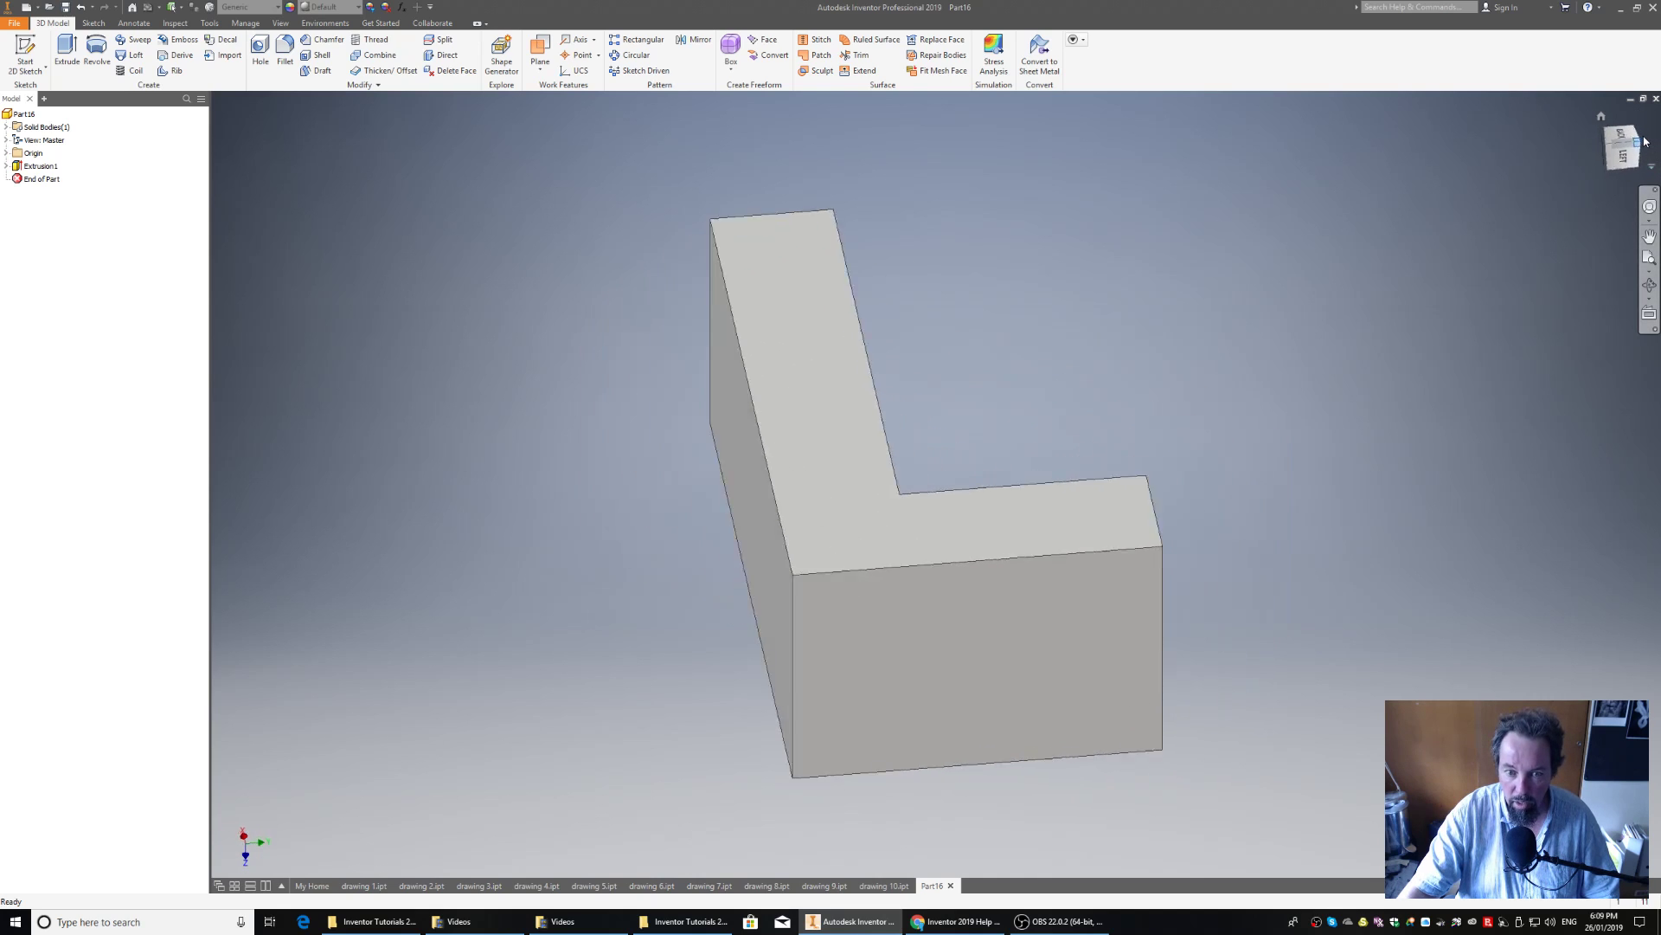
left_click(1642, 141)
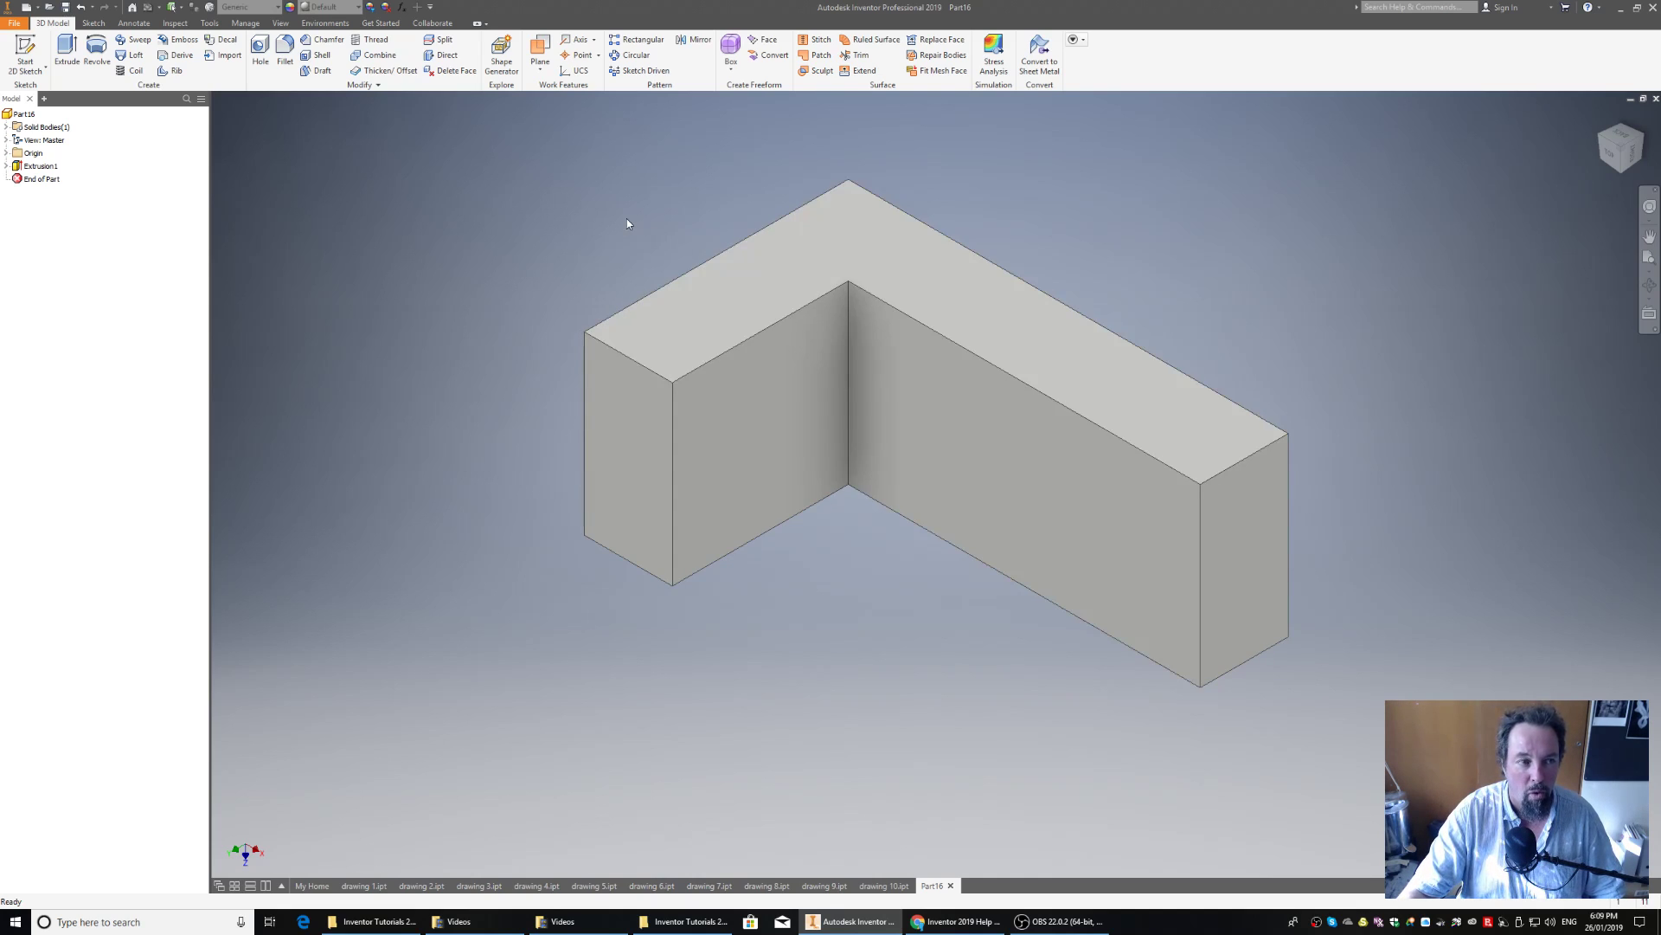
Start a sketch on the inner face of the long leg and project the face's outline into it
left_click(26, 54)
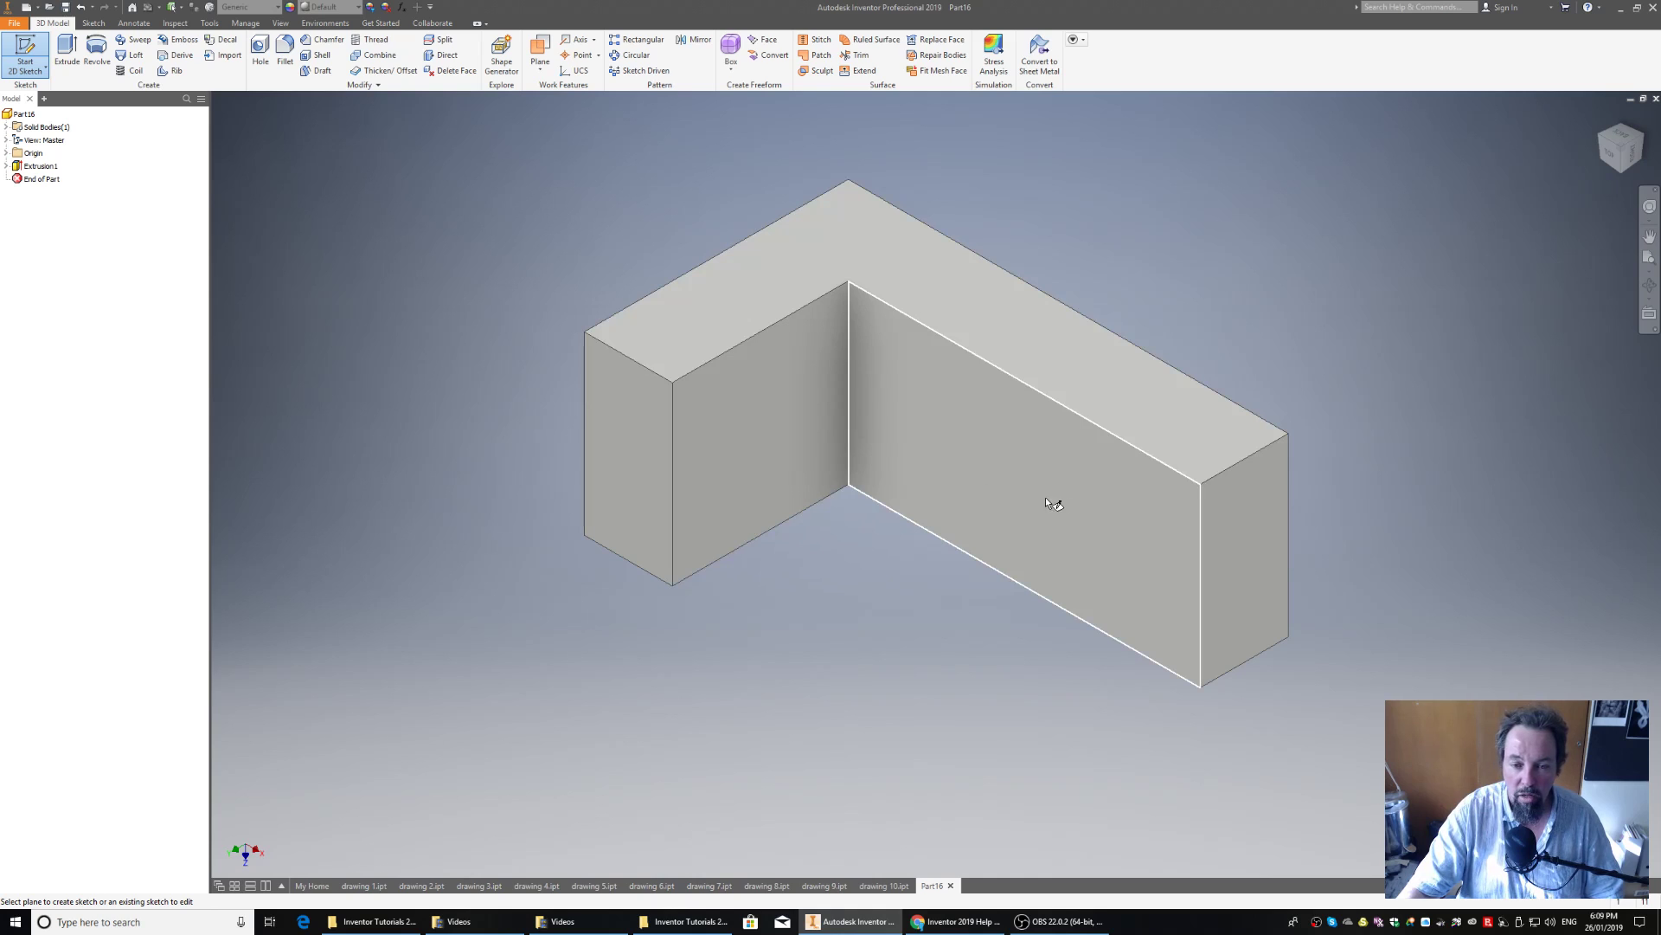
left_click(1133, 544)
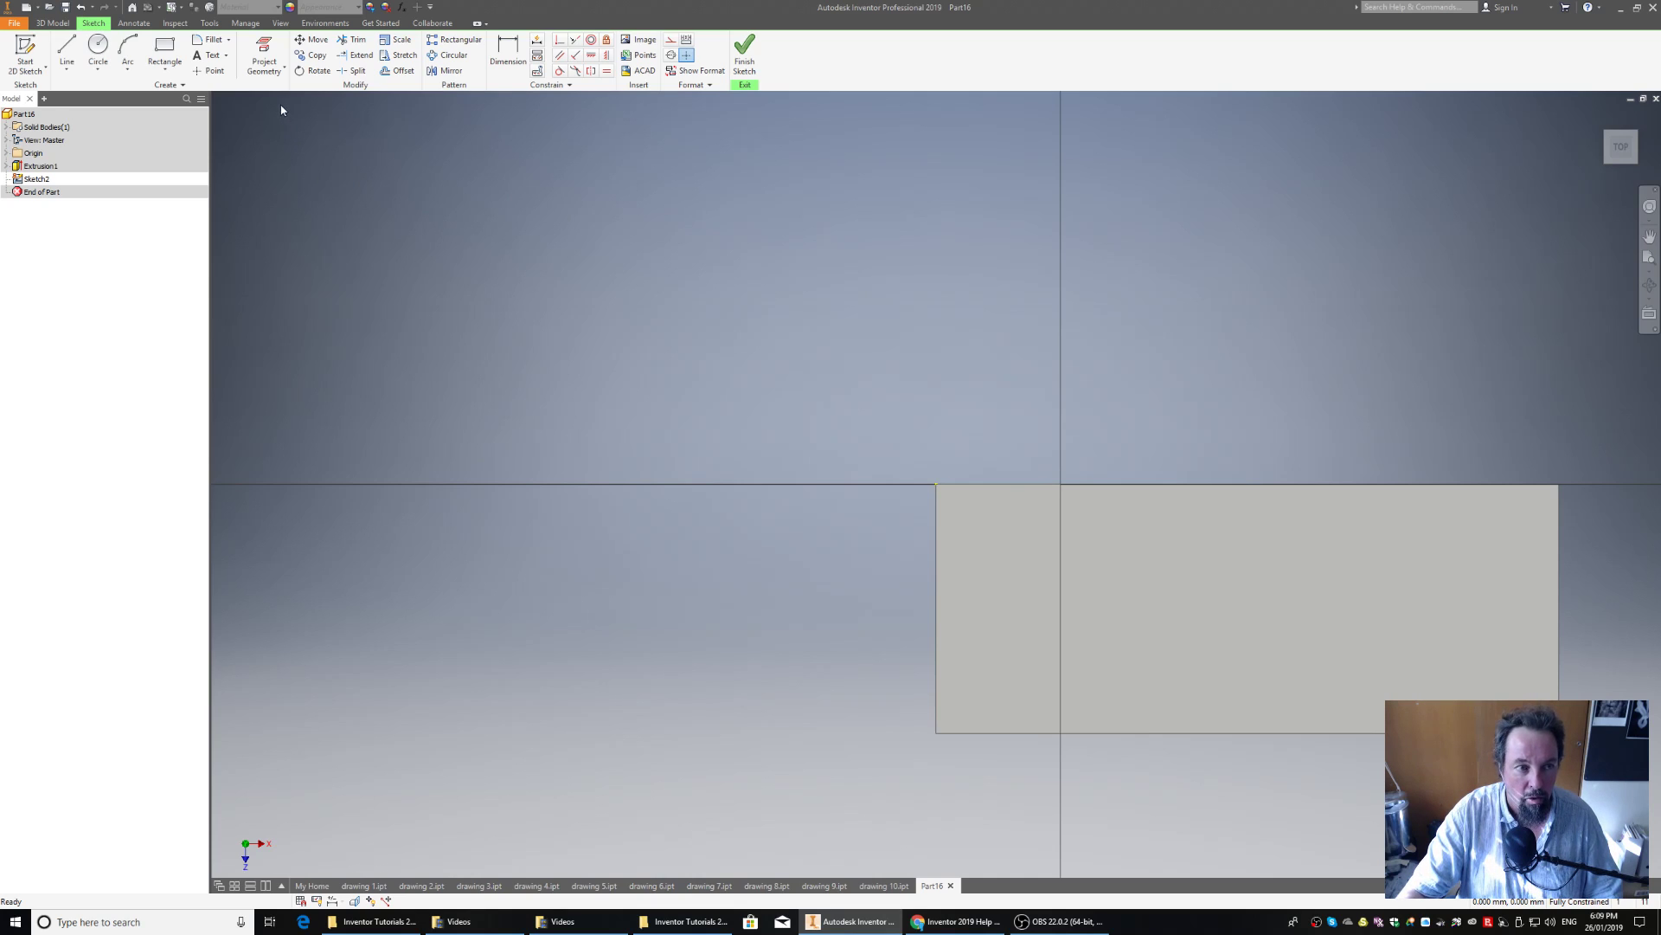
left_click(267, 46)
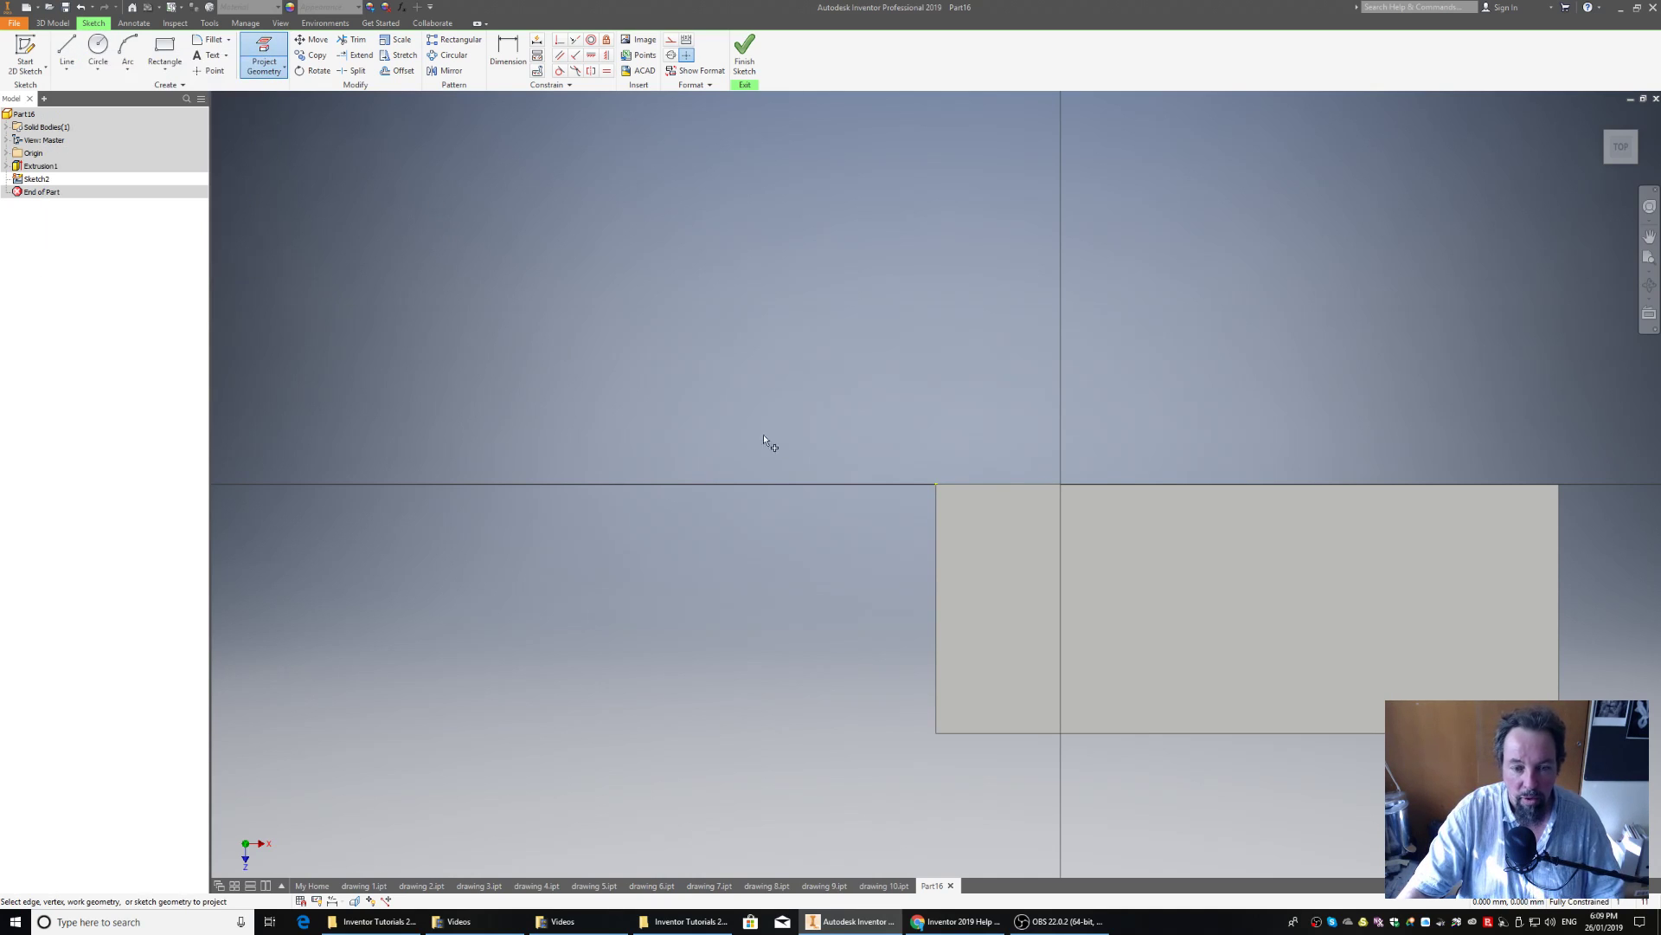
left_click(1365, 621)
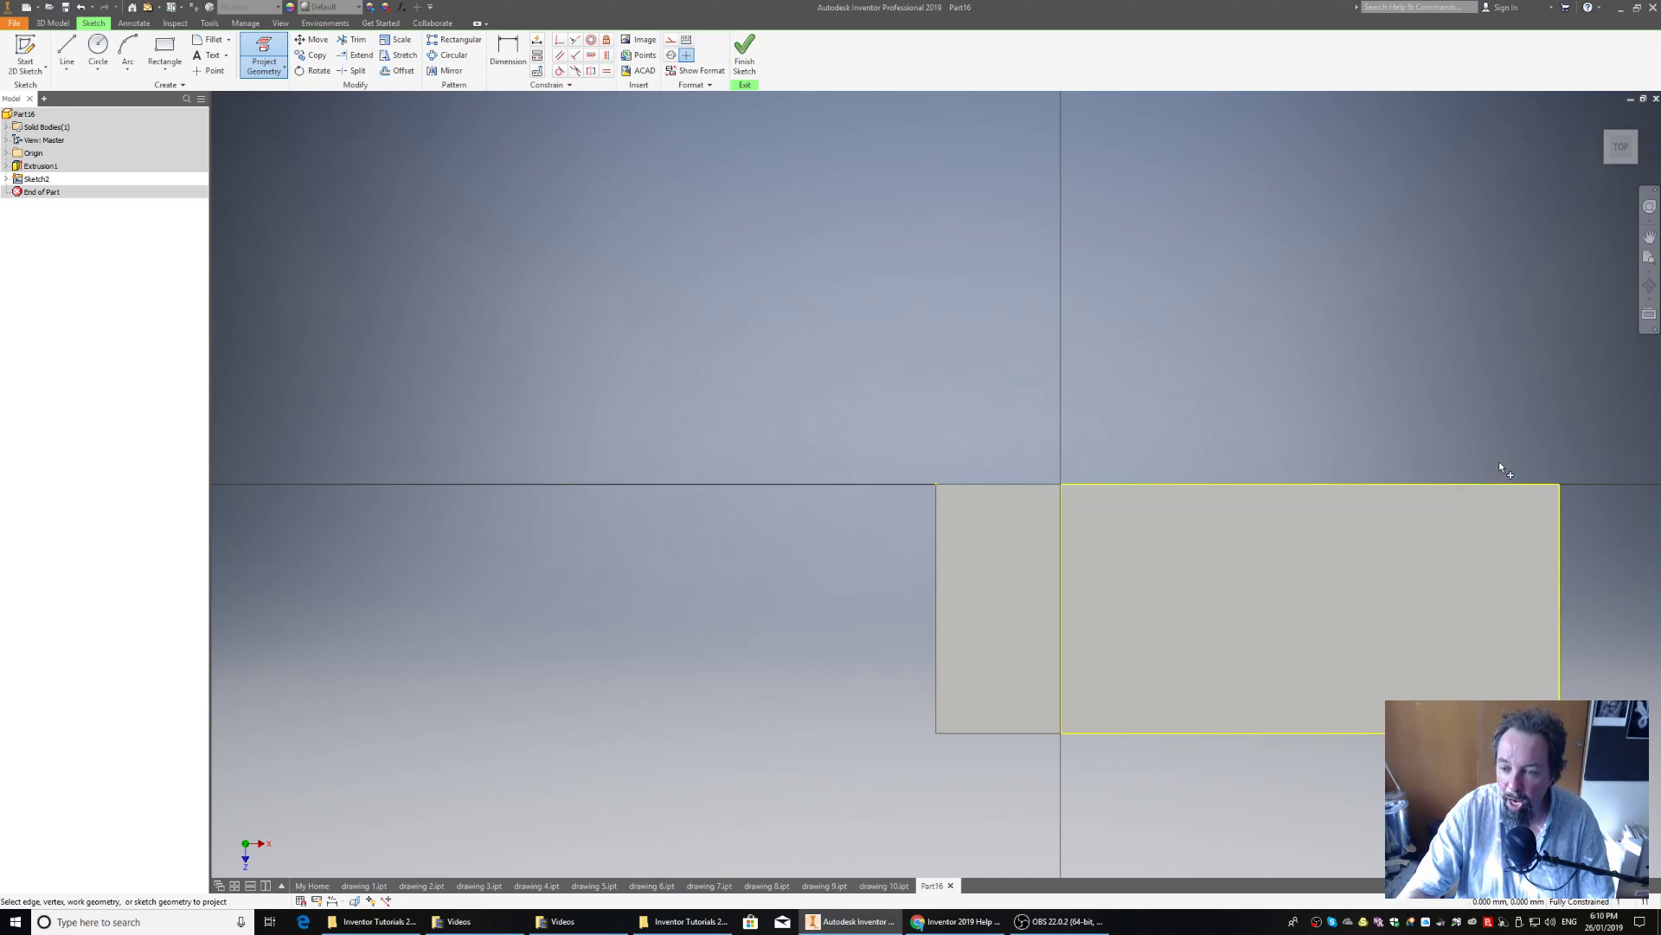
left_click(1637, 135)
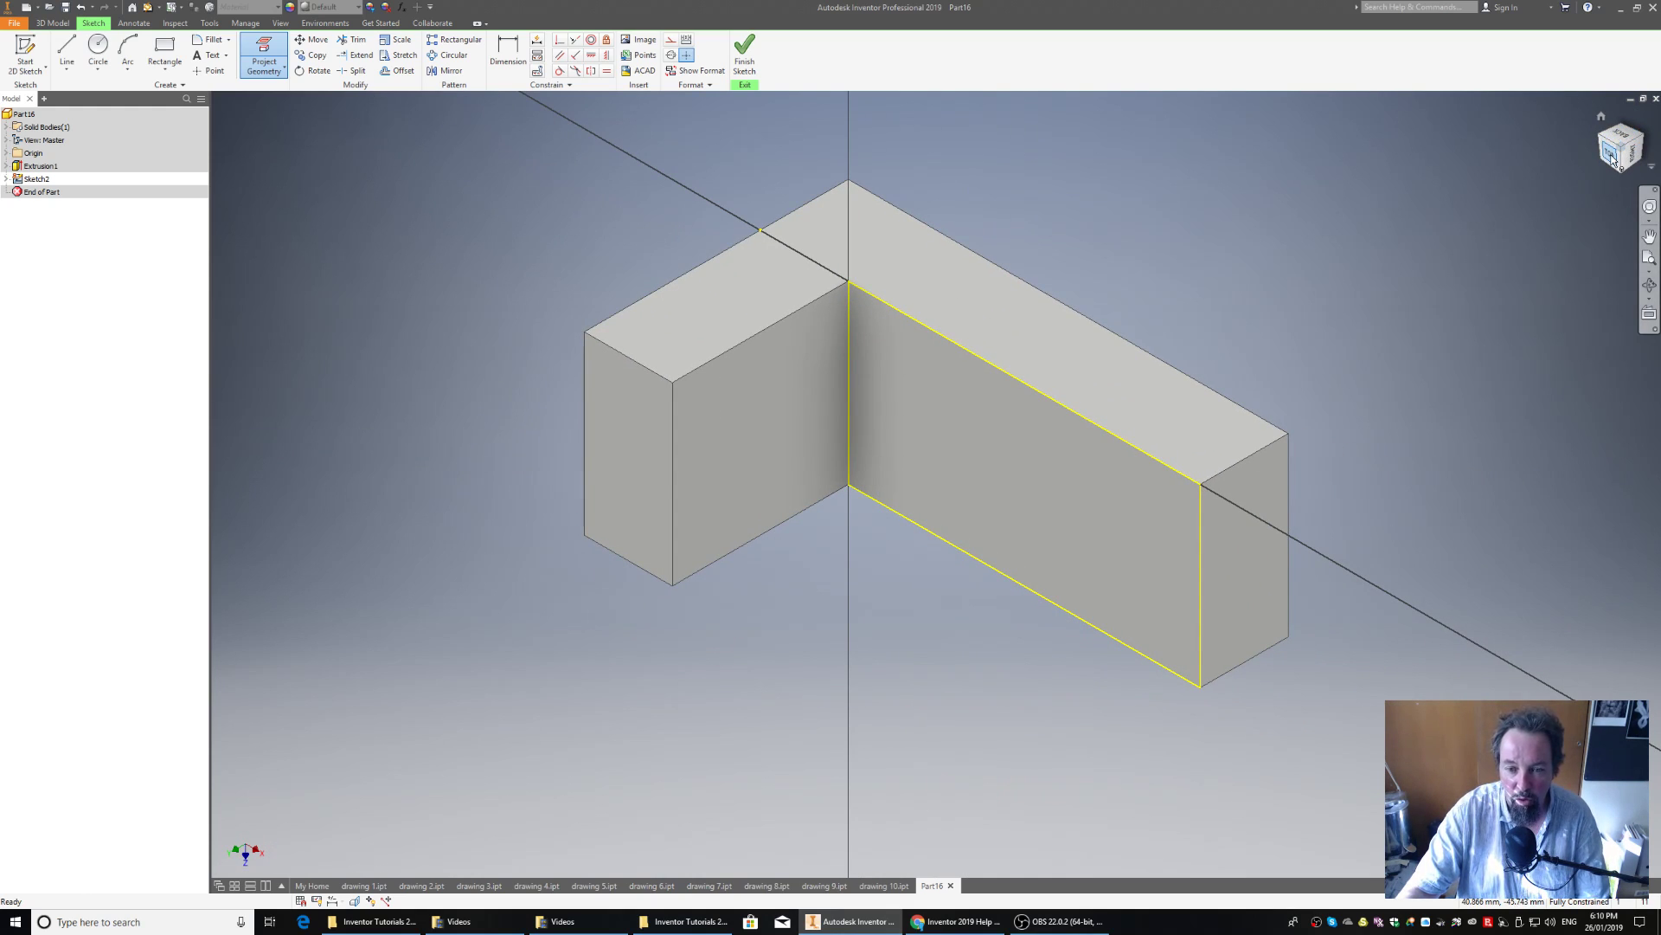
left_click(1613, 159)
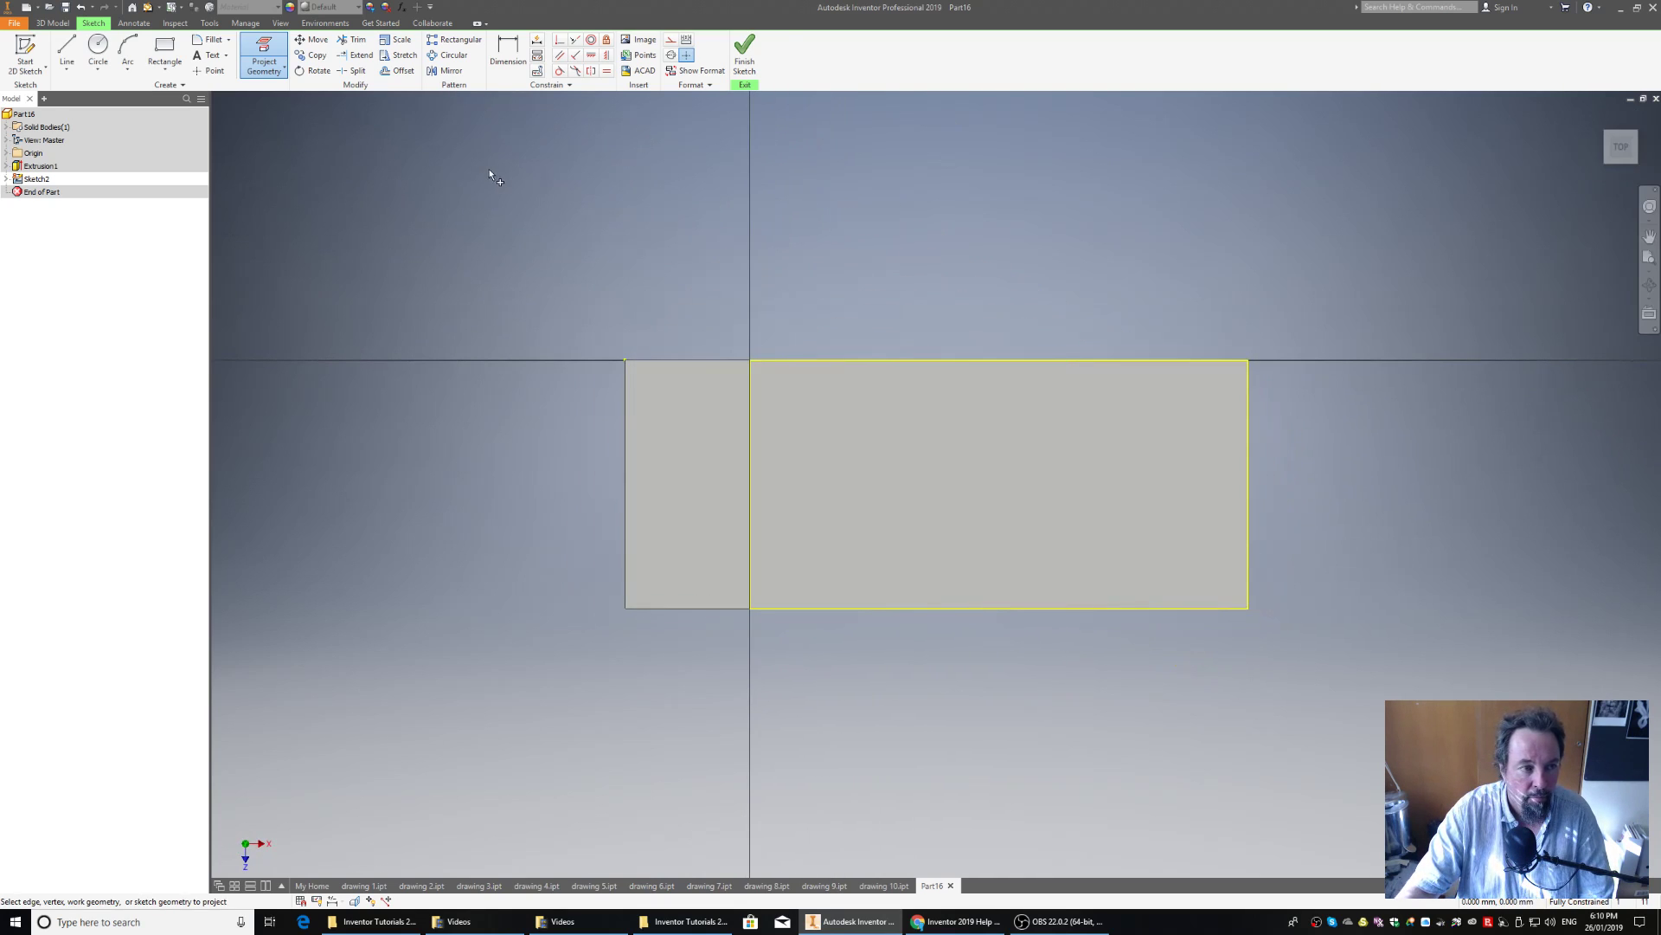
Sketch a rectangle about 18 mm by 10 mm inward from the projected face's upper outer corner
left_click(164, 50)
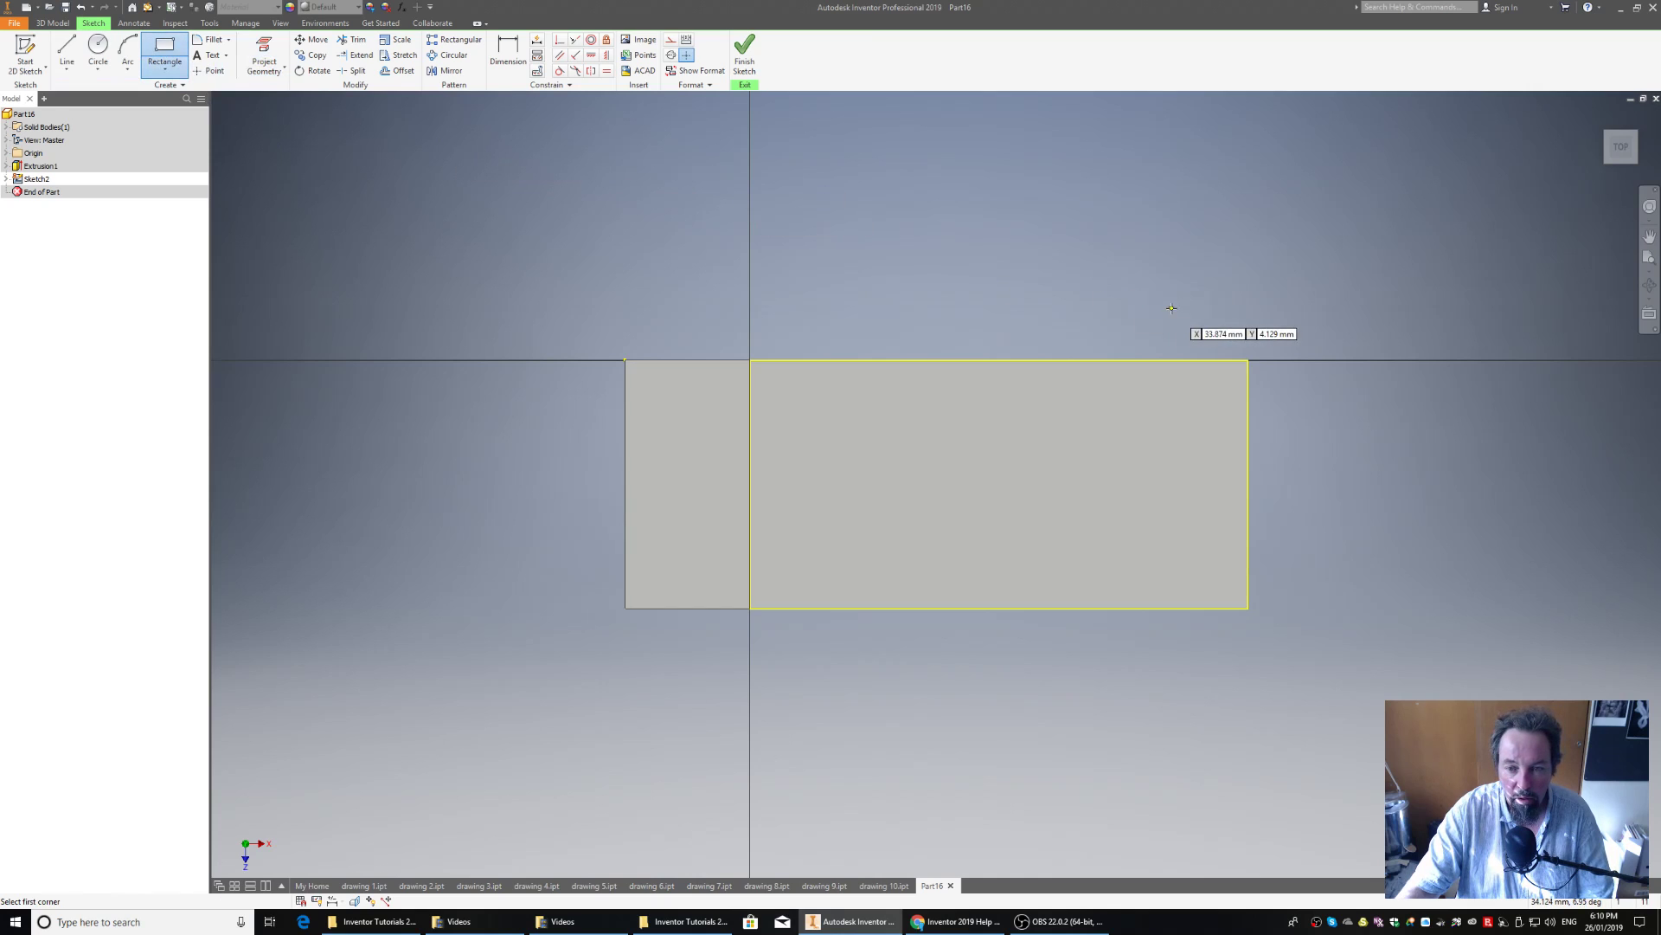
left_click(1248, 359)
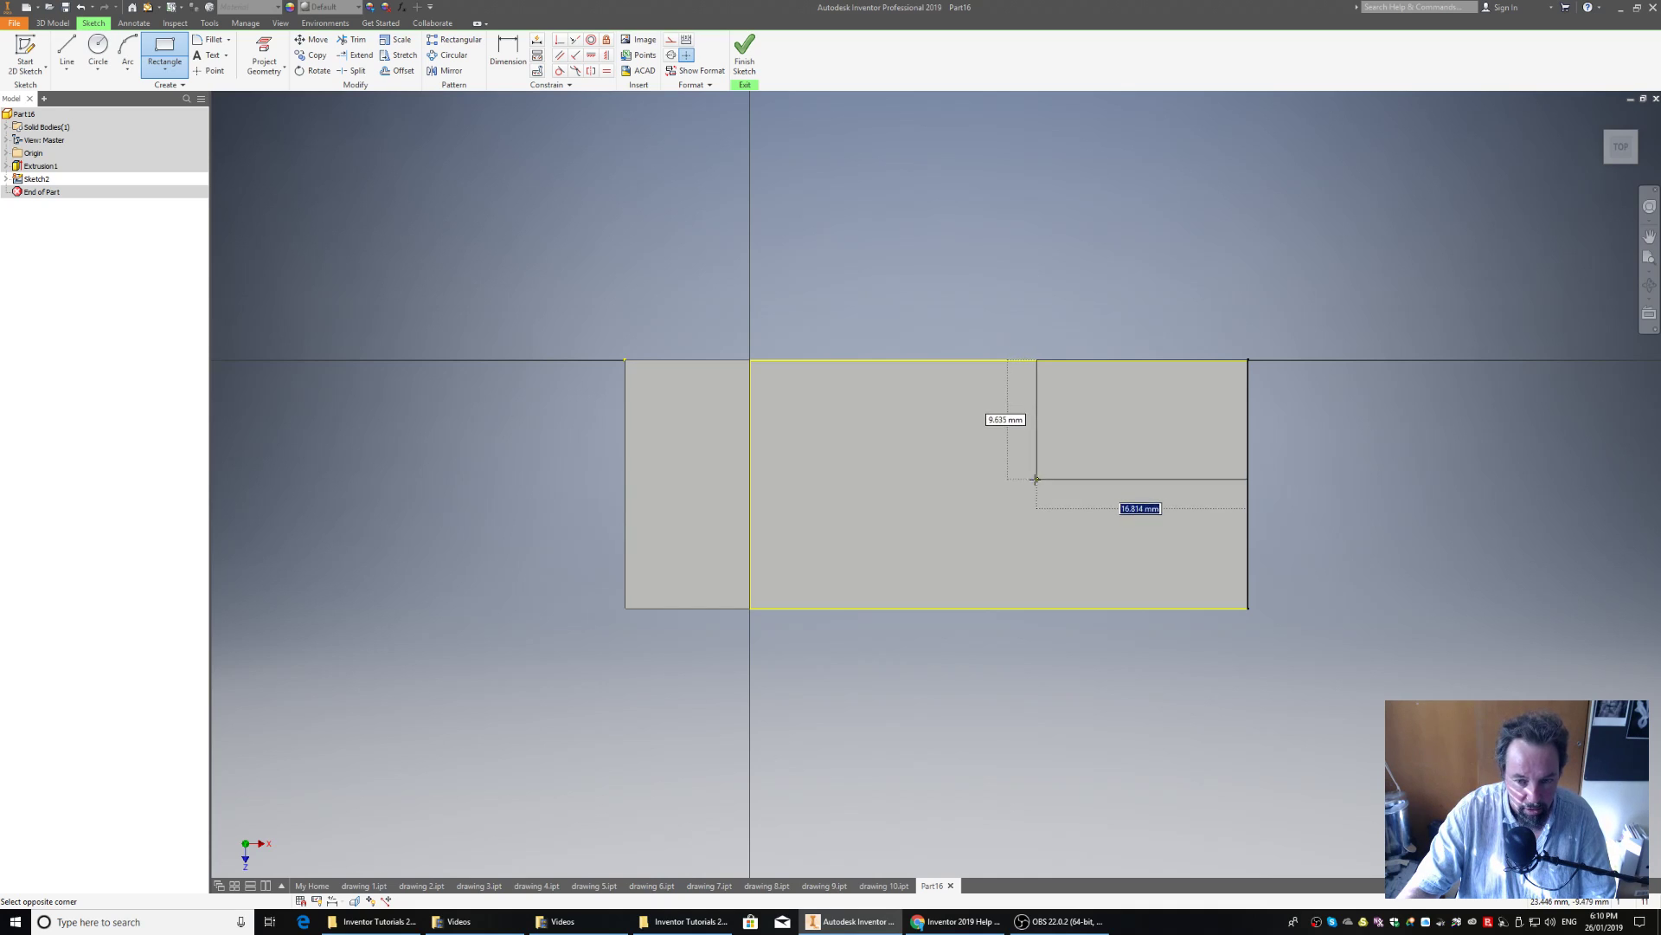
left_click(1025, 484)
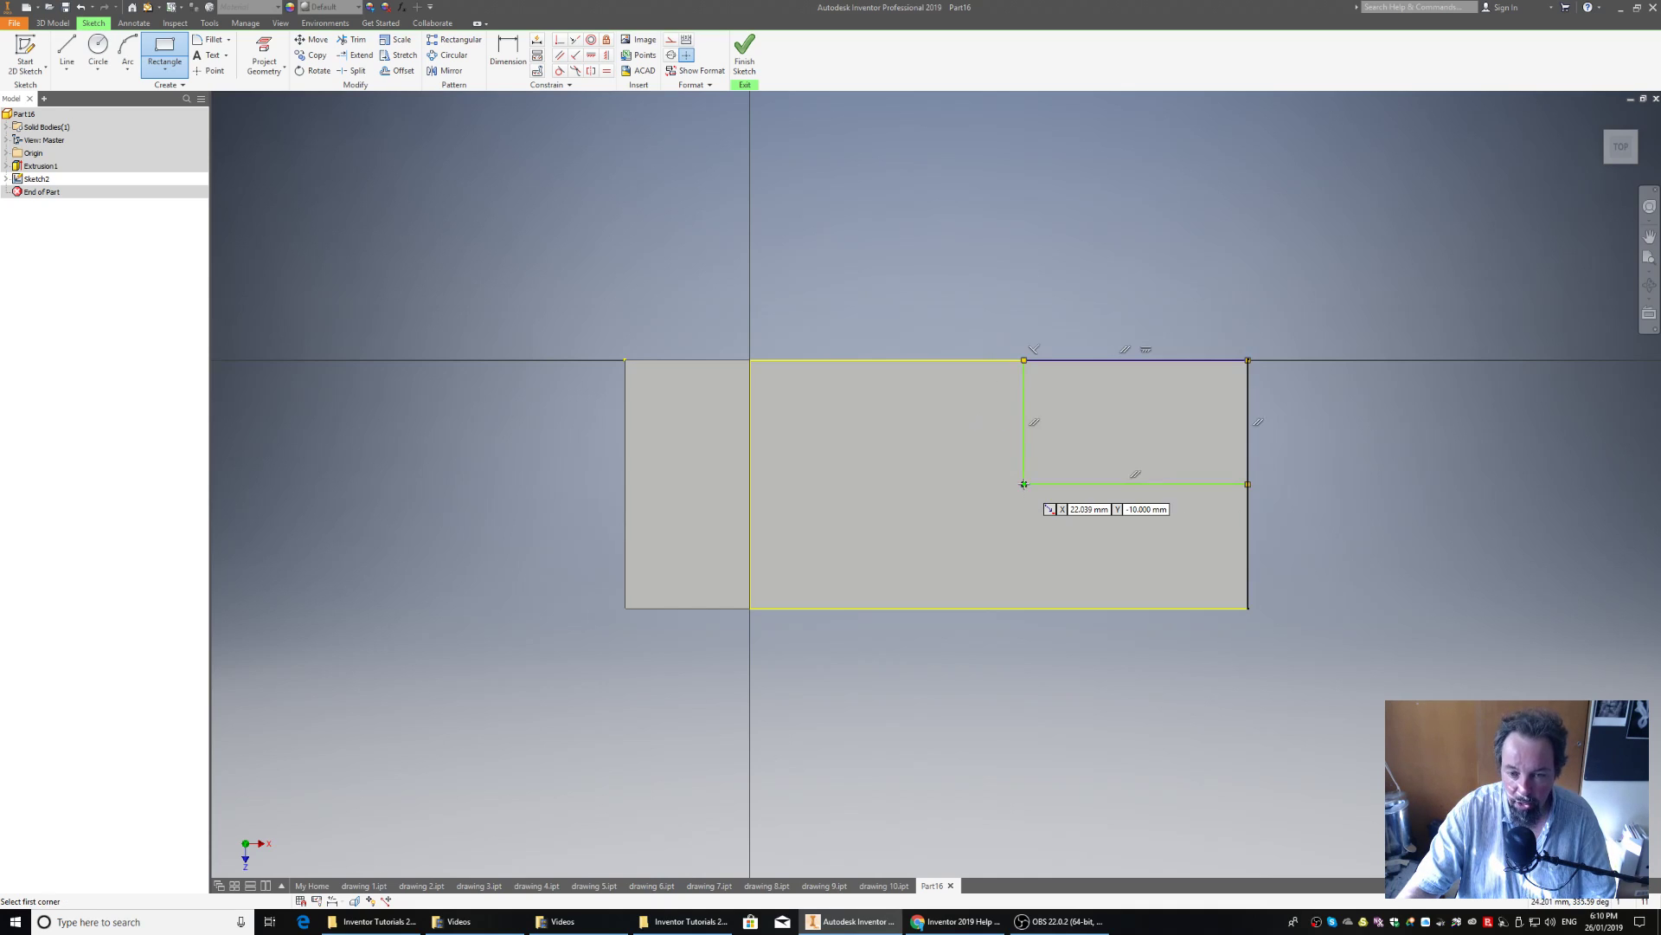
right_click(1039, 264)
left_click(1076, 268)
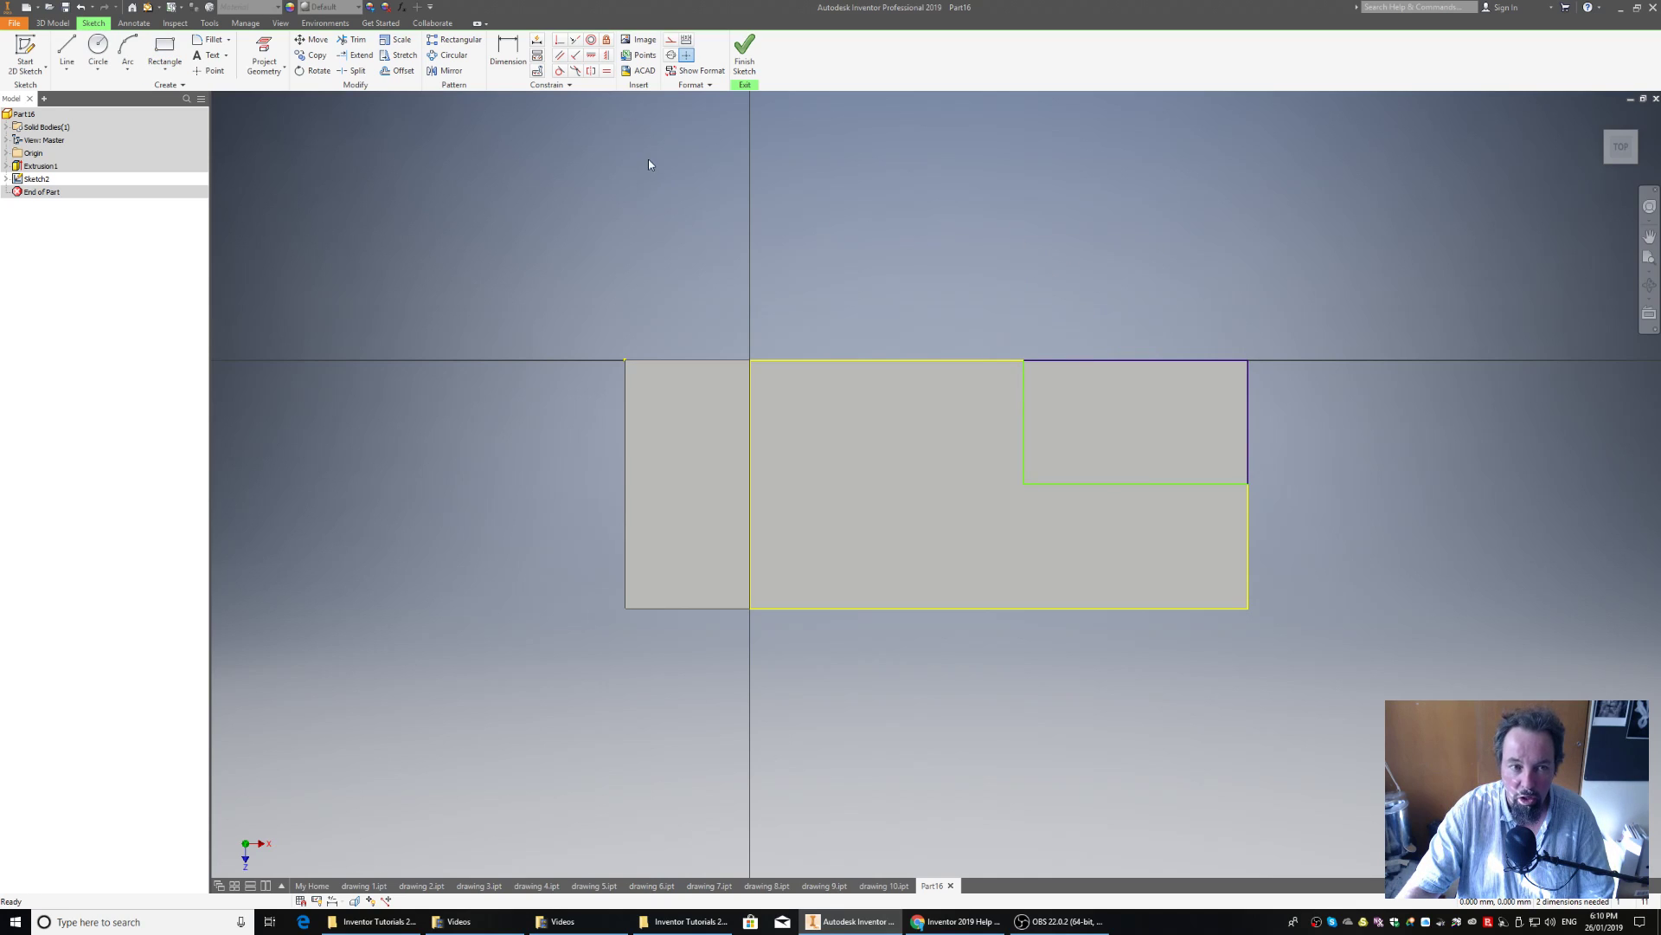
Dimension the rectangle's width between its two vertical edges as 20 mm
left_click(508, 50)
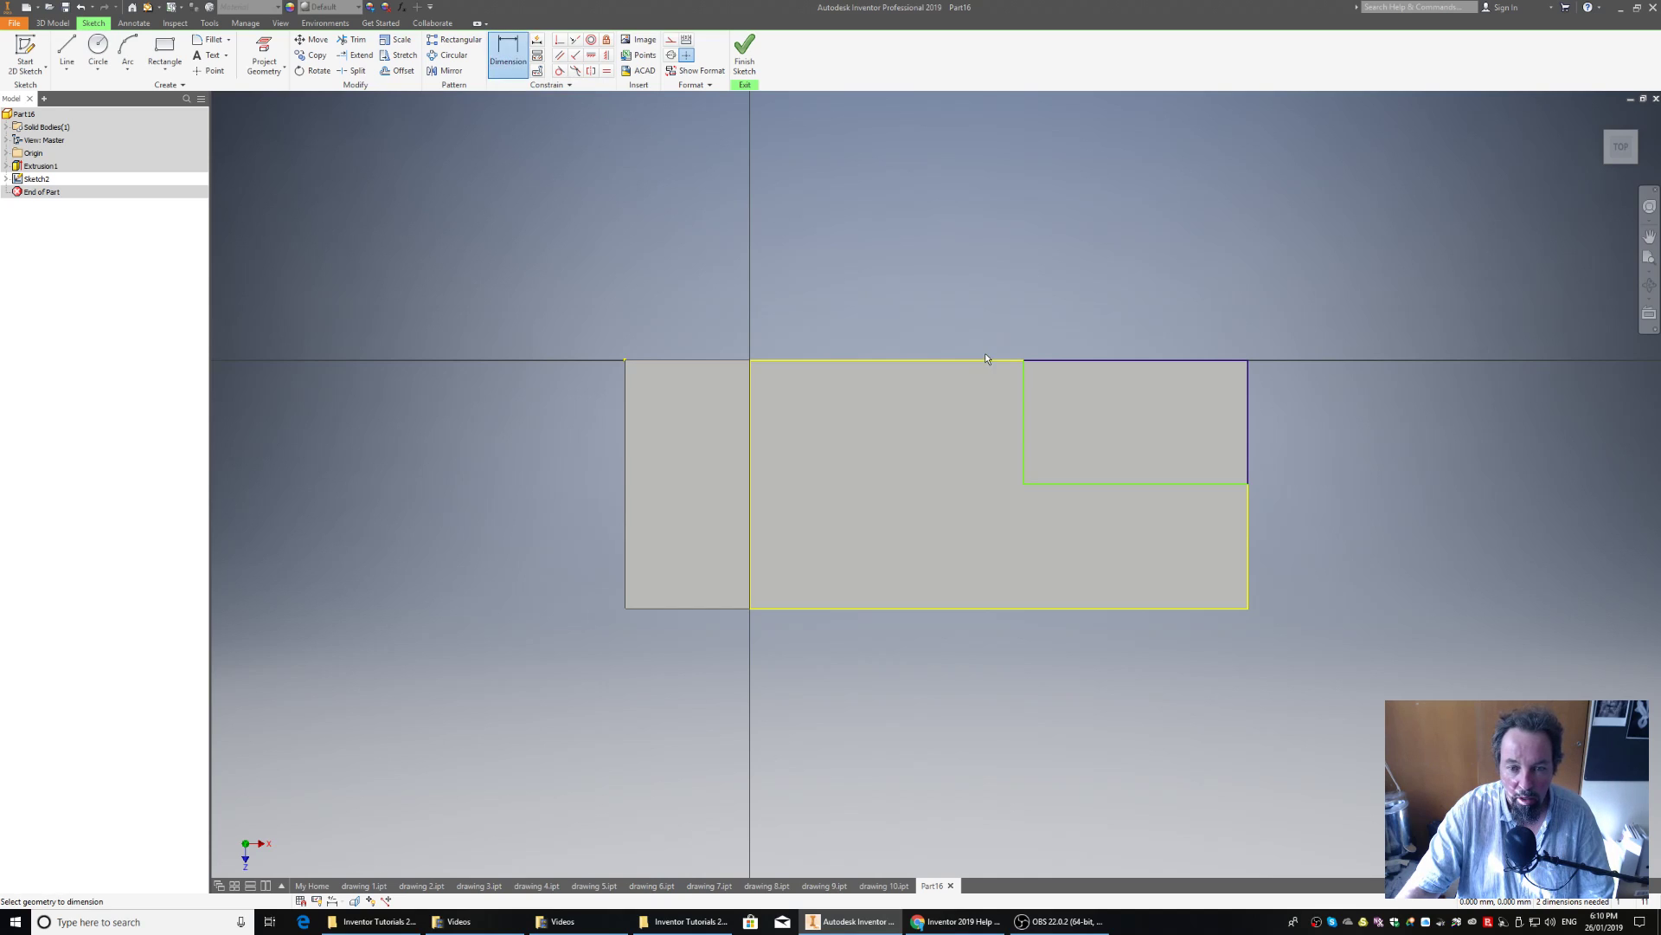
left_click(1027, 425)
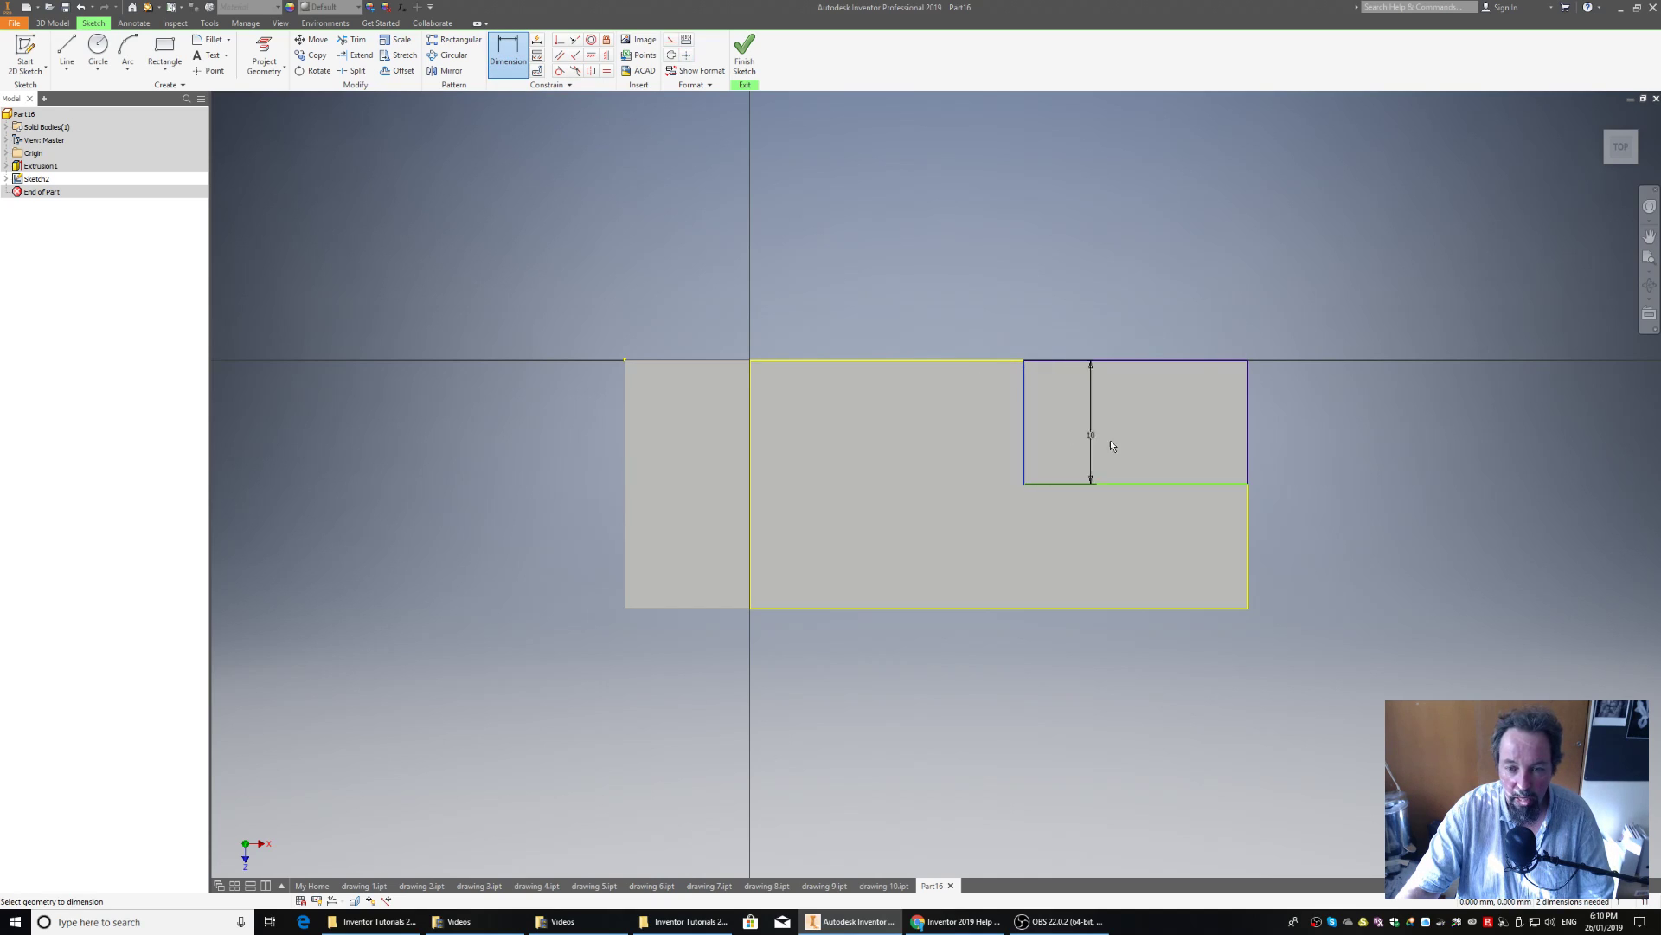
left_click(1248, 443)
left_click(1166, 243)
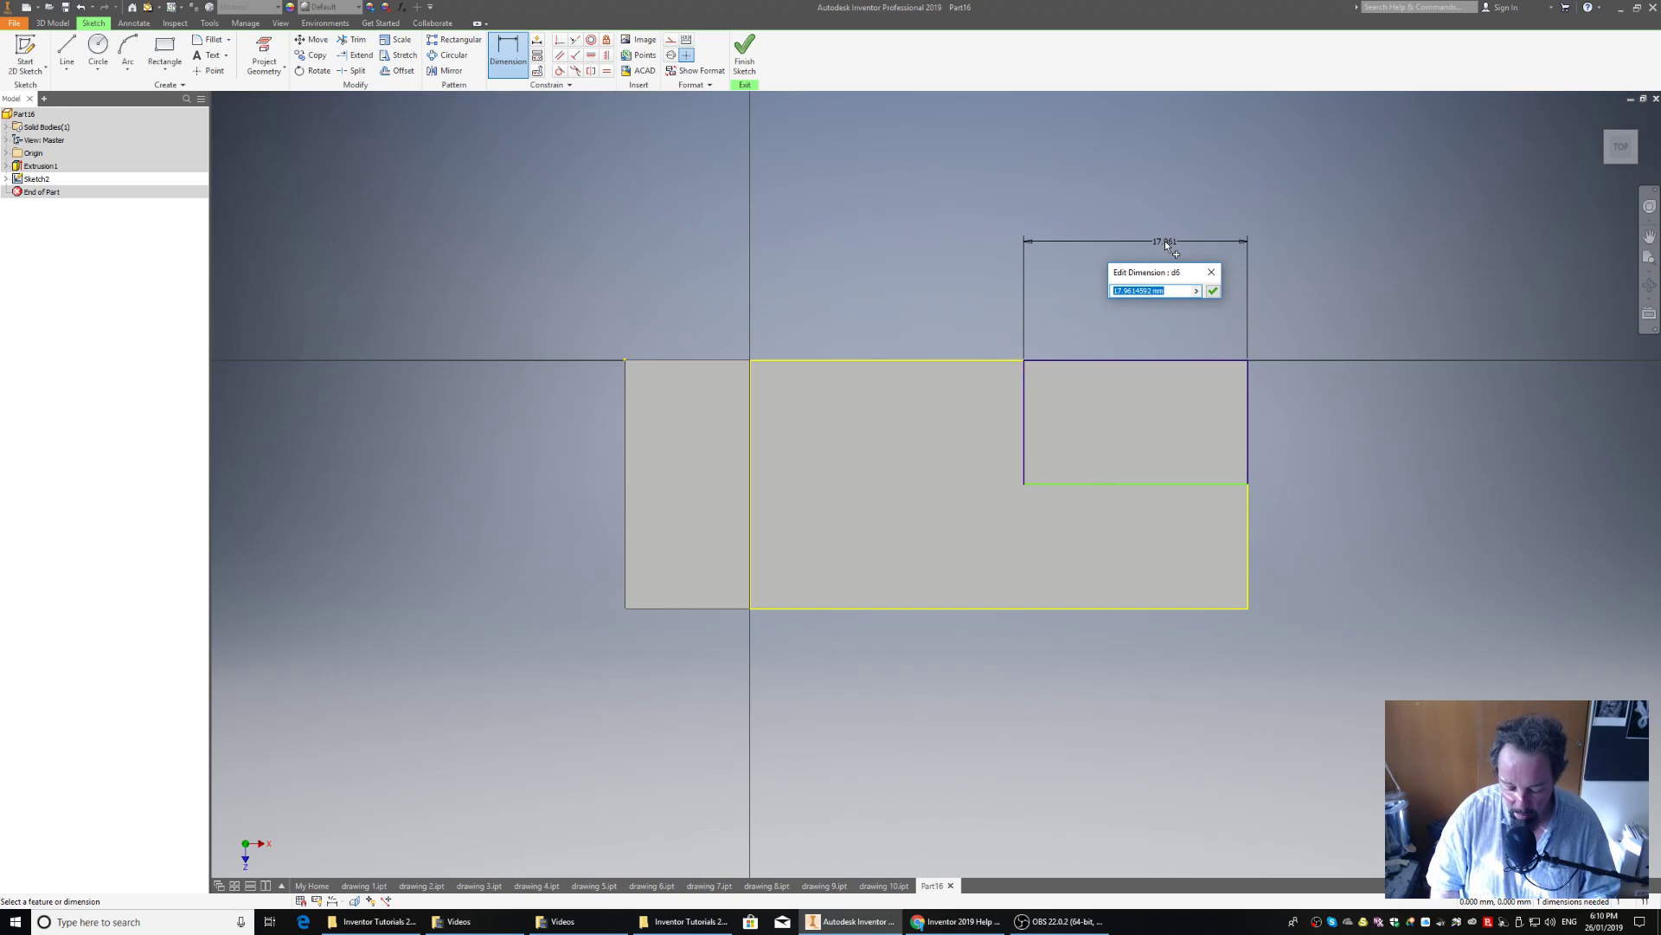
type("20")
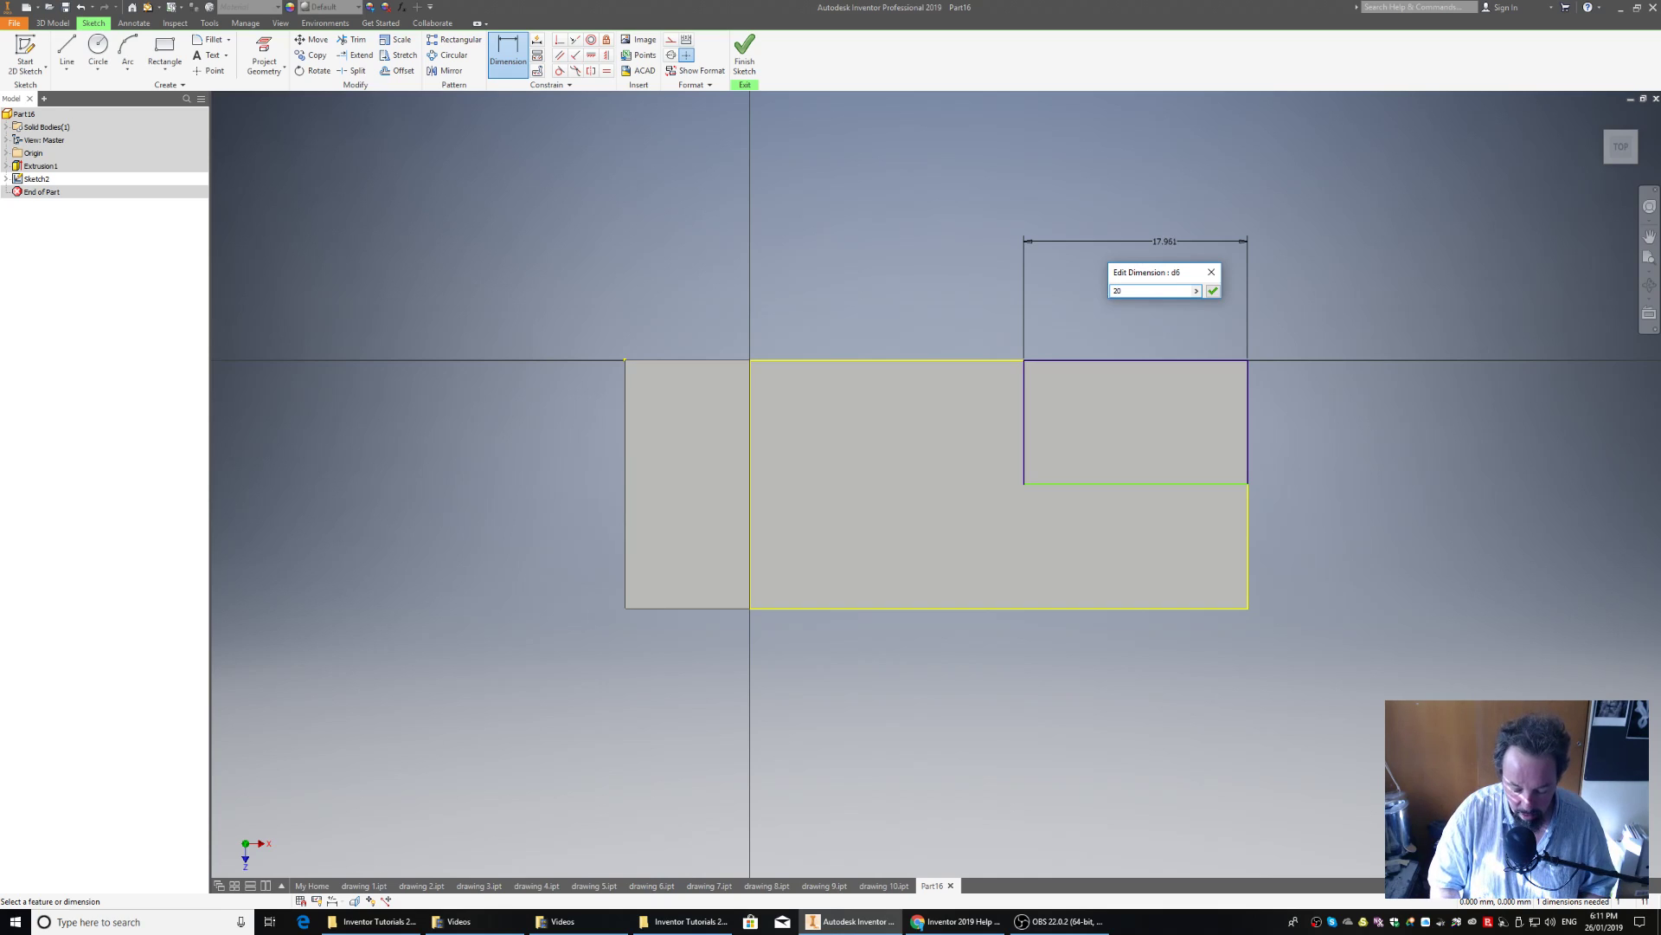
key("Return")
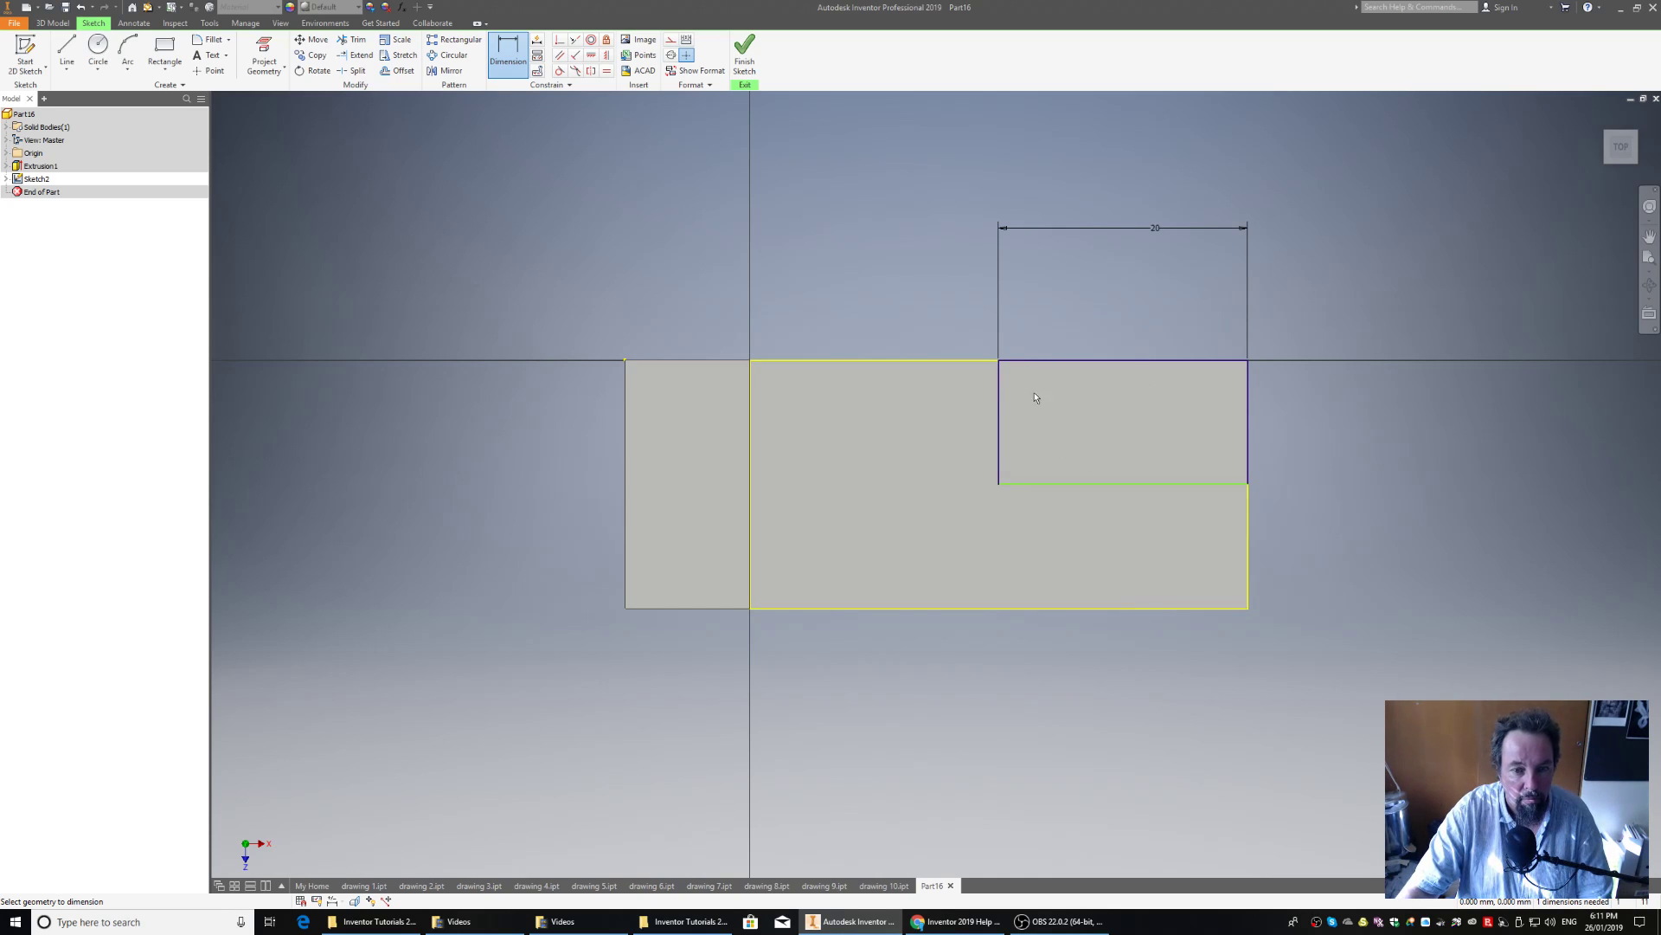
Dimension the gap between the rectangle's lower edge and the face's bottom edge as 10 mm, and finish the sketch
left_click(1129, 484)
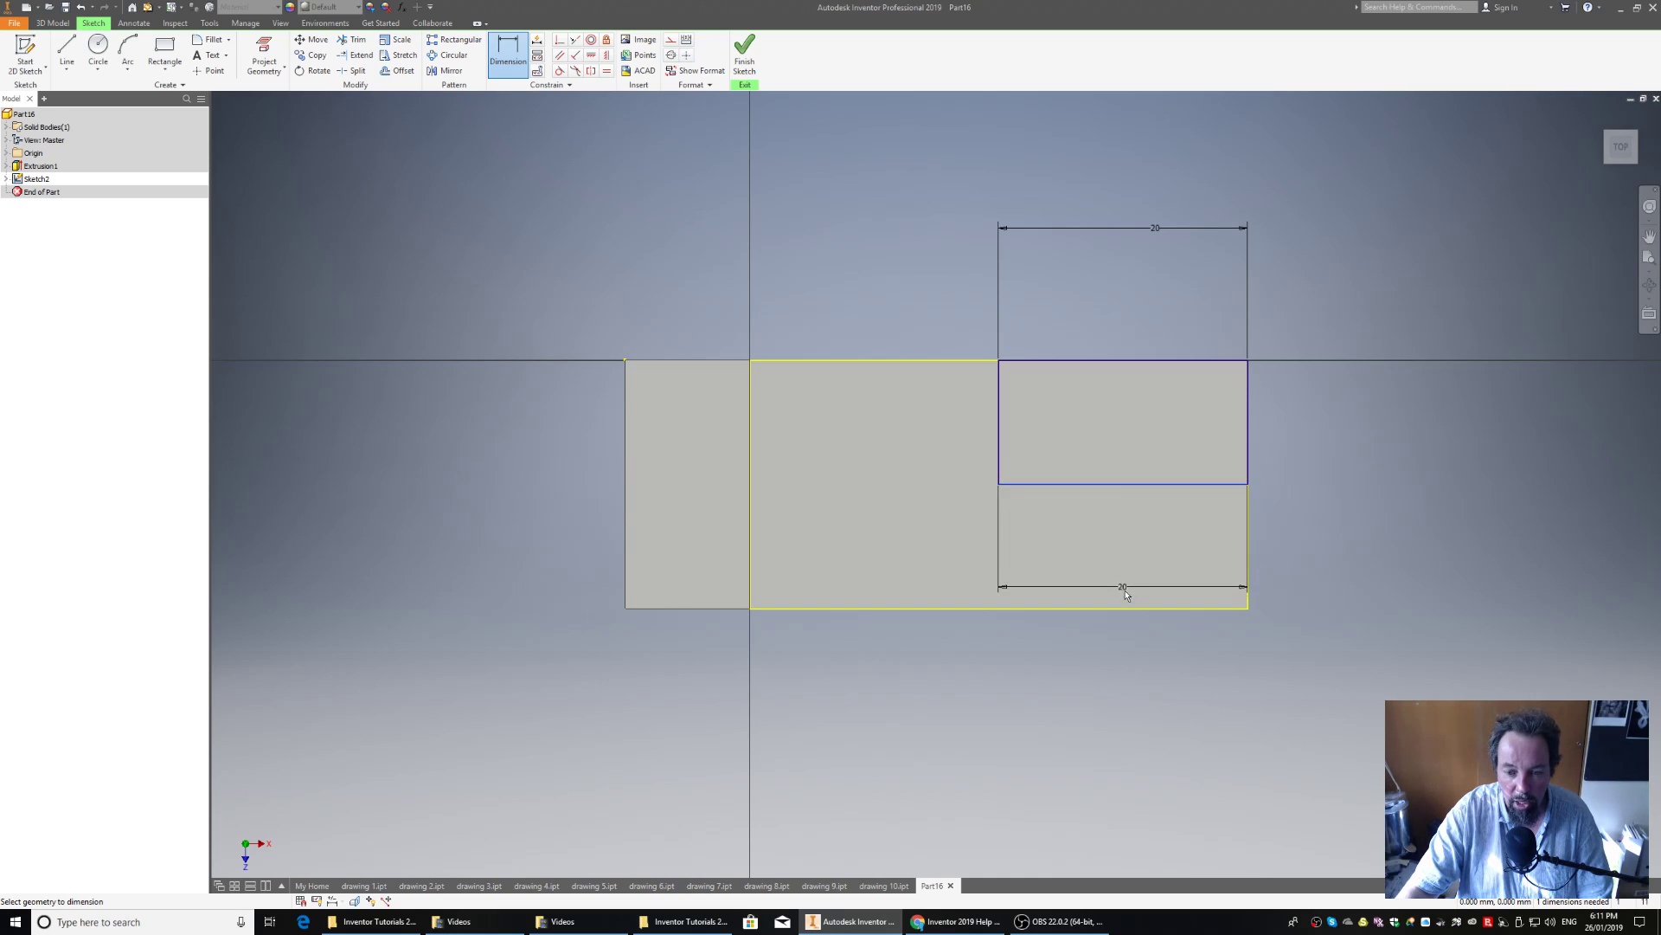
left_click(1129, 609)
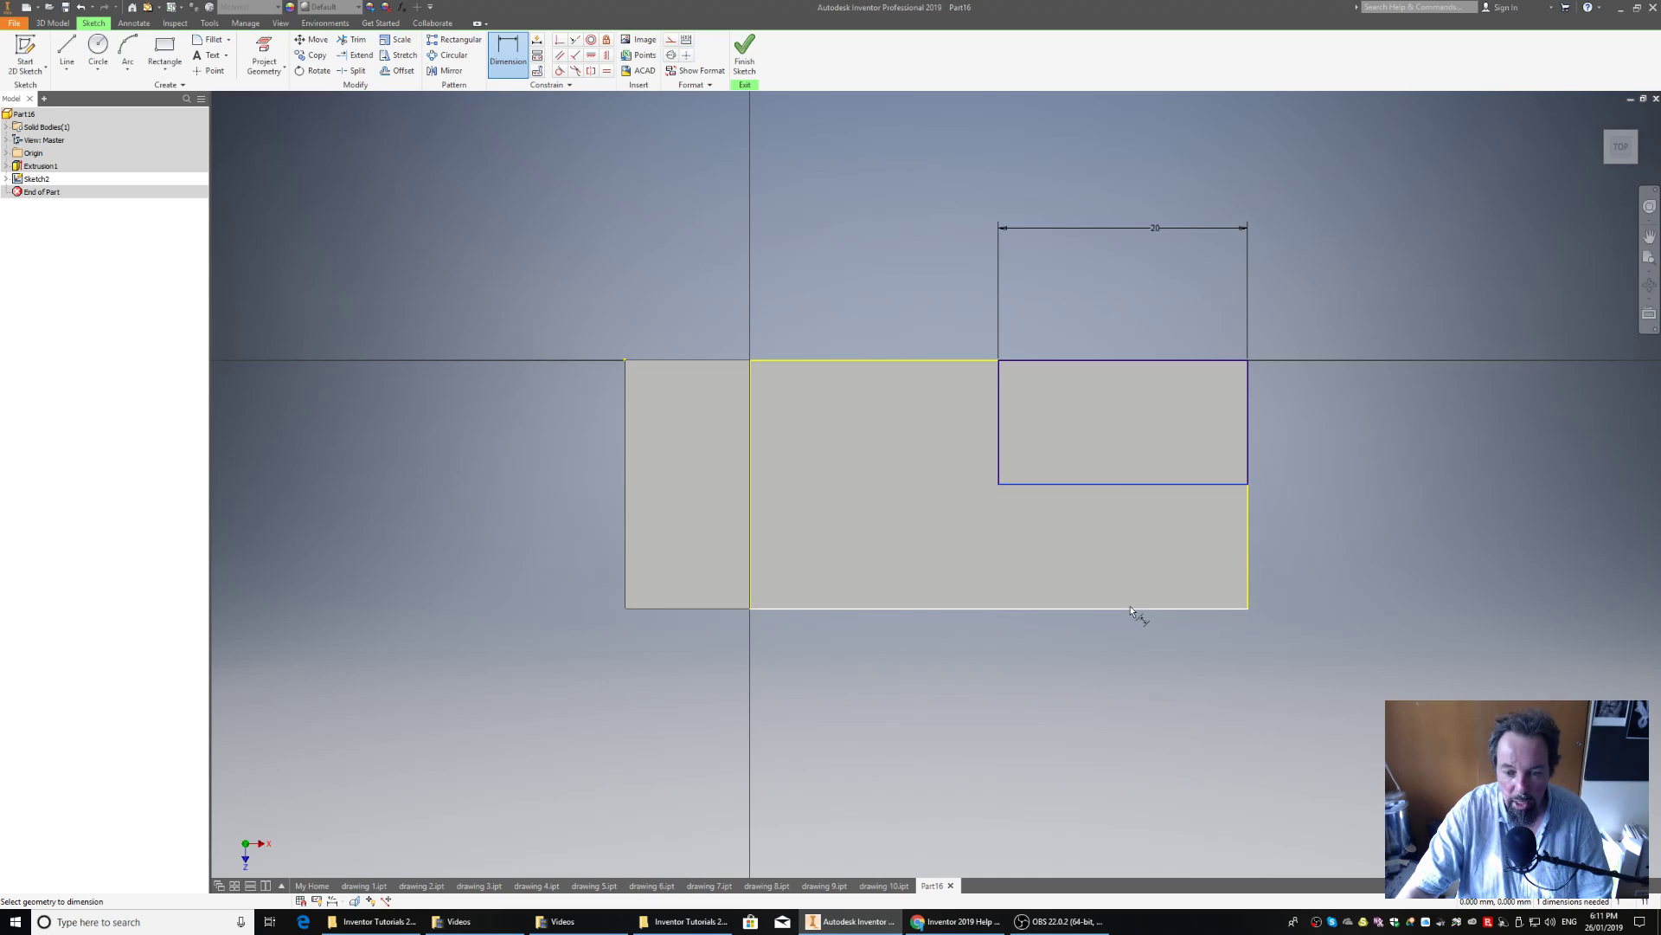
left_click(1390, 545)
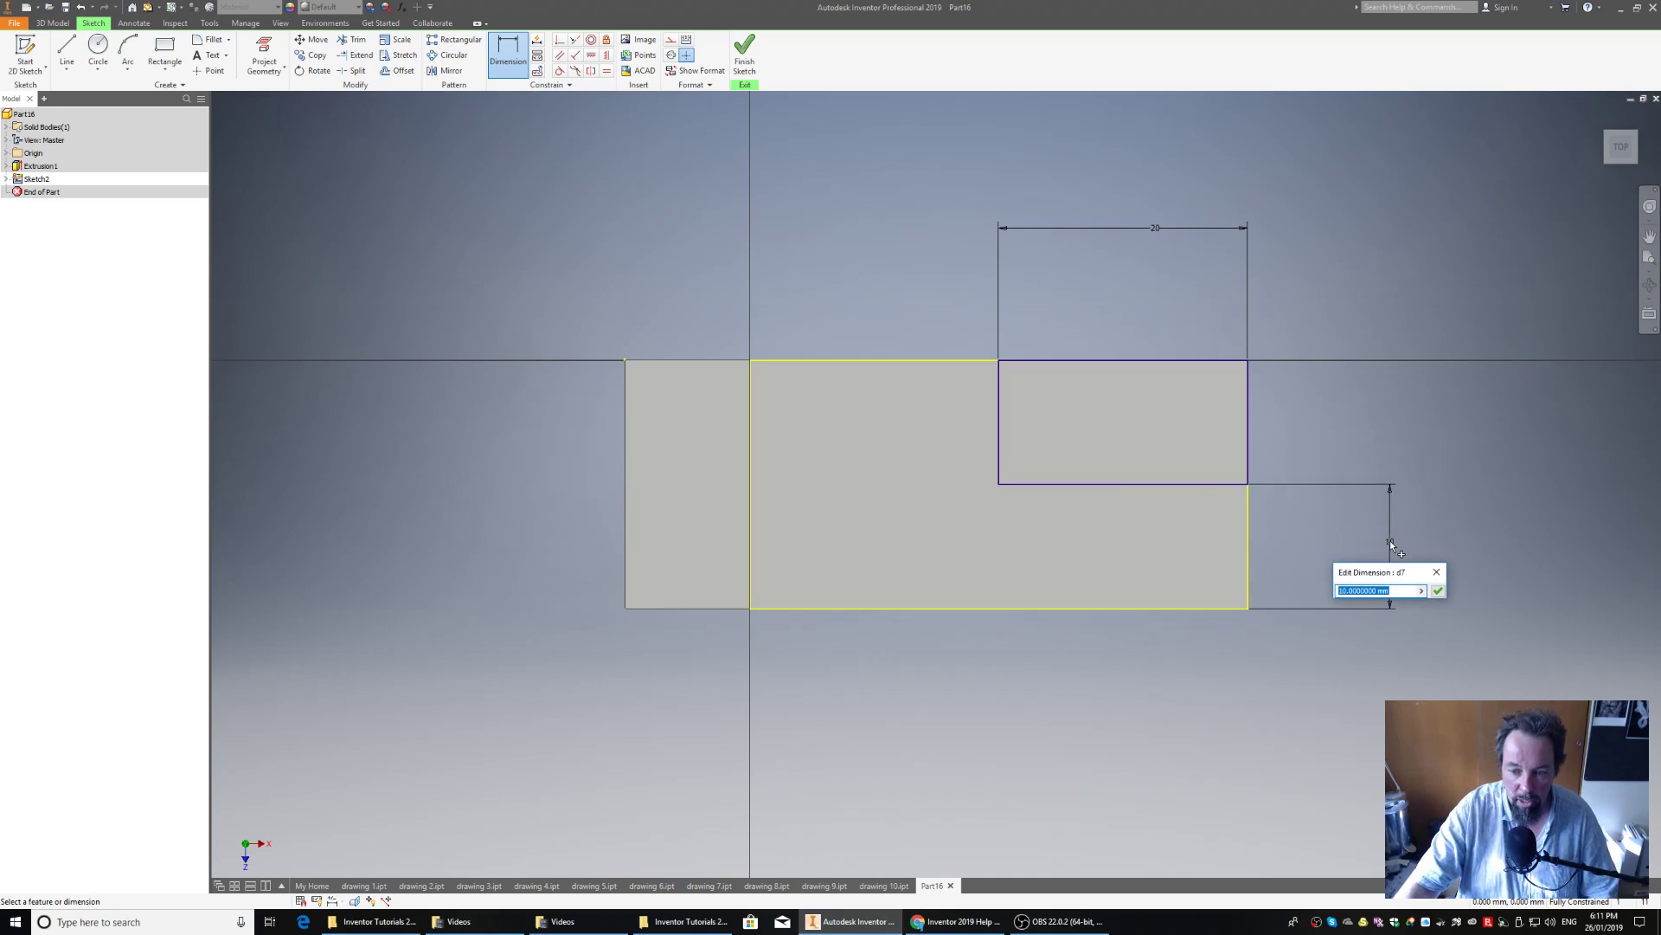
type("1")
key("Return")
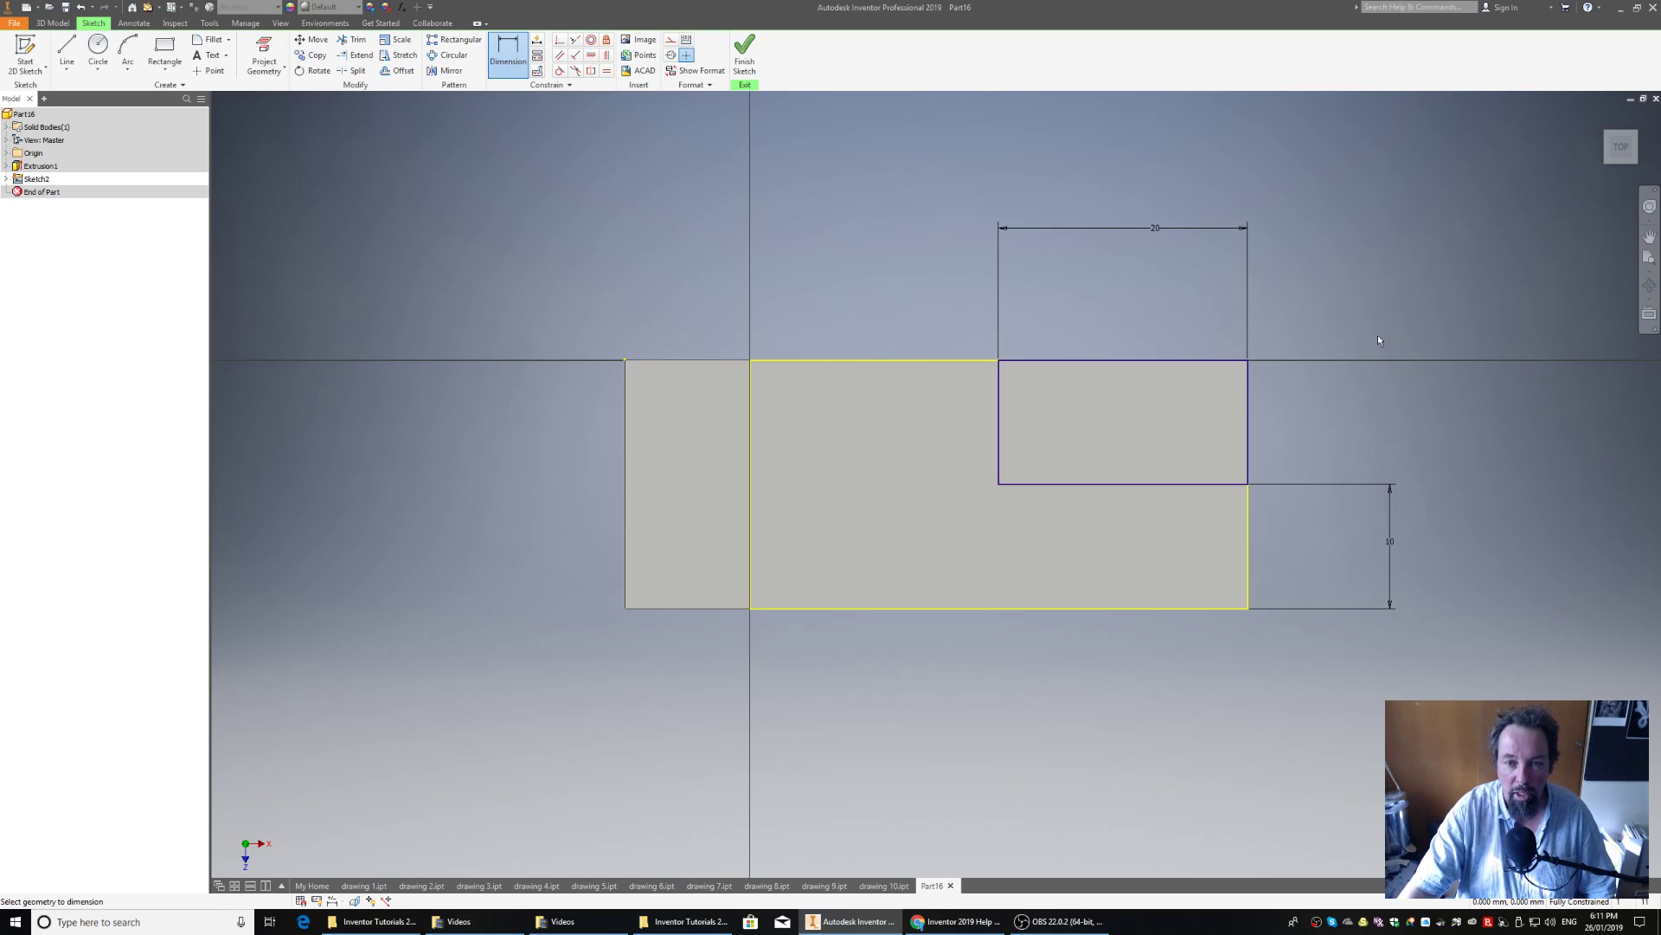
left_click(744, 51)
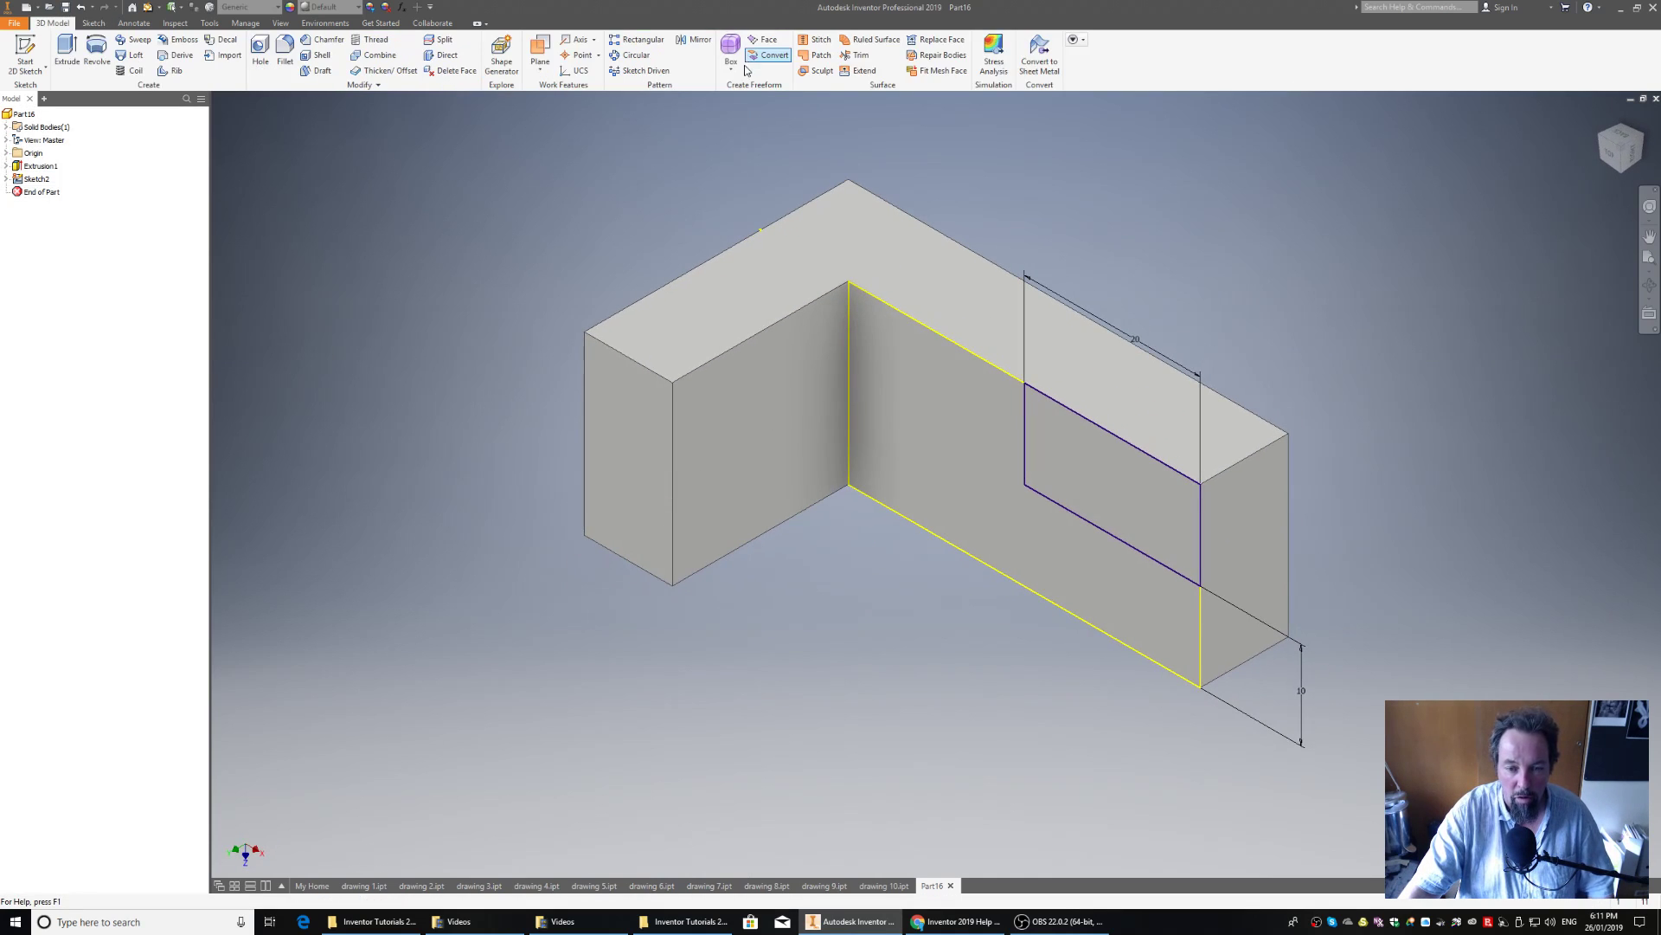
Extrude the sketched rectangle as a cut with extents All to notch the end of the long leg
left_click(1073, 465)
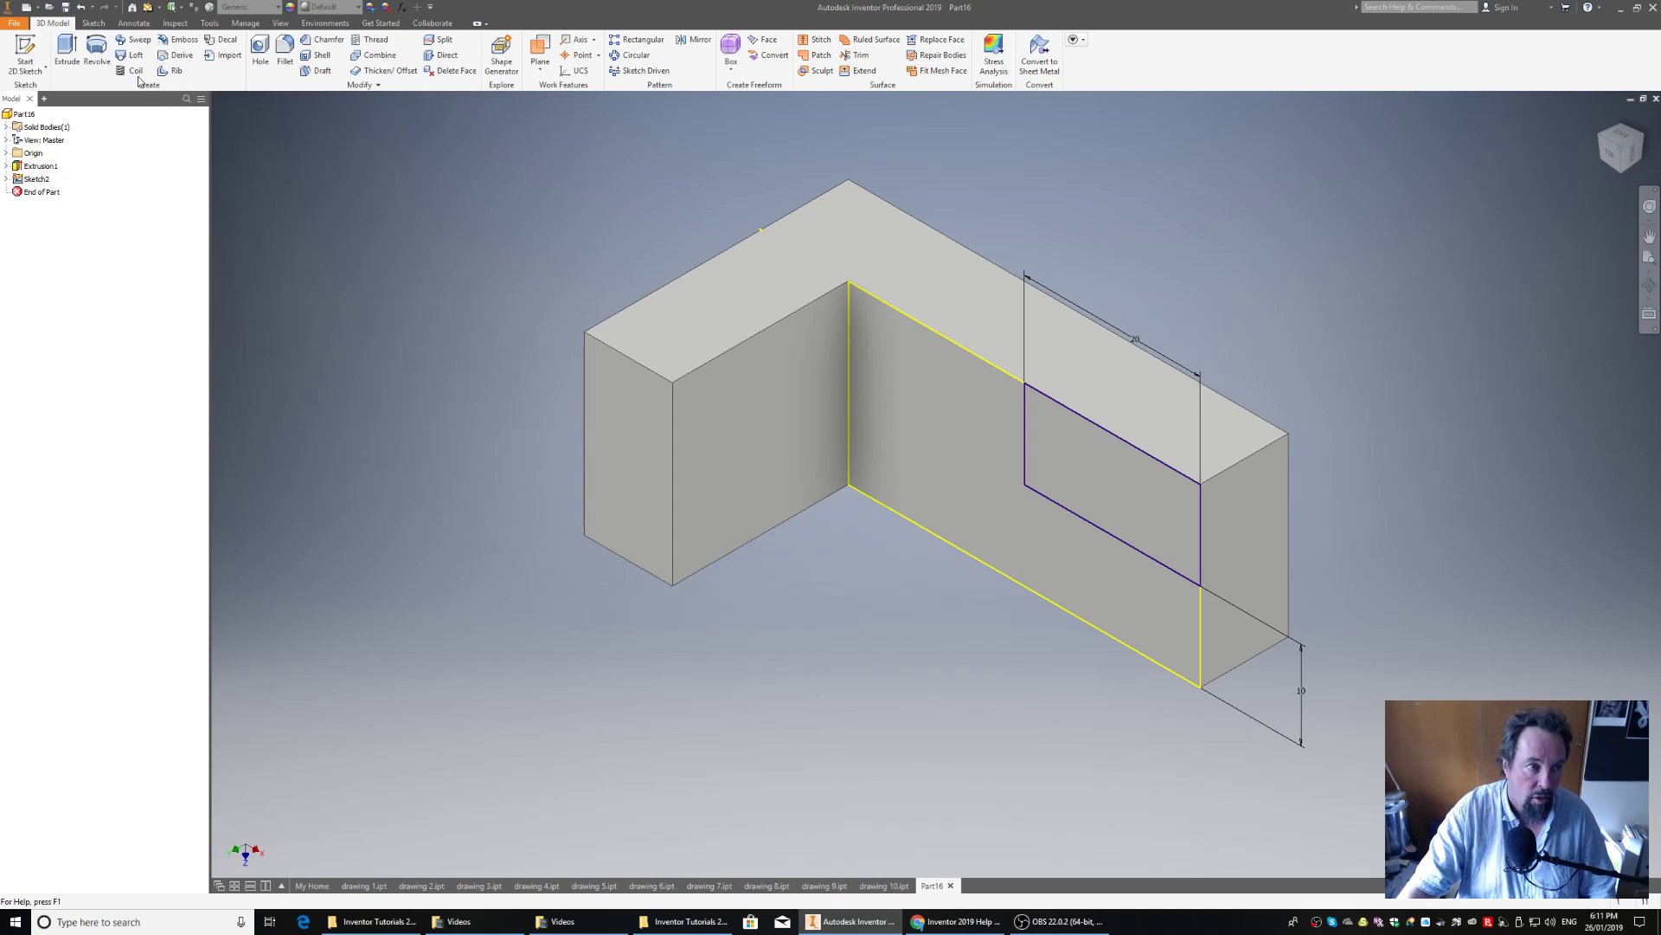
left_click(67, 45)
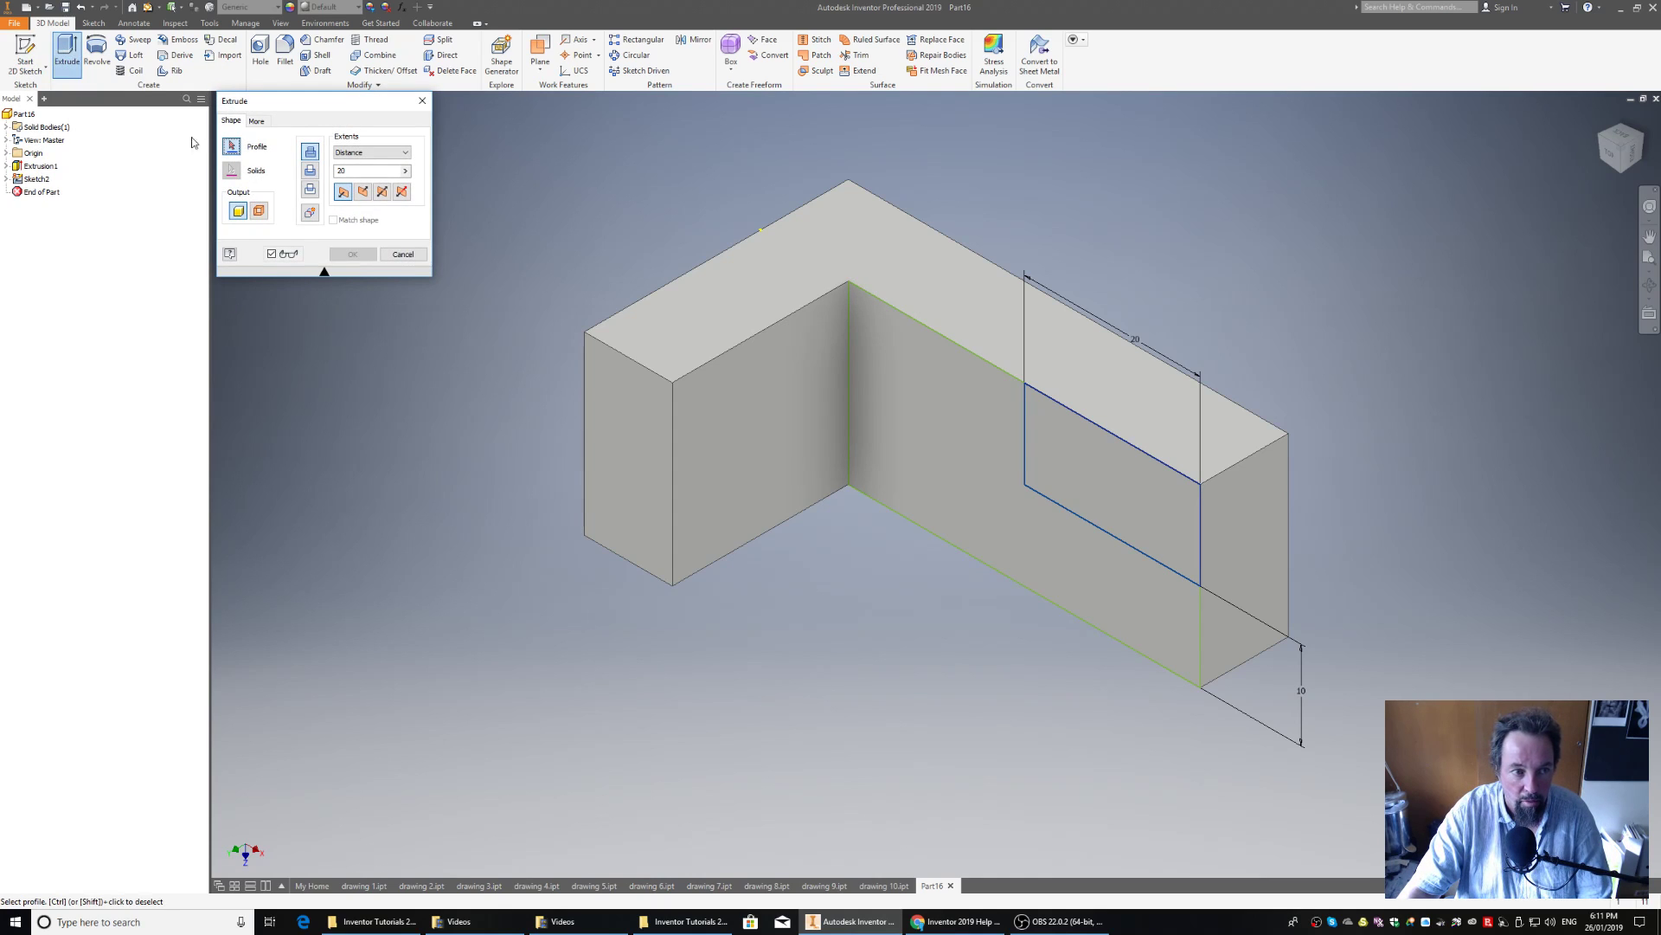
left_click(309, 172)
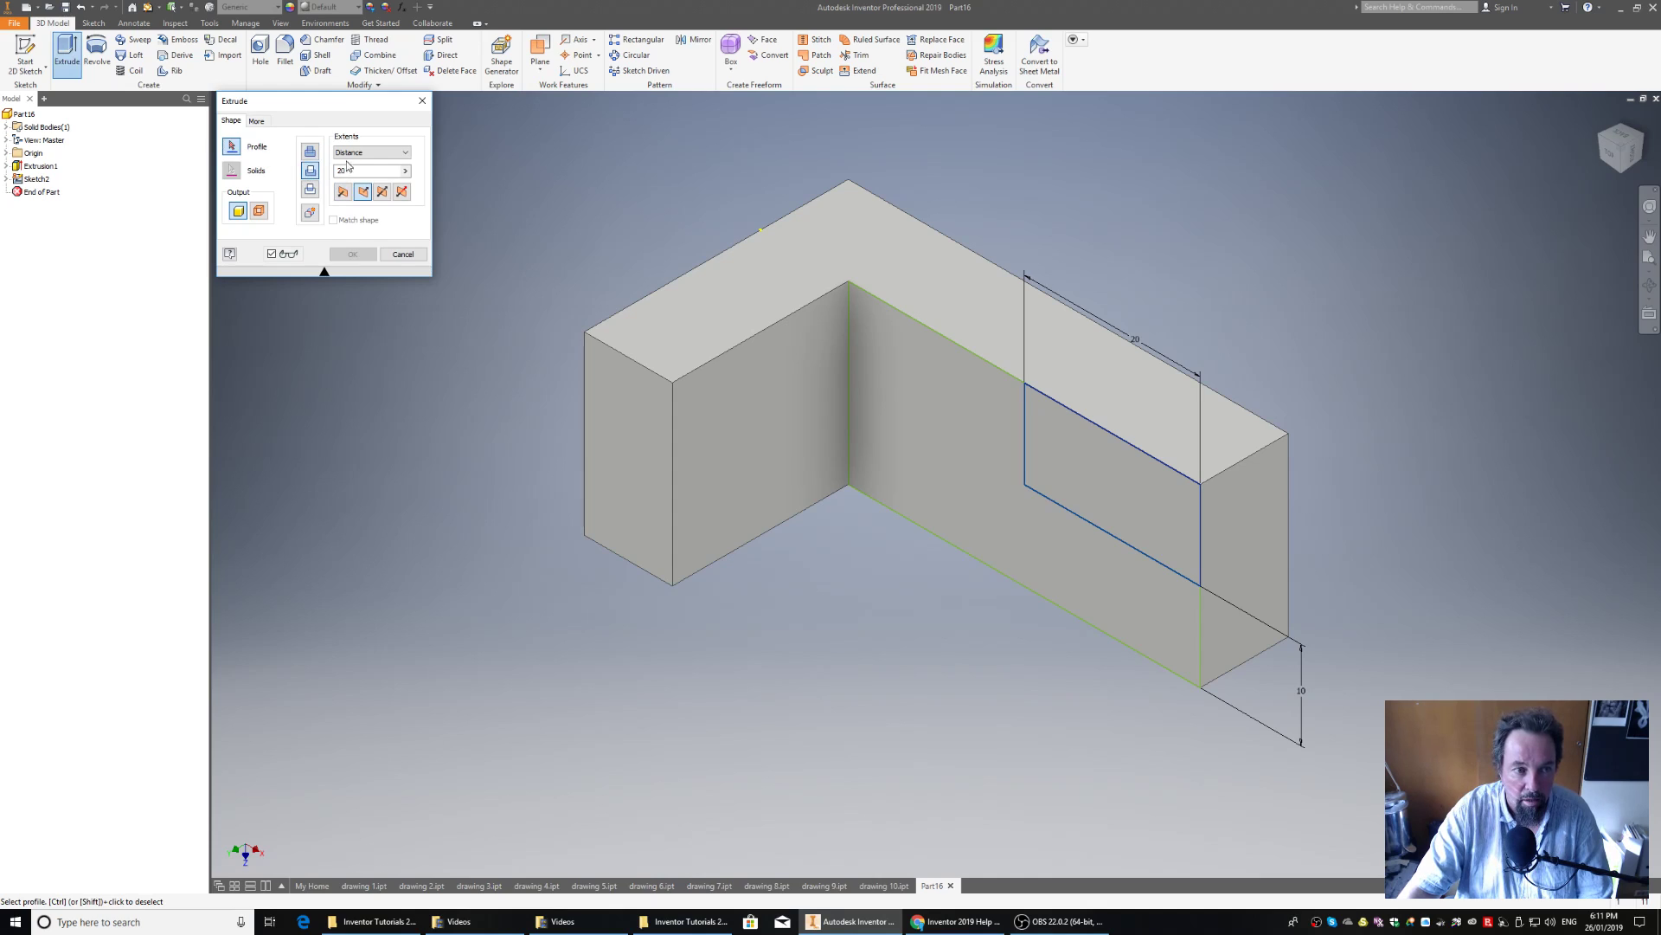
left_click(359, 154)
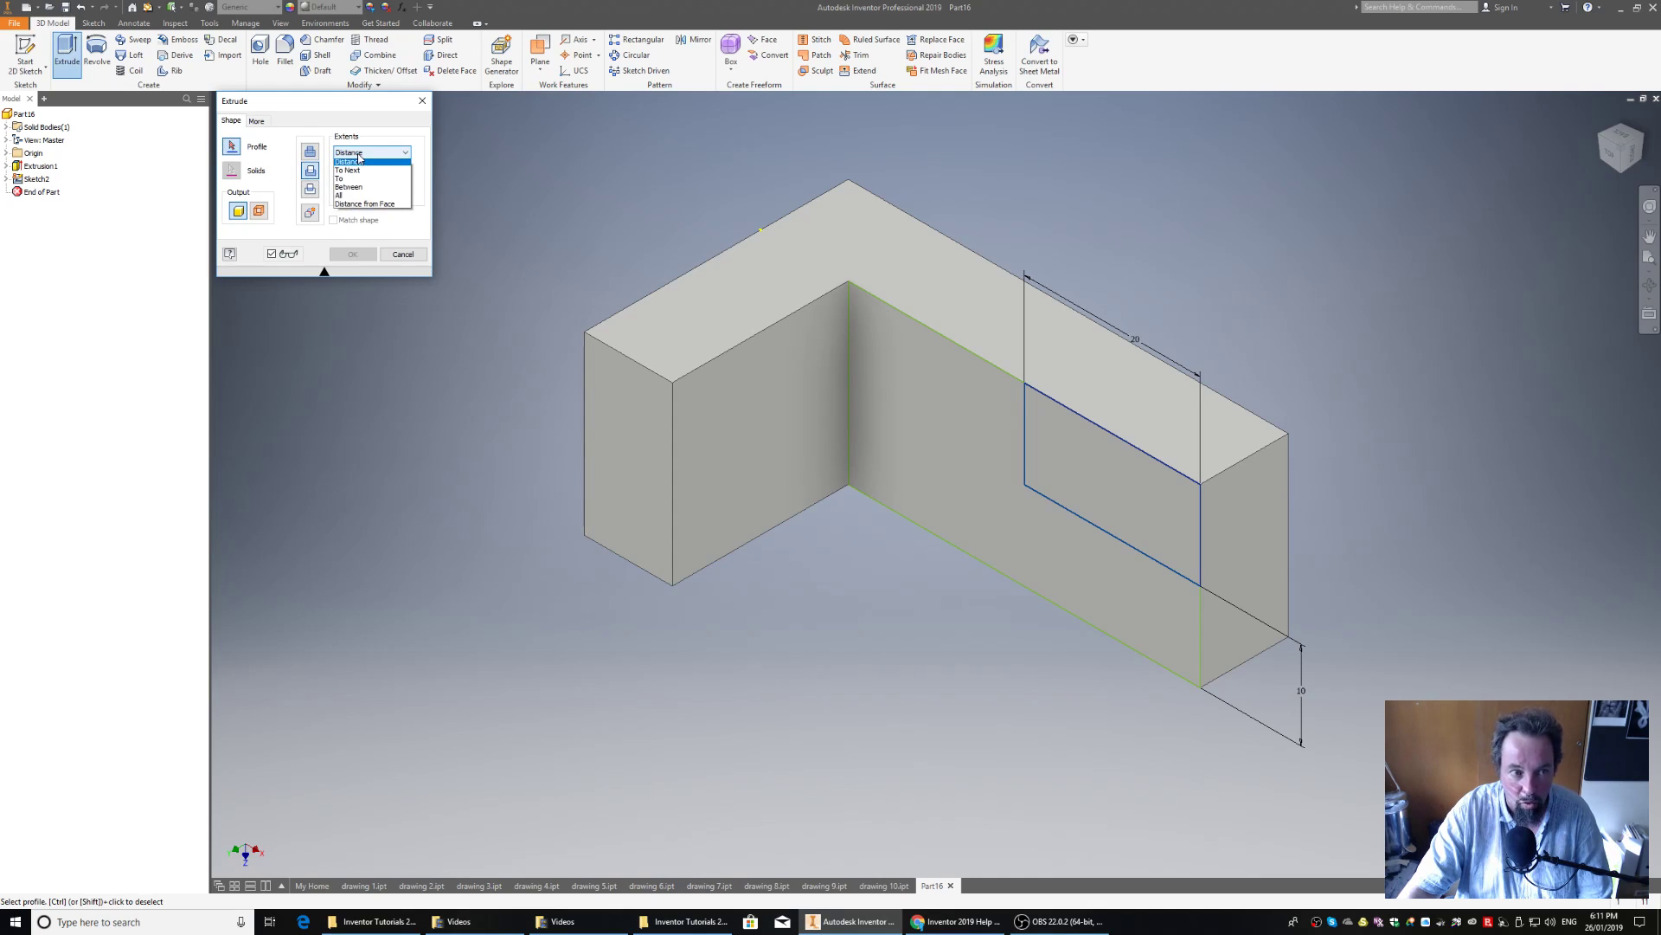
left_click(361, 199)
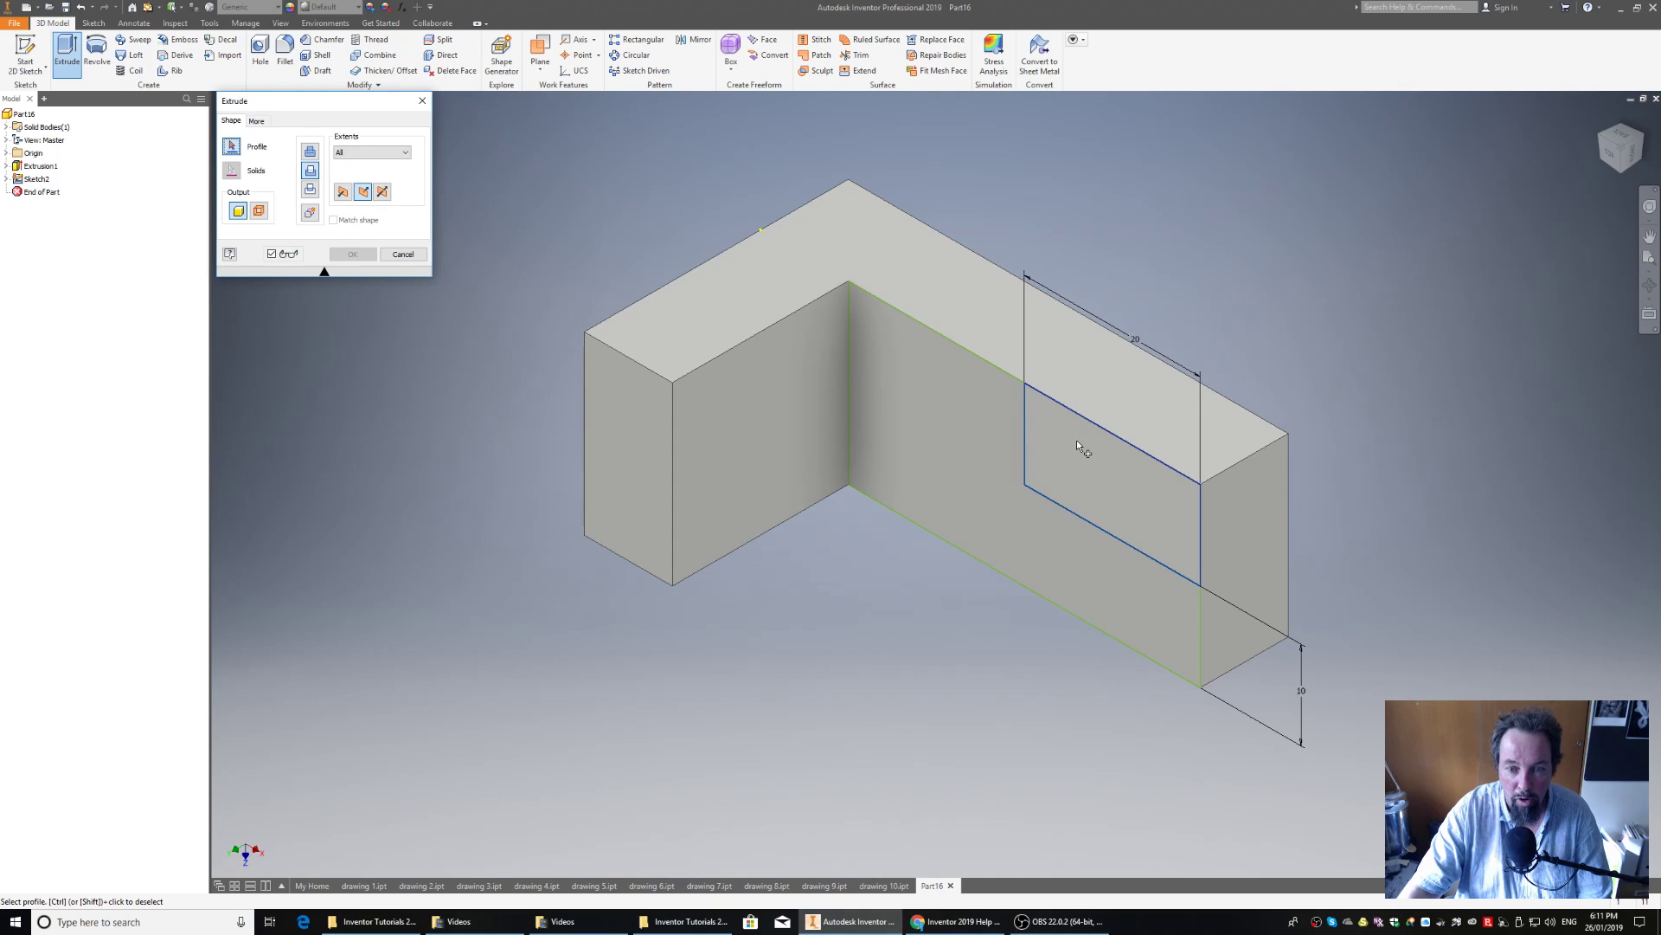
left_click(1124, 482)
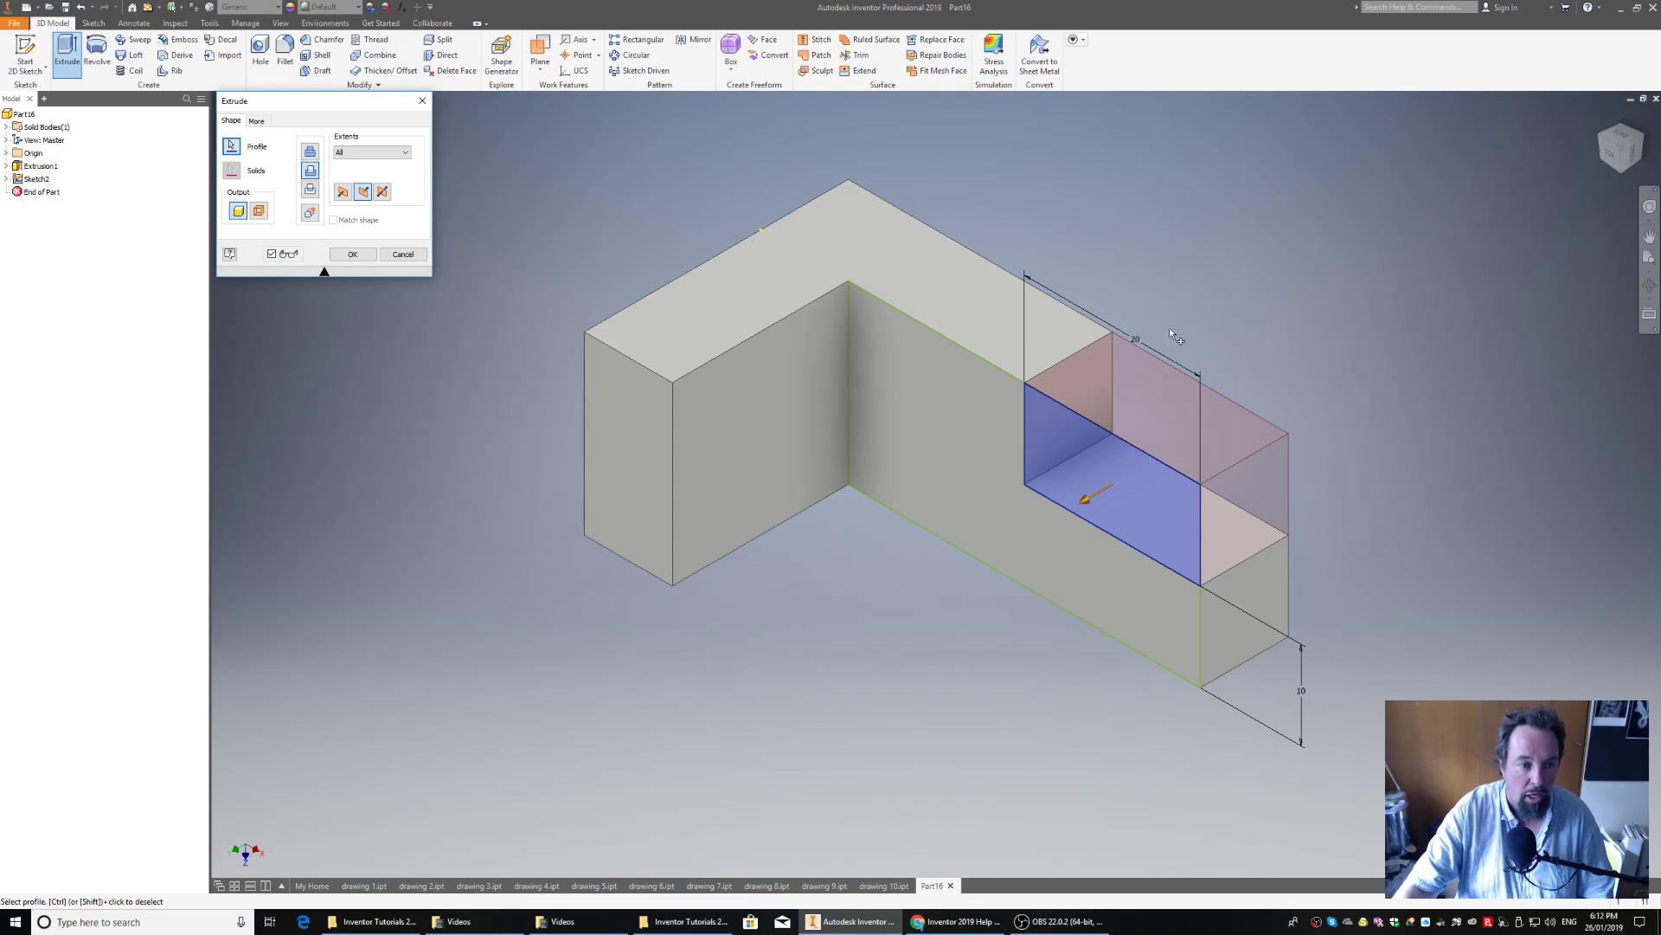
left_click(362, 253)
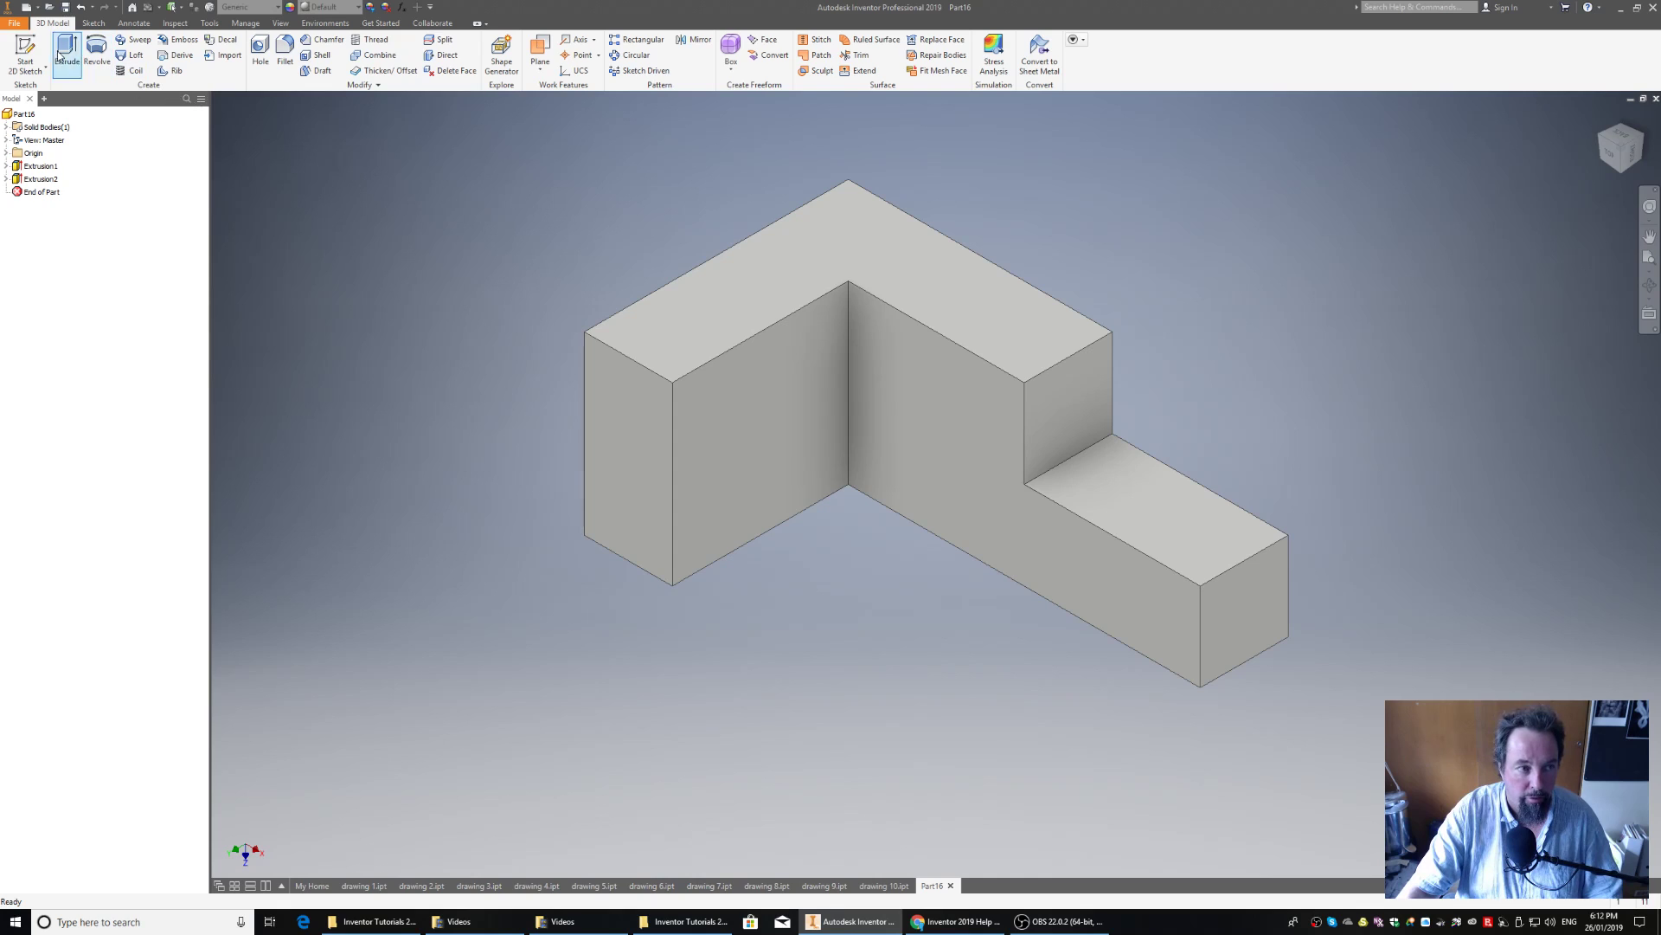
Save the part as "drawing 11" in the Inventor Tutorials 2019 folder
left_click(13, 24)
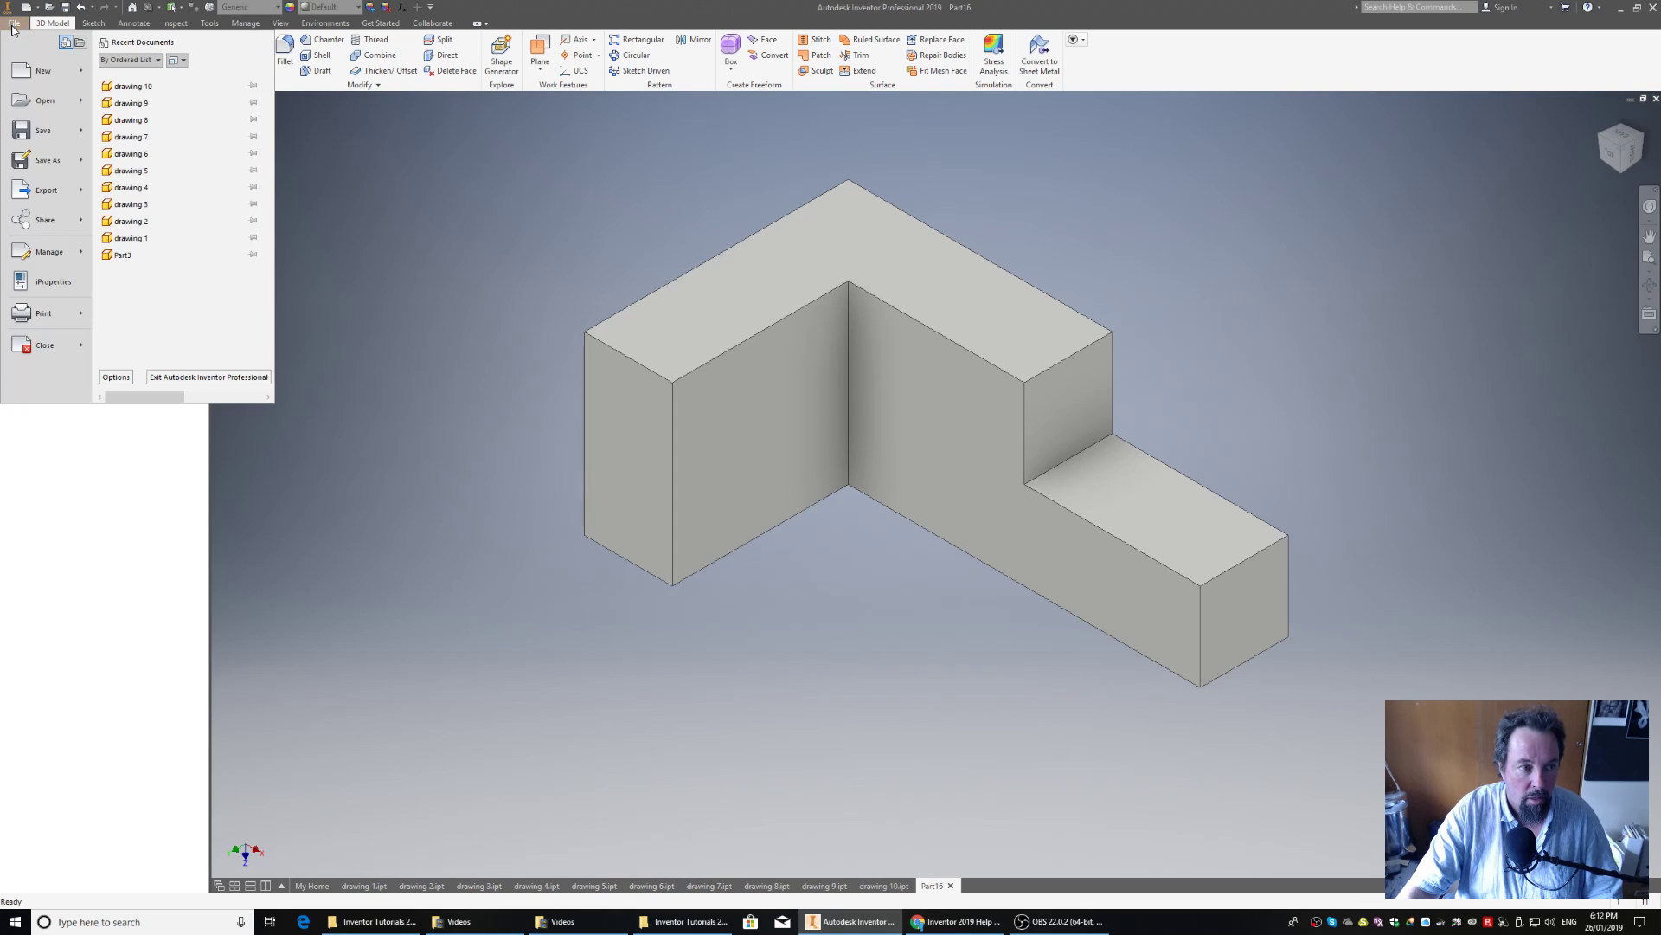
left_click(28, 160)
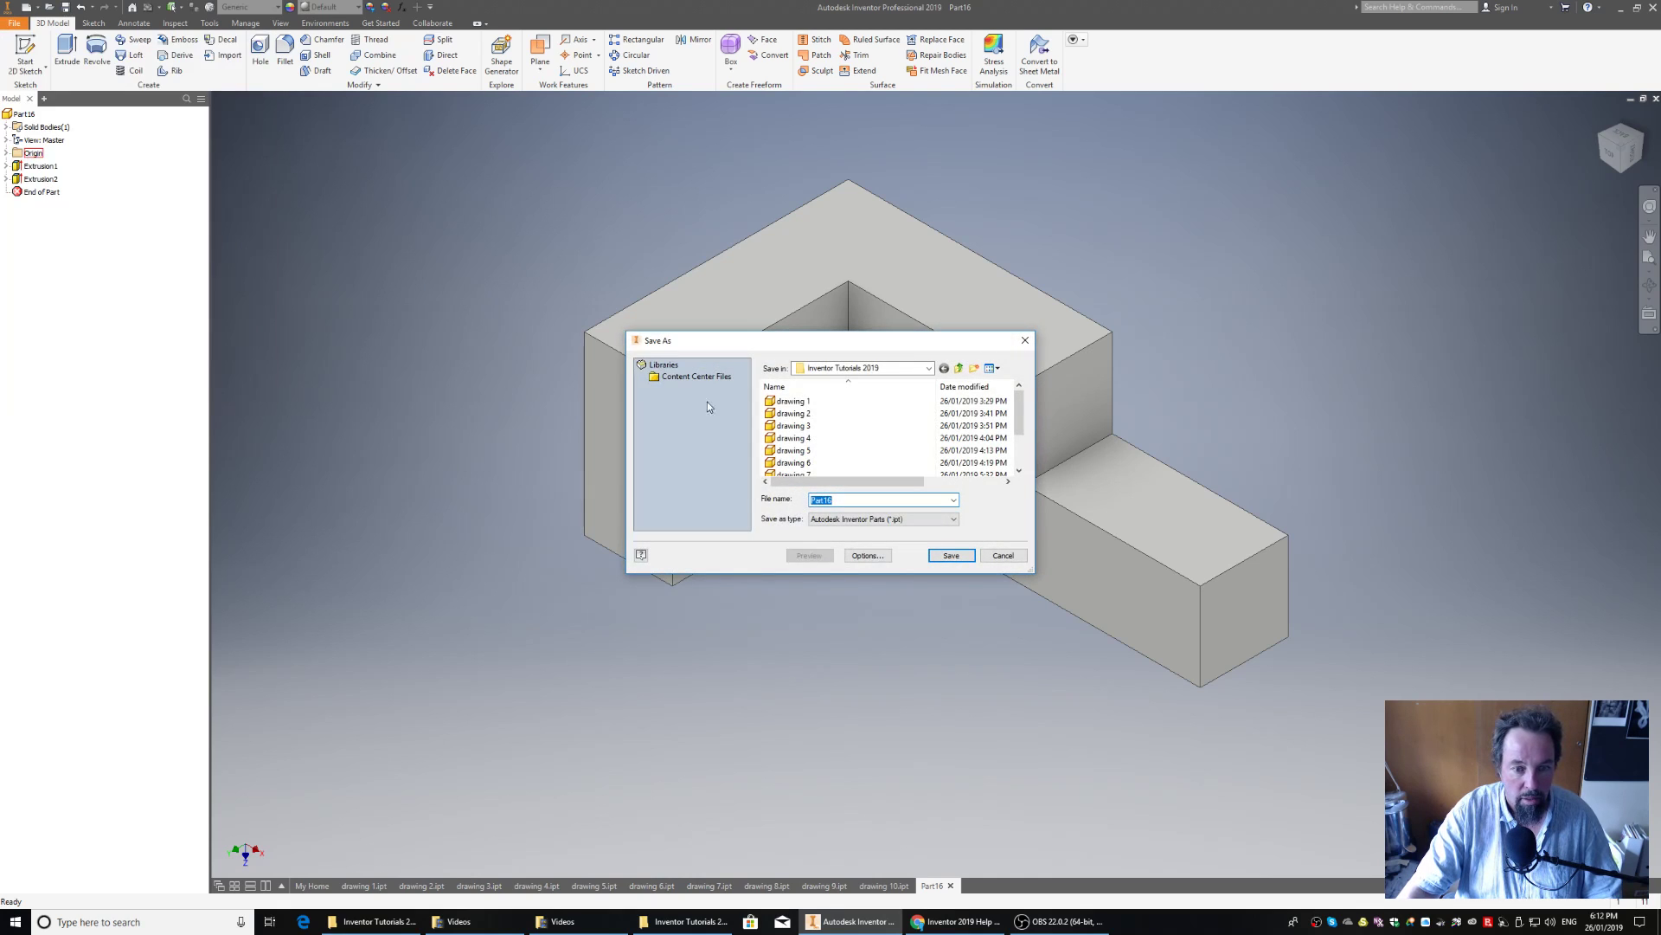
type("d")
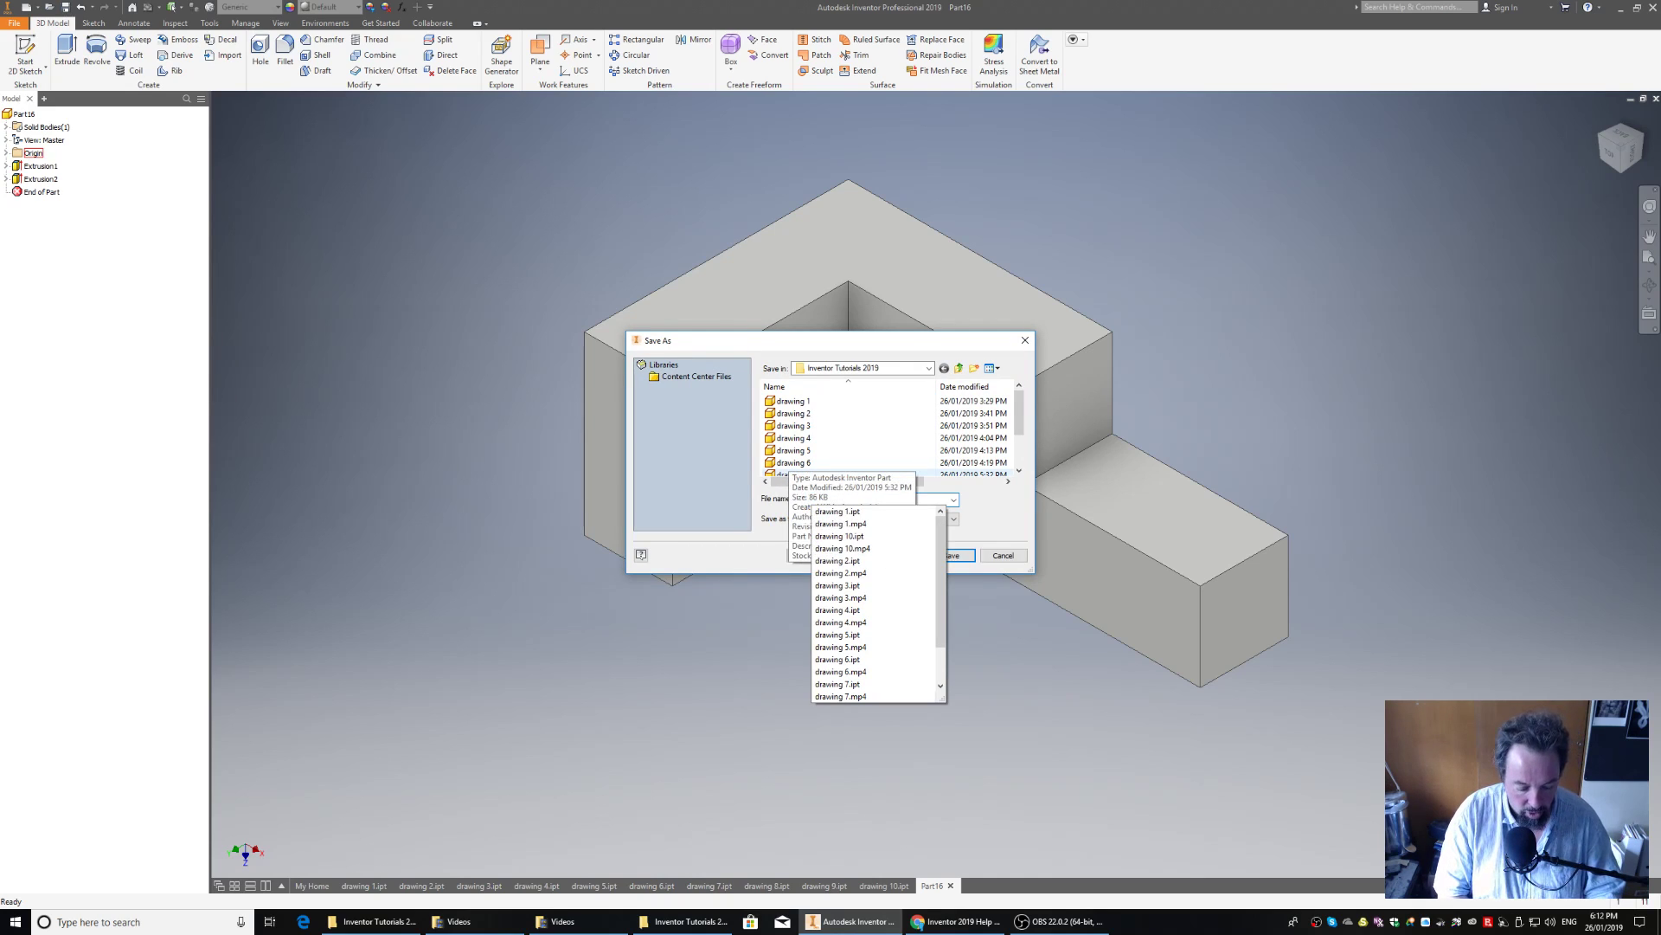
type("11")
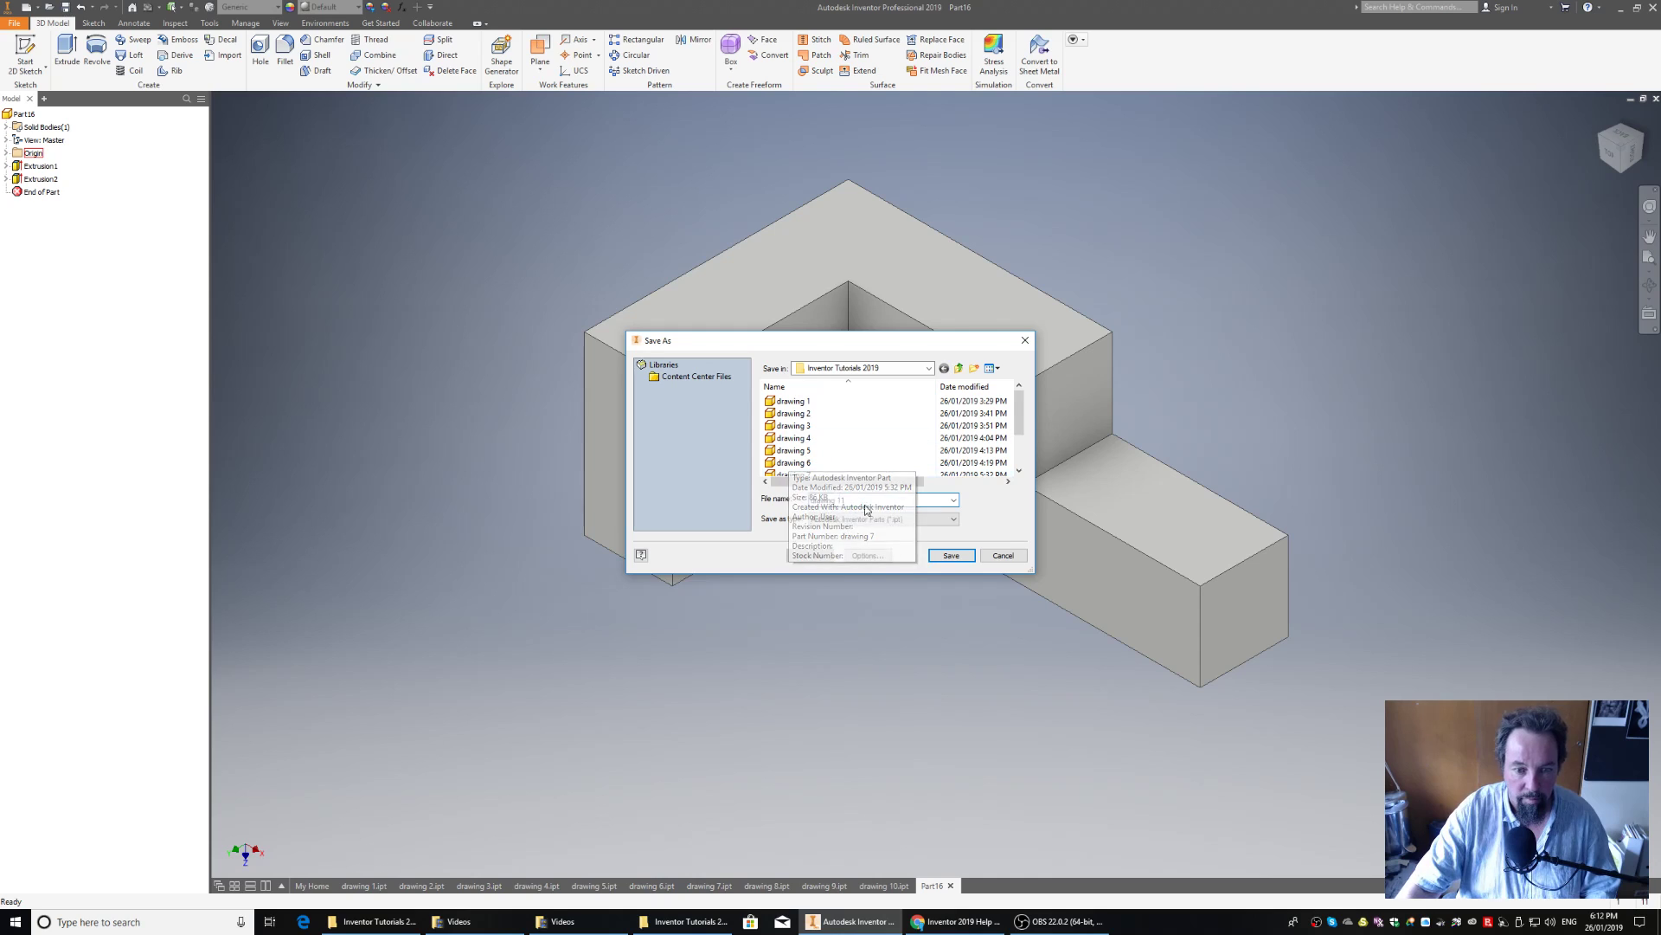
left_click(952, 555)
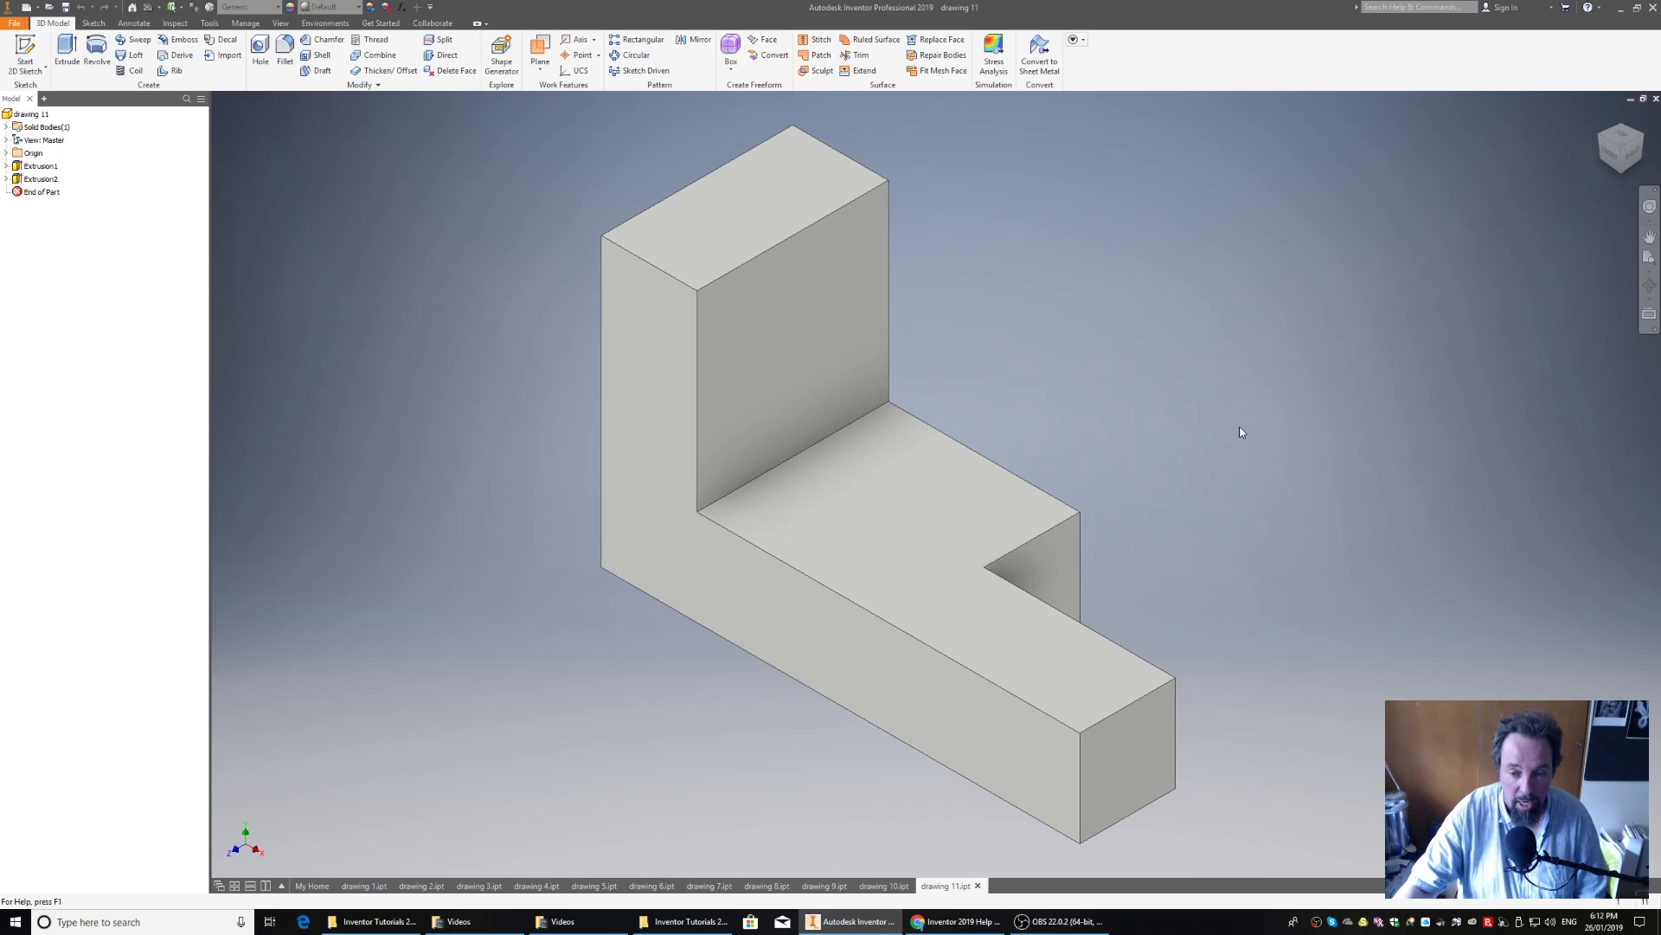
mouse_move(886, 891)
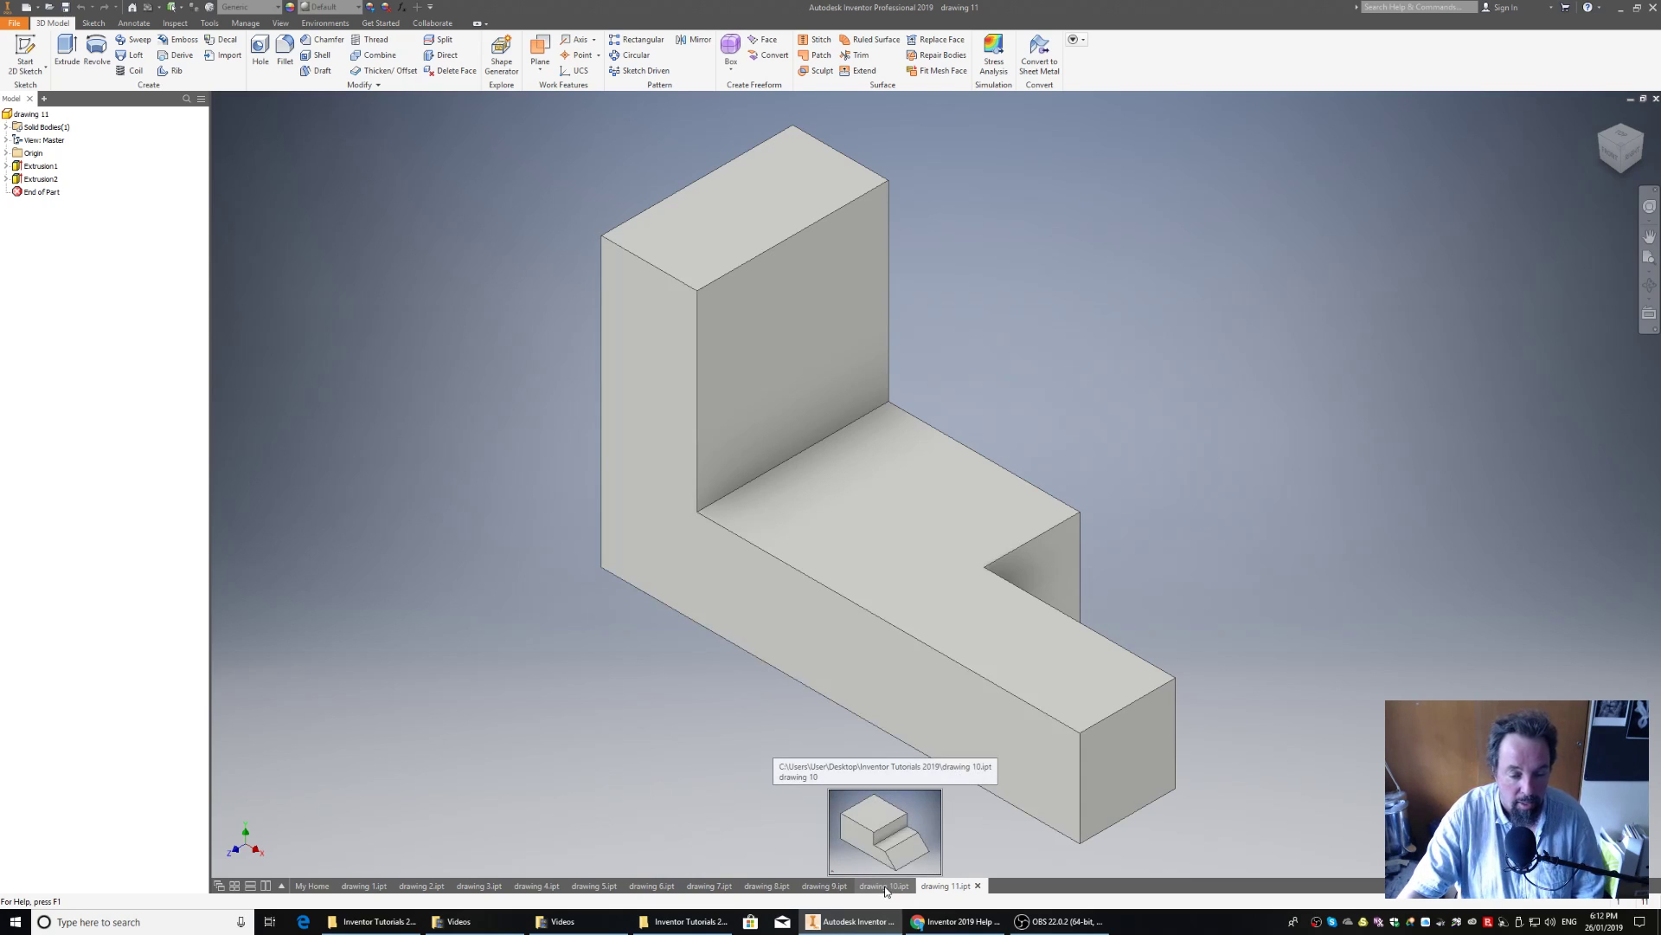